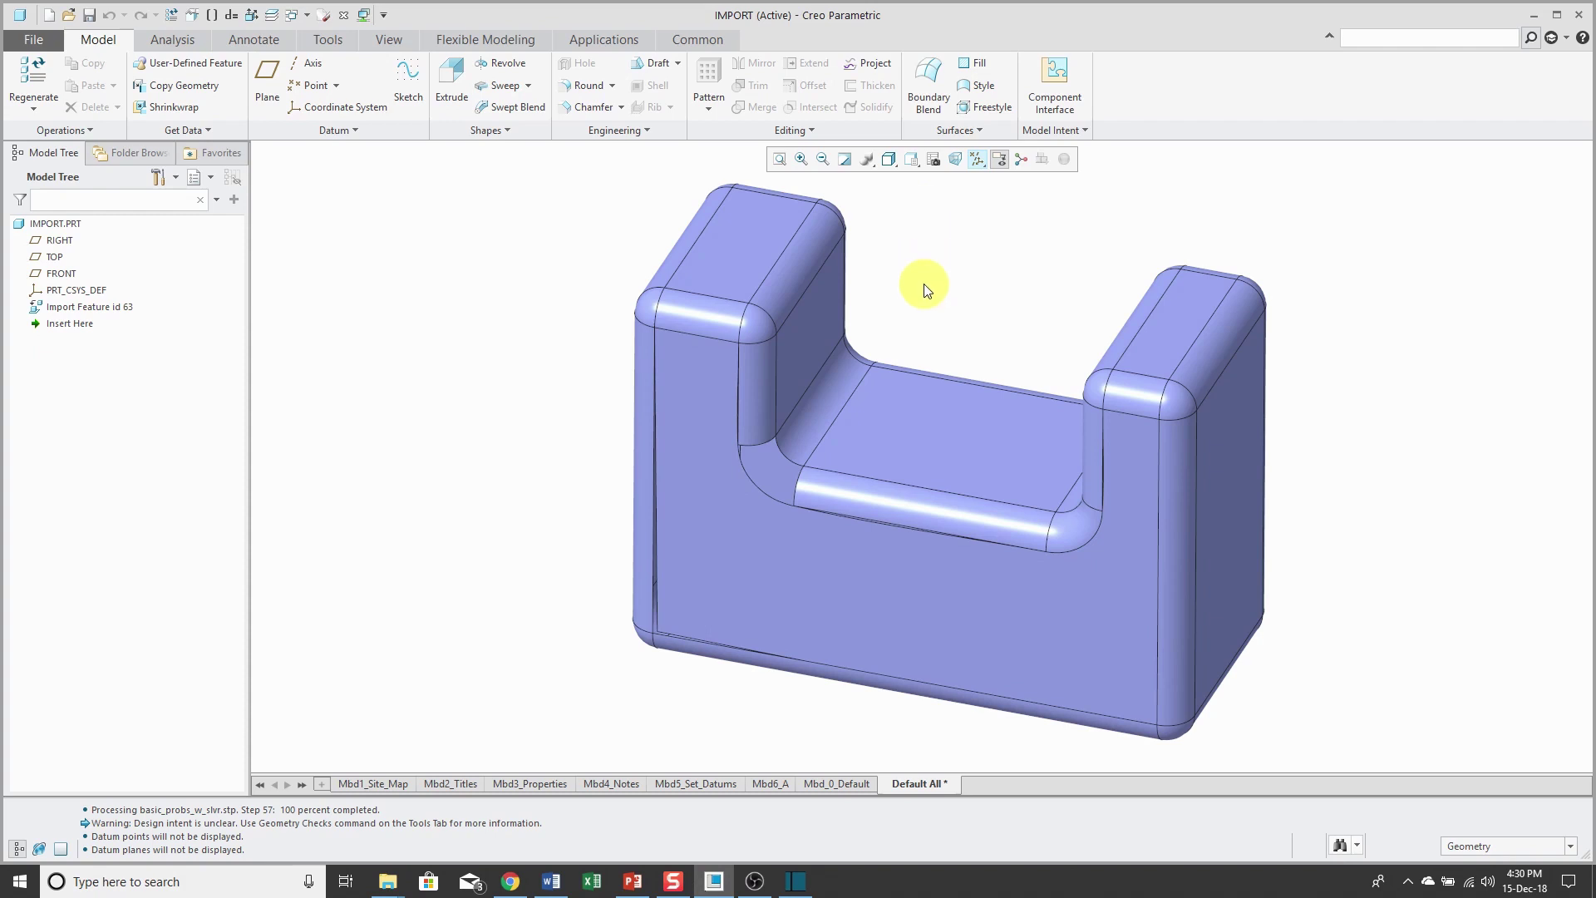
Orbit the U-shaped block, then call up the actions menu for Import Feature id 63.
{"action": "mouse_move", "coordinate": [922, 284]}
{"action": "middle_mouse_down"}
{"action": "mouse_move", "coordinate": [909, 257]}
{"action": "mouse_move", "coordinate": [923, 274]}
{"action": "mouse_move", "coordinate": [956, 267]}
{"action": "mouse_move", "coordinate": [948, 217]}
{"action": "mouse_move", "coordinate": [887, 263]}
{"action": "mouse_move", "coordinate": [937, 238]}
{"action": "mouse_move", "coordinate": [937, 263]}
{"action": "mouse_move", "coordinate": [919, 267]}
{"action": "middle_mouse_up"}
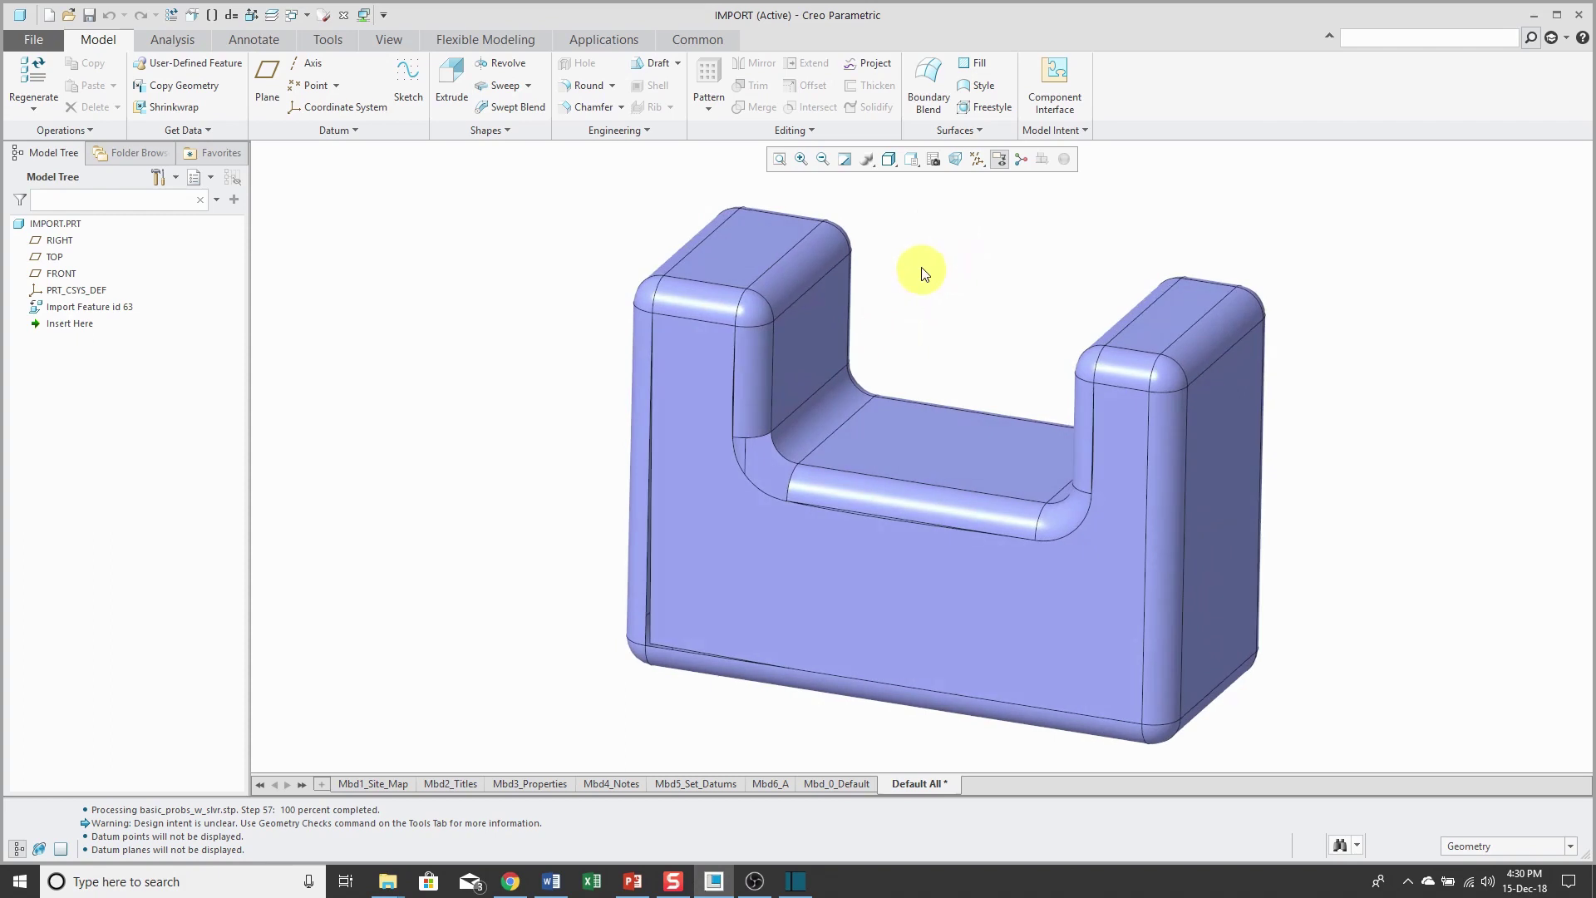
{"action": "right_click", "coordinate": [87, 311]}
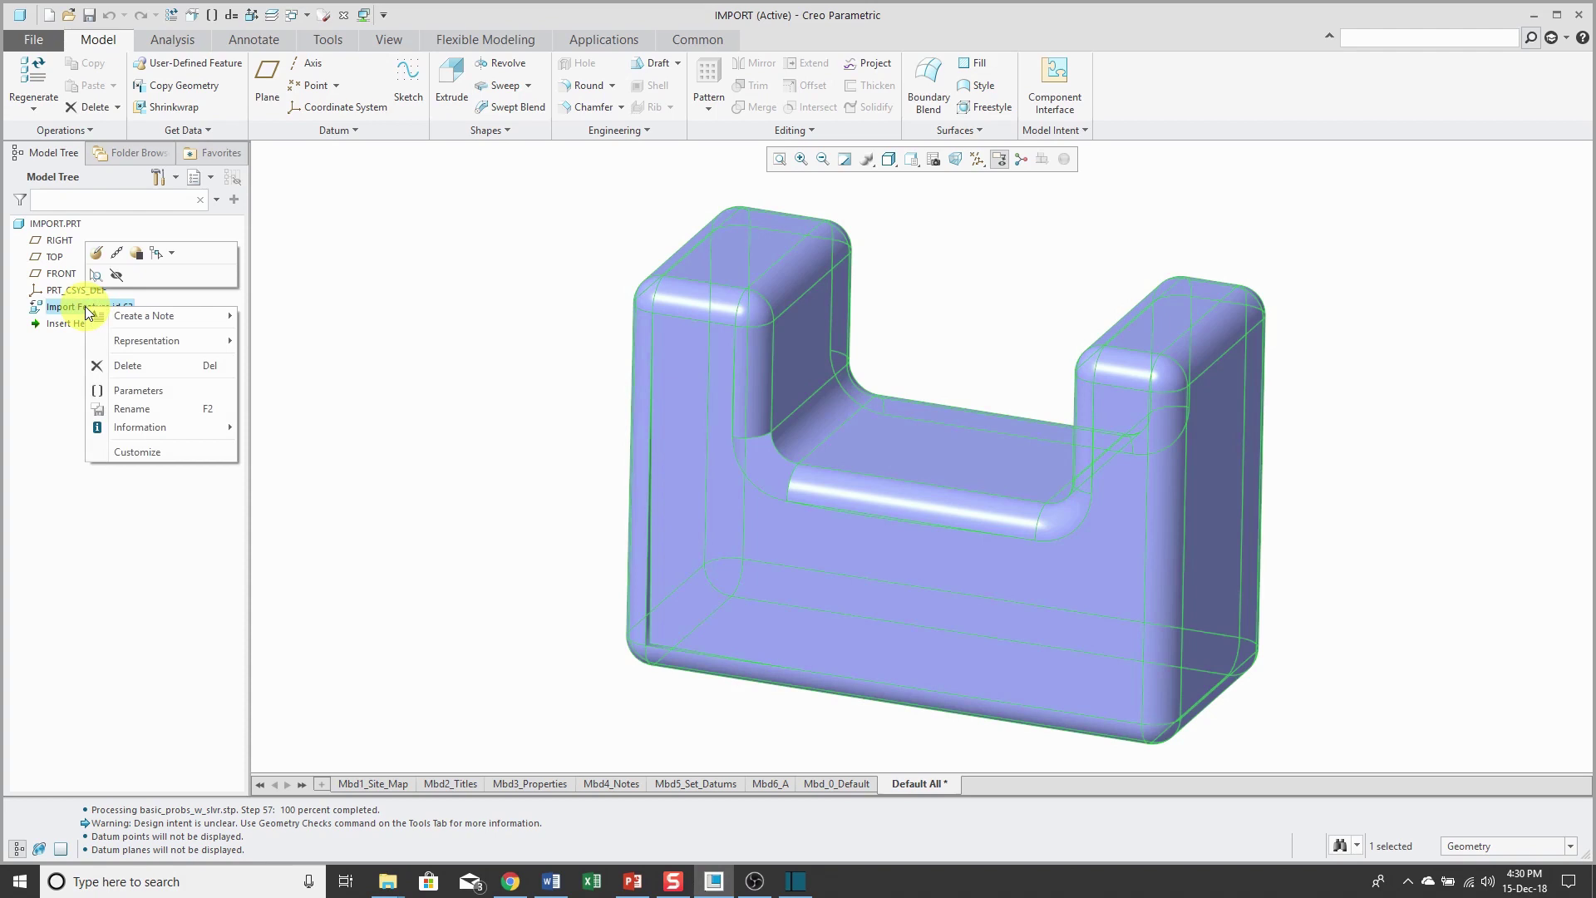
Edit the definition of Import Feature id 63 and launch Import DataDoctor.
{"action": "left_click", "coordinate": [97, 254]}
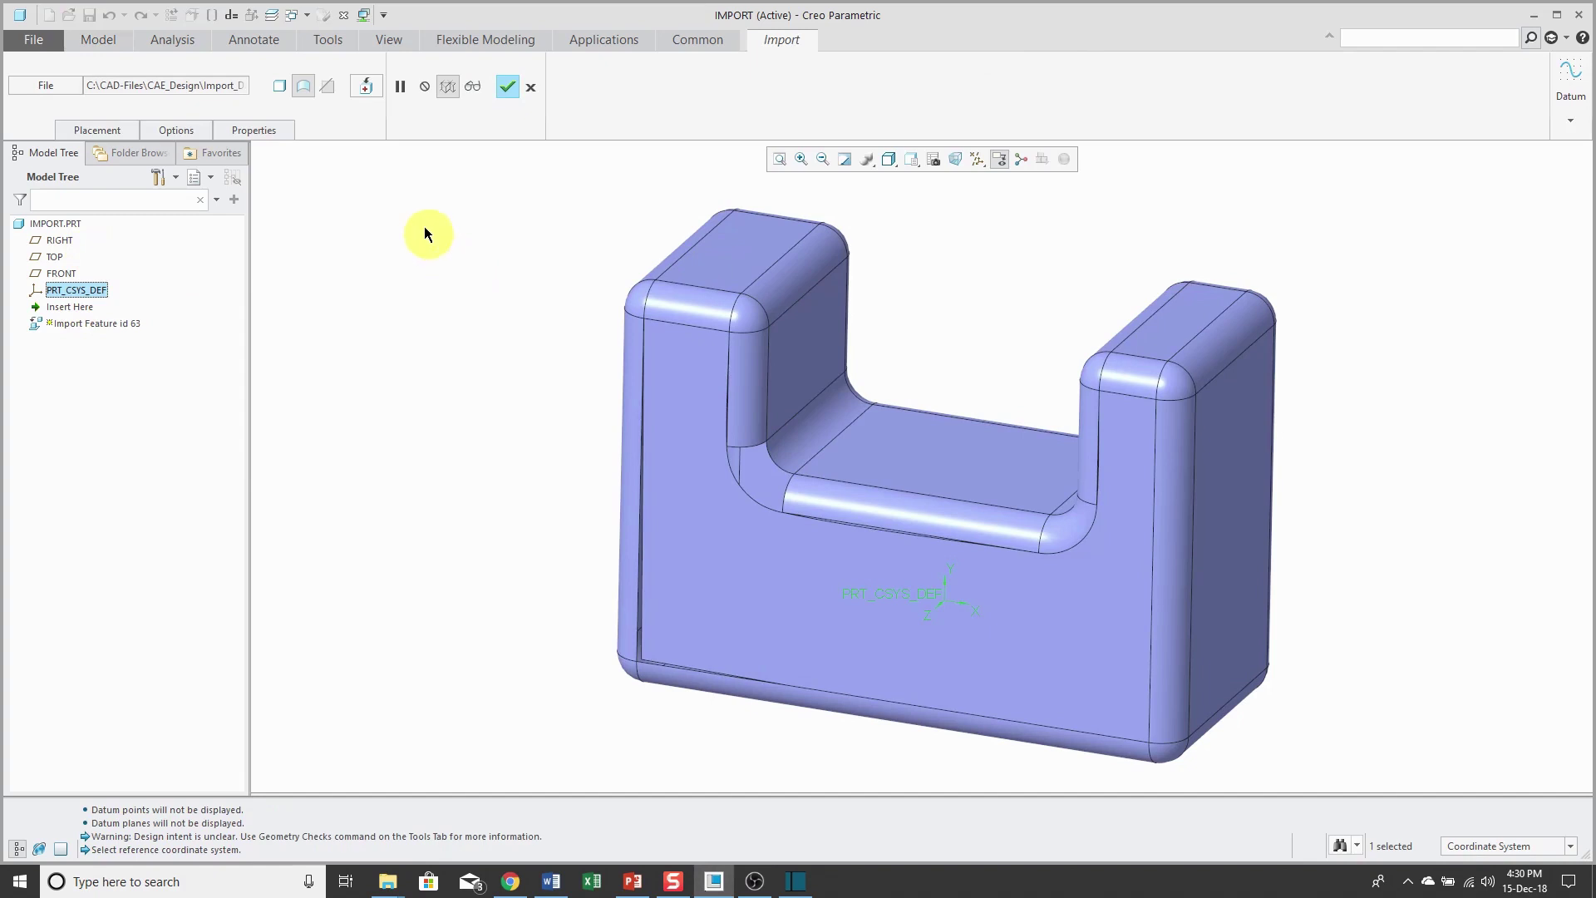
{"action": "left_click", "coordinate": [366, 85]}
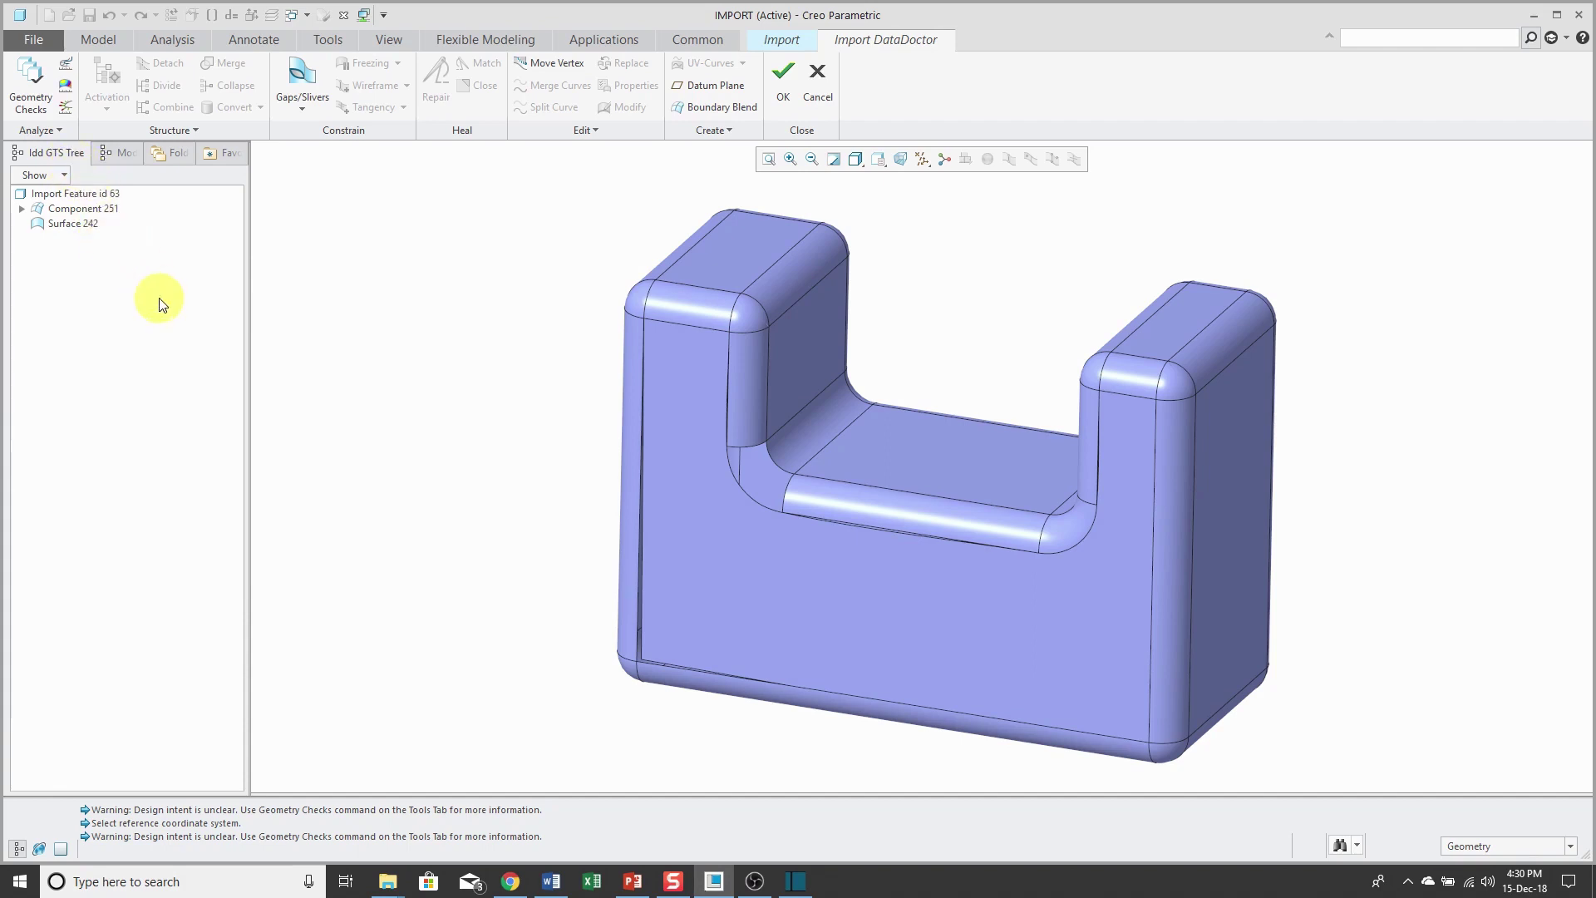
Select Component 251 and Surface 242 and orbit to examine the stray patch.
{"action": "left_click", "coordinate": [100, 209]}
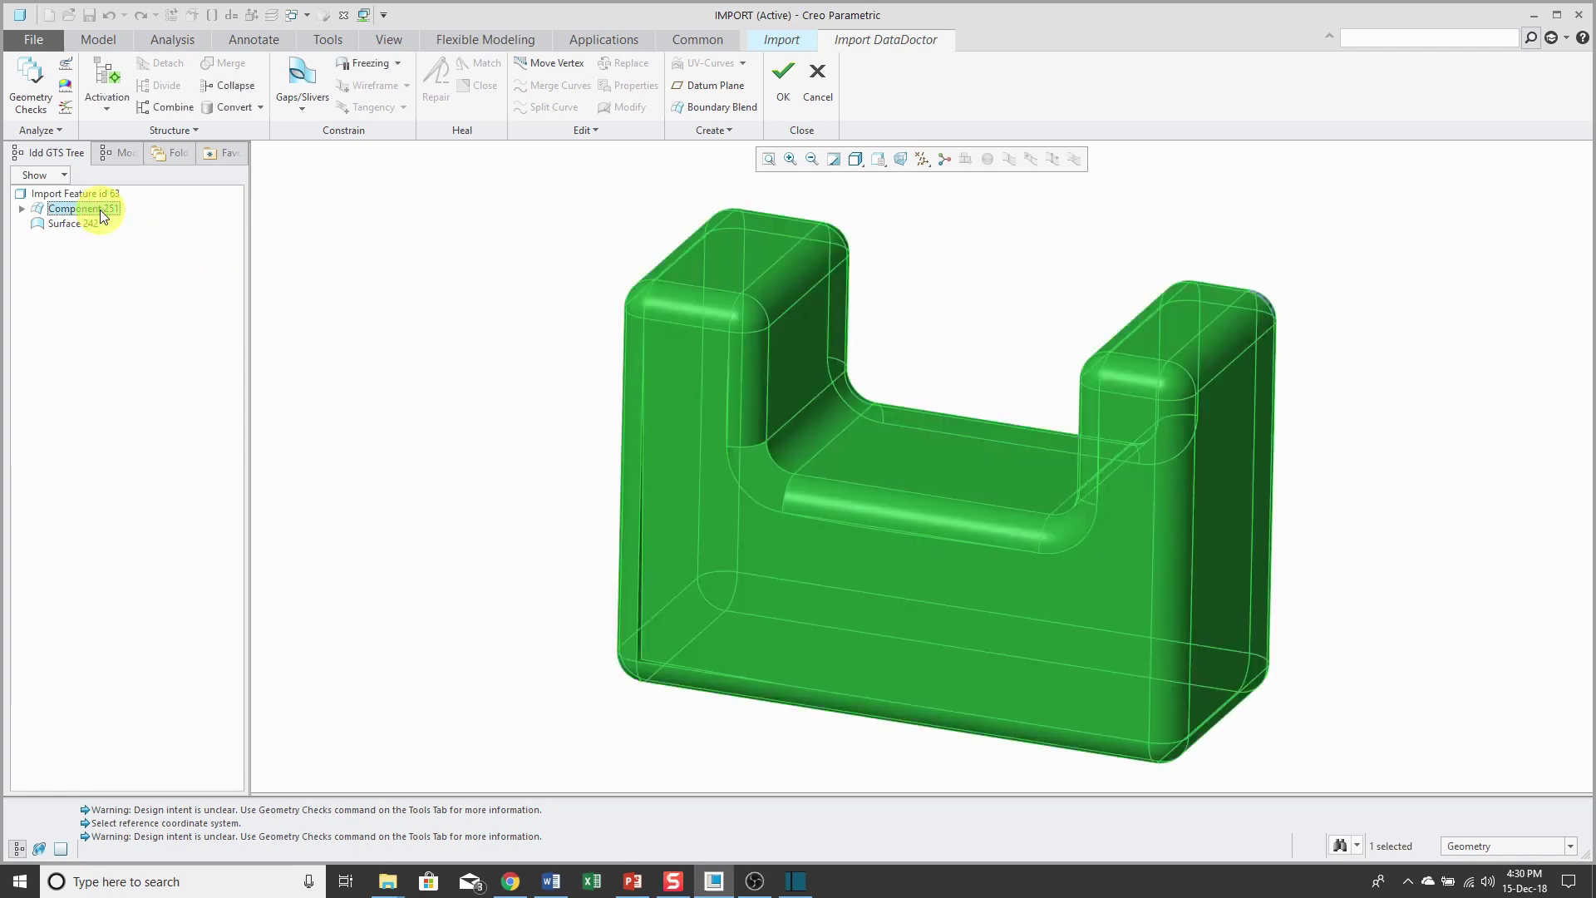
{"action": "left_click", "coordinate": [85, 222]}
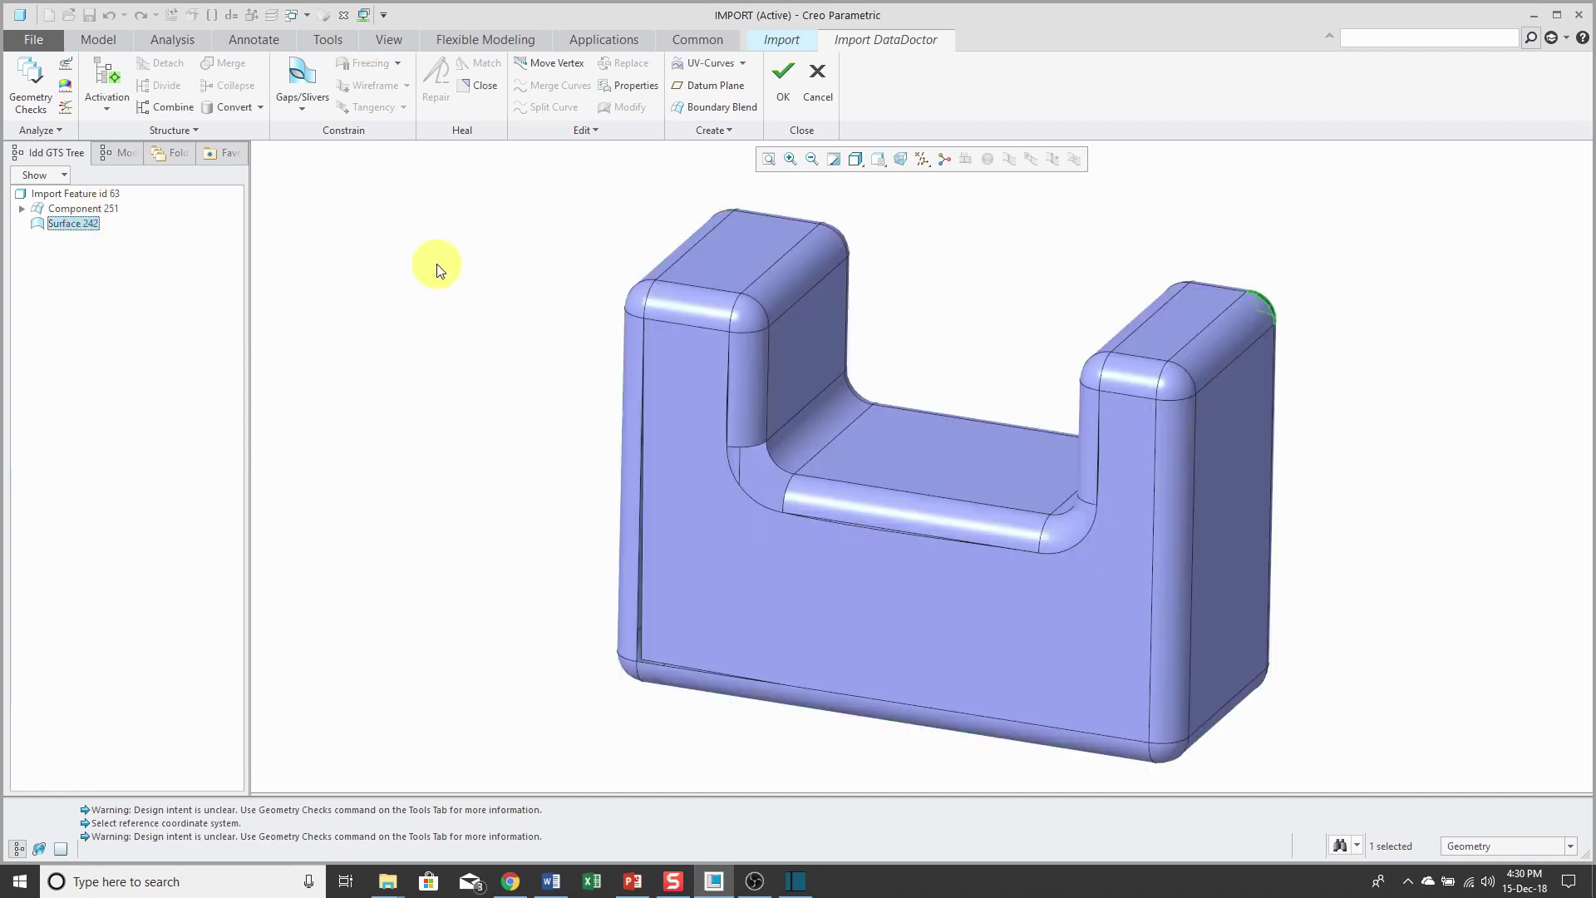
{"action": "middle_click_drag", "start_coordinate": [551, 285], "coordinate": [949, 403]}
{"action": "scroll", "coordinate": [788, 509], "scroll_direction": "up", "scroll_amount": 5}
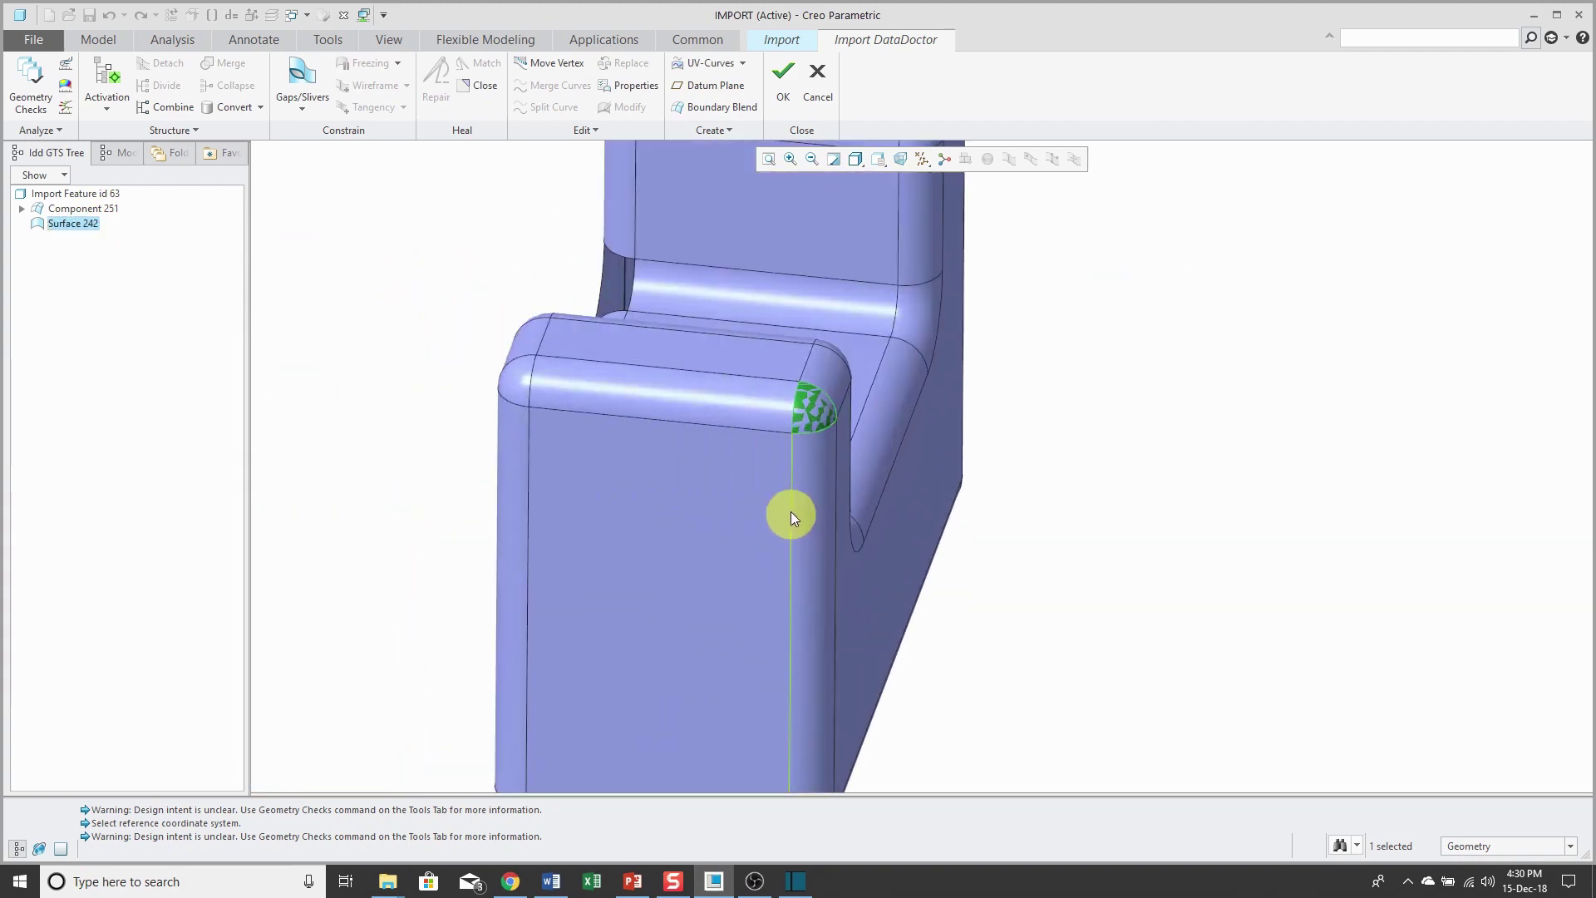
{"action": "middle_click_drag", "start_coordinate": [787, 509], "coordinate": [731, 499]}
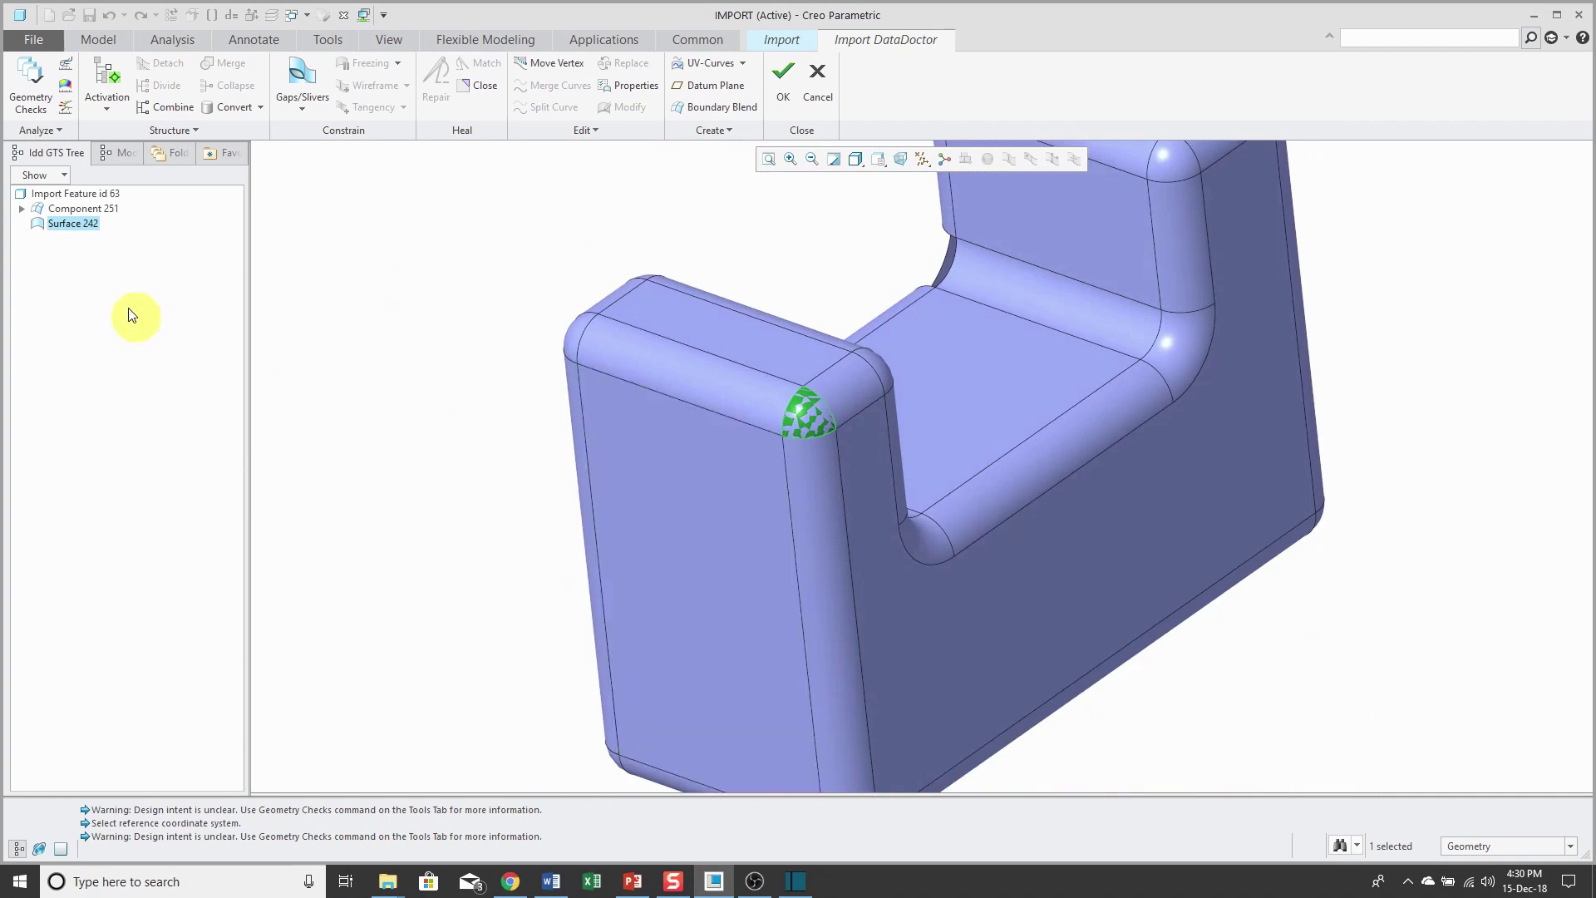
Hide and reshow Component 251, then Surface 242, to isolate the patch.
{"action": "left_click", "coordinate": [108, 211]}
{"action": "right_click", "coordinate": [108, 212]}
{"action": "left_click", "coordinate": [143, 239]}
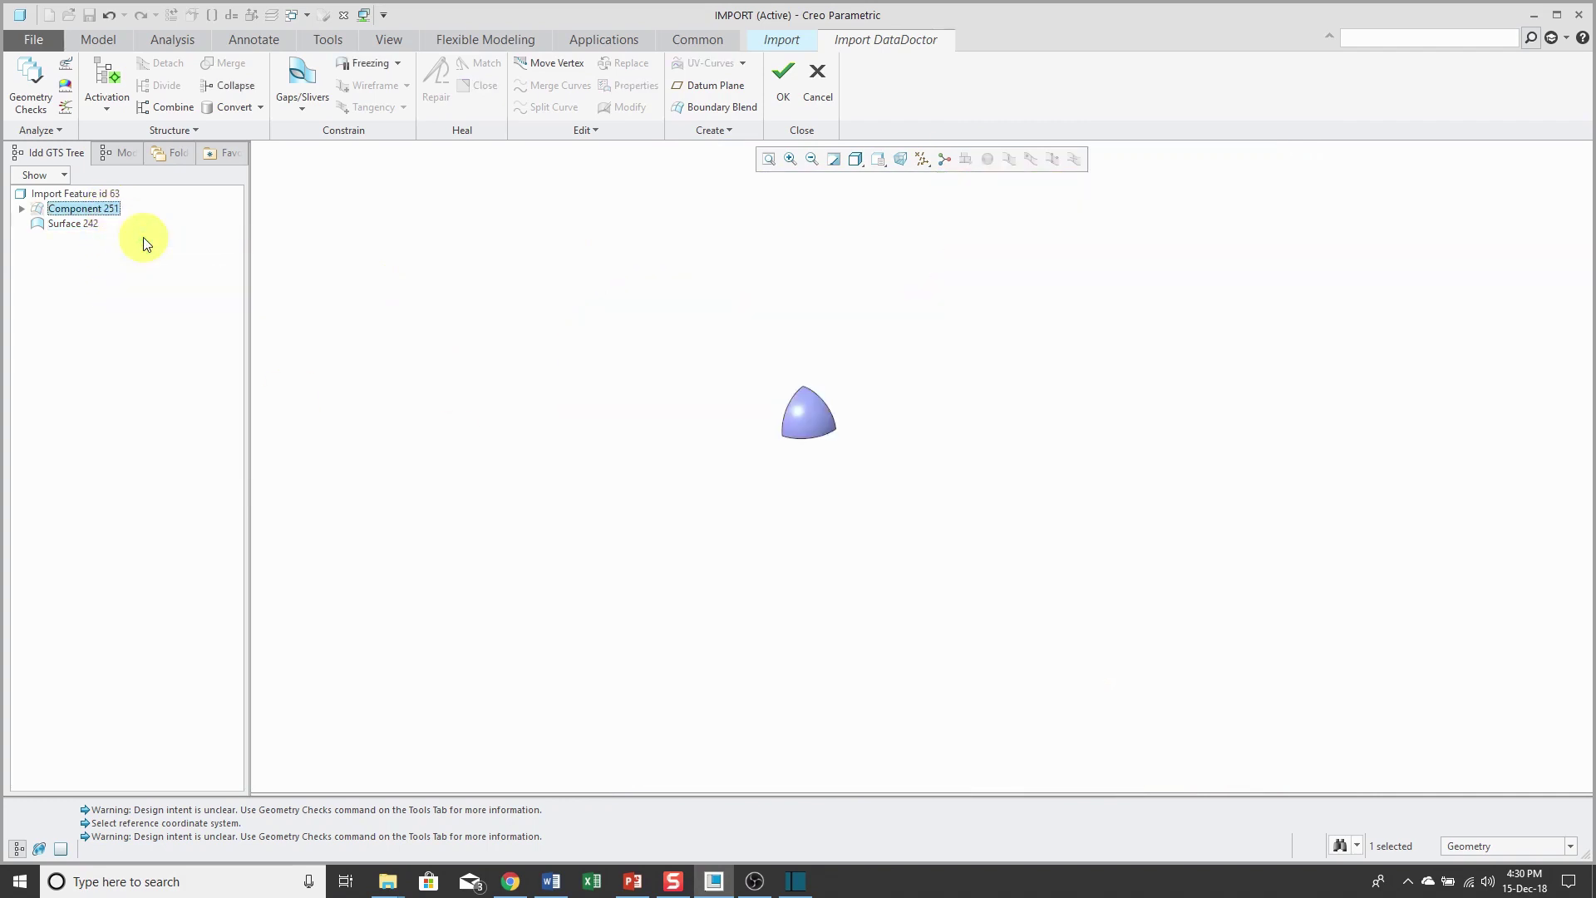
{"action": "right_click", "coordinate": [94, 210]}
{"action": "left_click", "coordinate": [130, 240]}
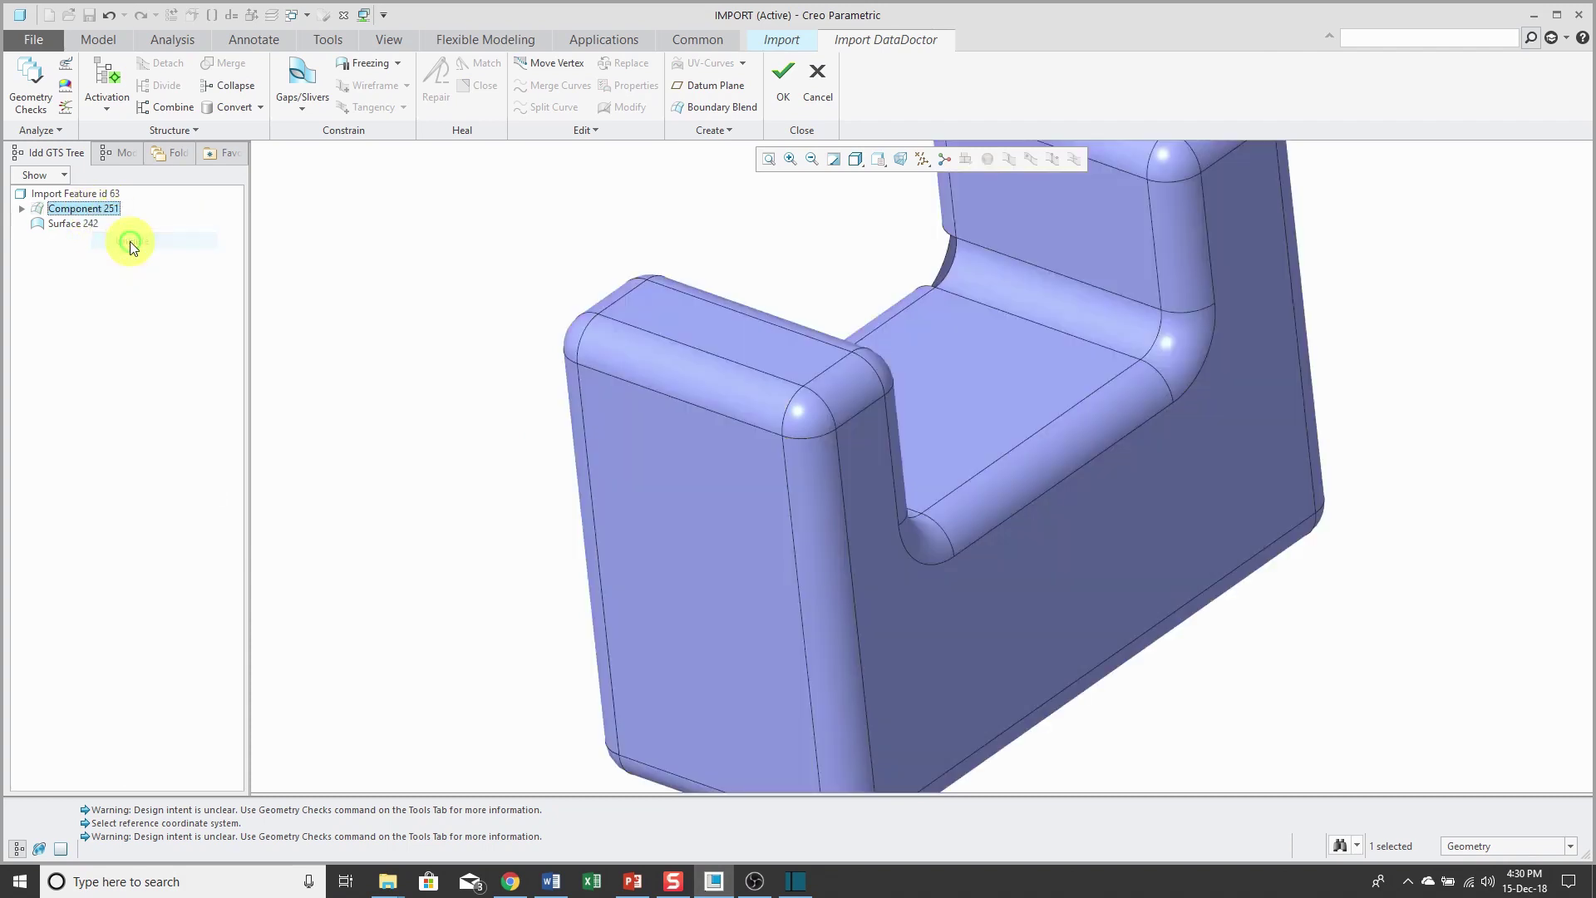
{"action": "left_click", "coordinate": [83, 224]}
{"action": "right_click", "coordinate": [89, 225]}
{"action": "left_click", "coordinate": [124, 257]}
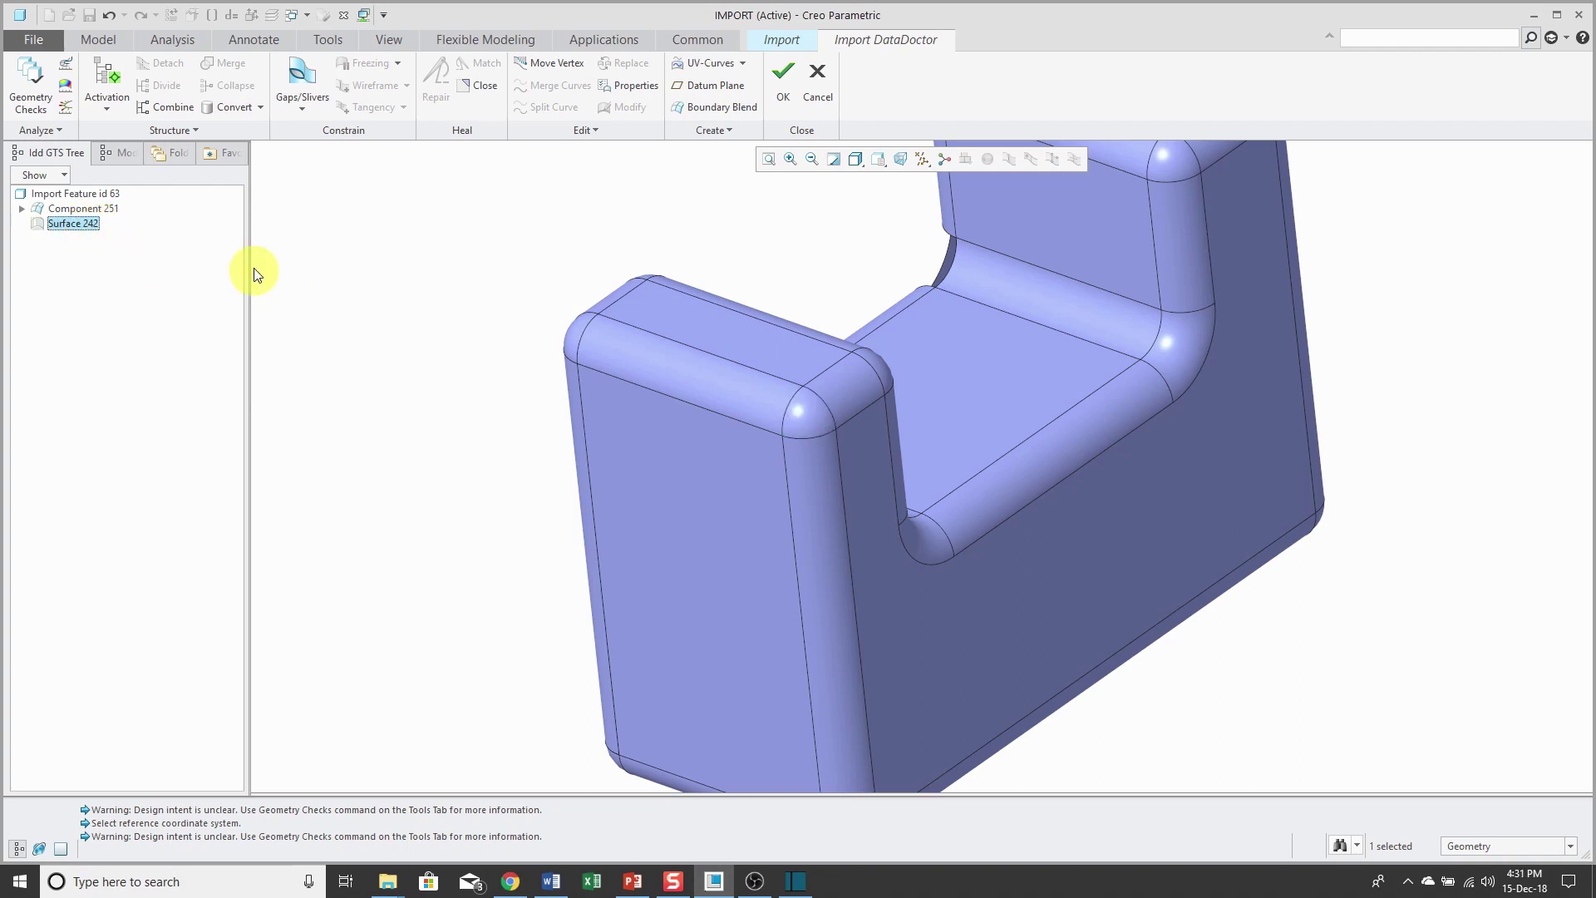
{"action": "right_click", "coordinate": [89, 225]}
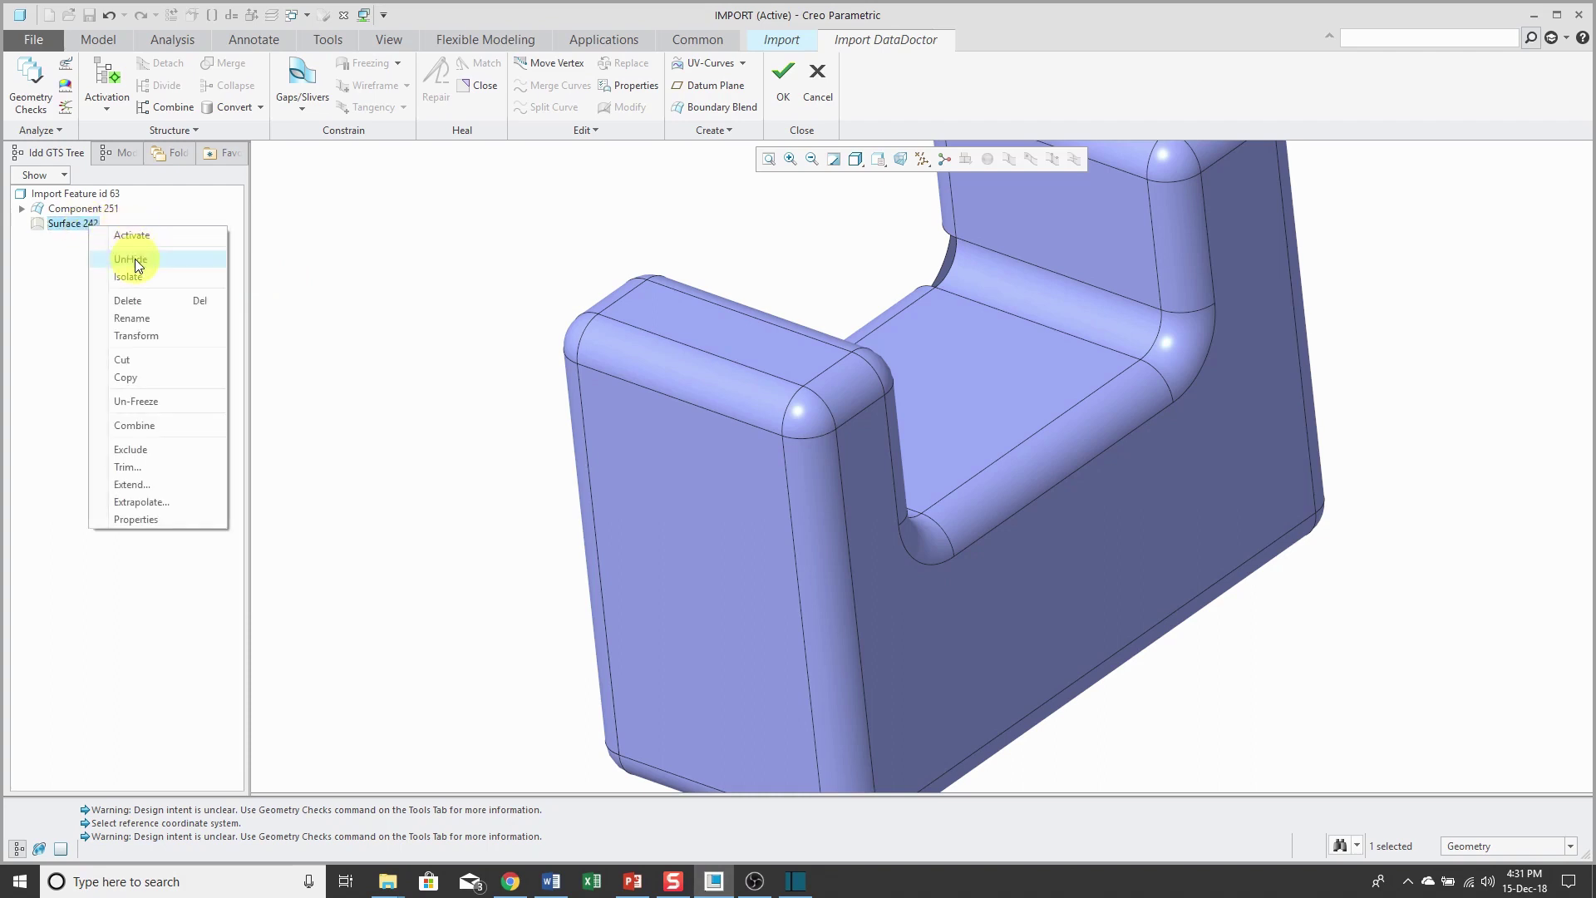
{"action": "left_click", "coordinate": [130, 258]}
Delete Surface 242 and fit the whole part in the view.
{"action": "right_click", "coordinate": [80, 224]}
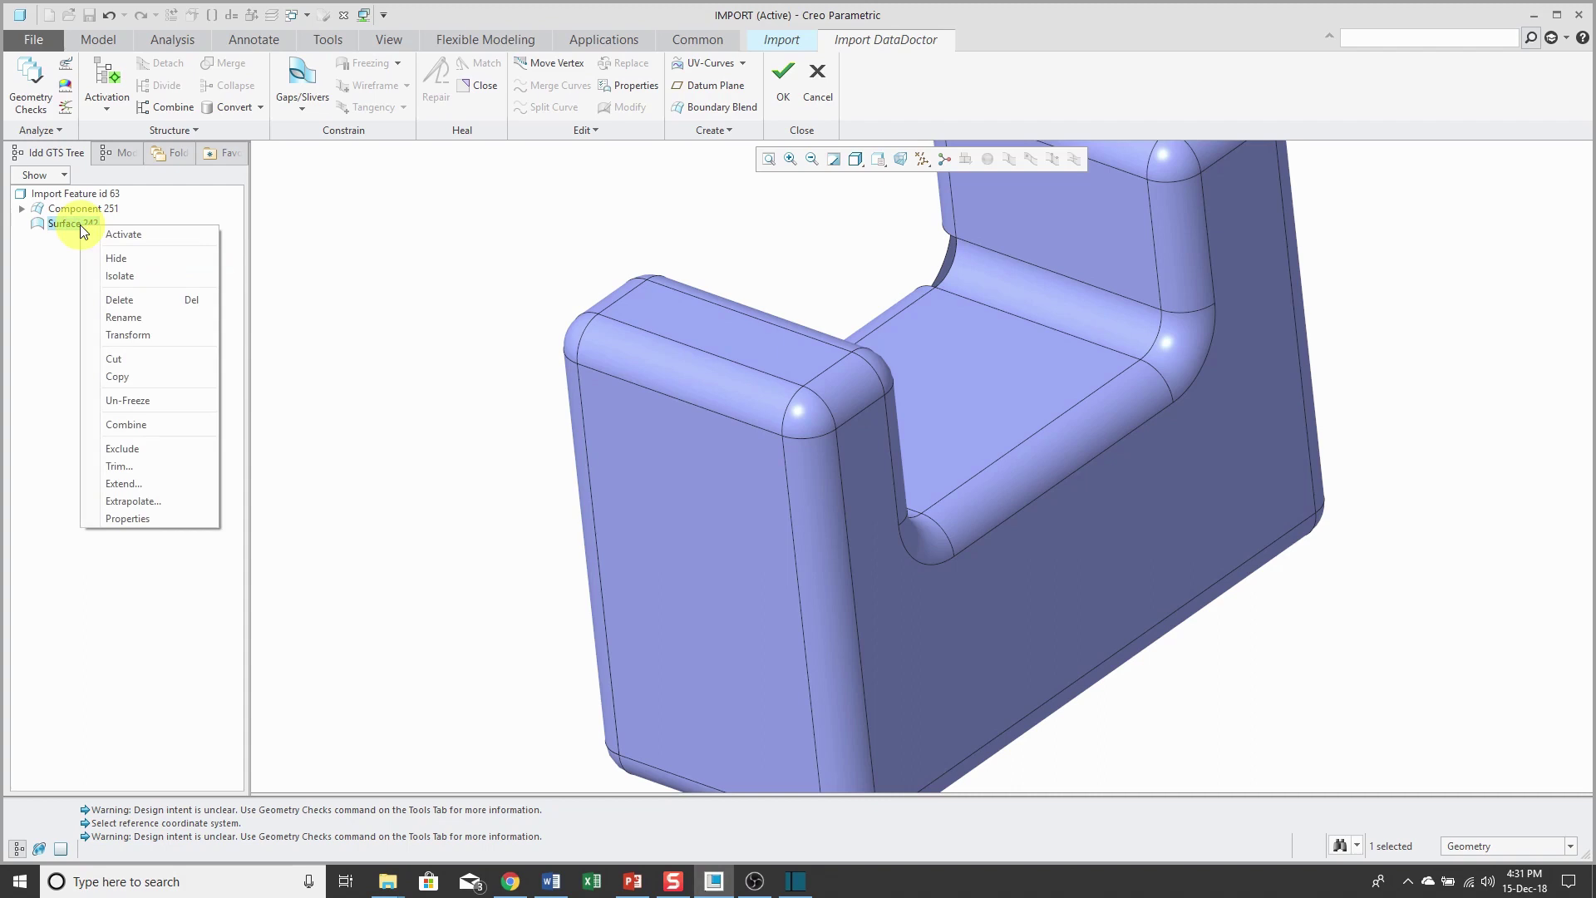
{"action": "left_click", "coordinate": [122, 301]}
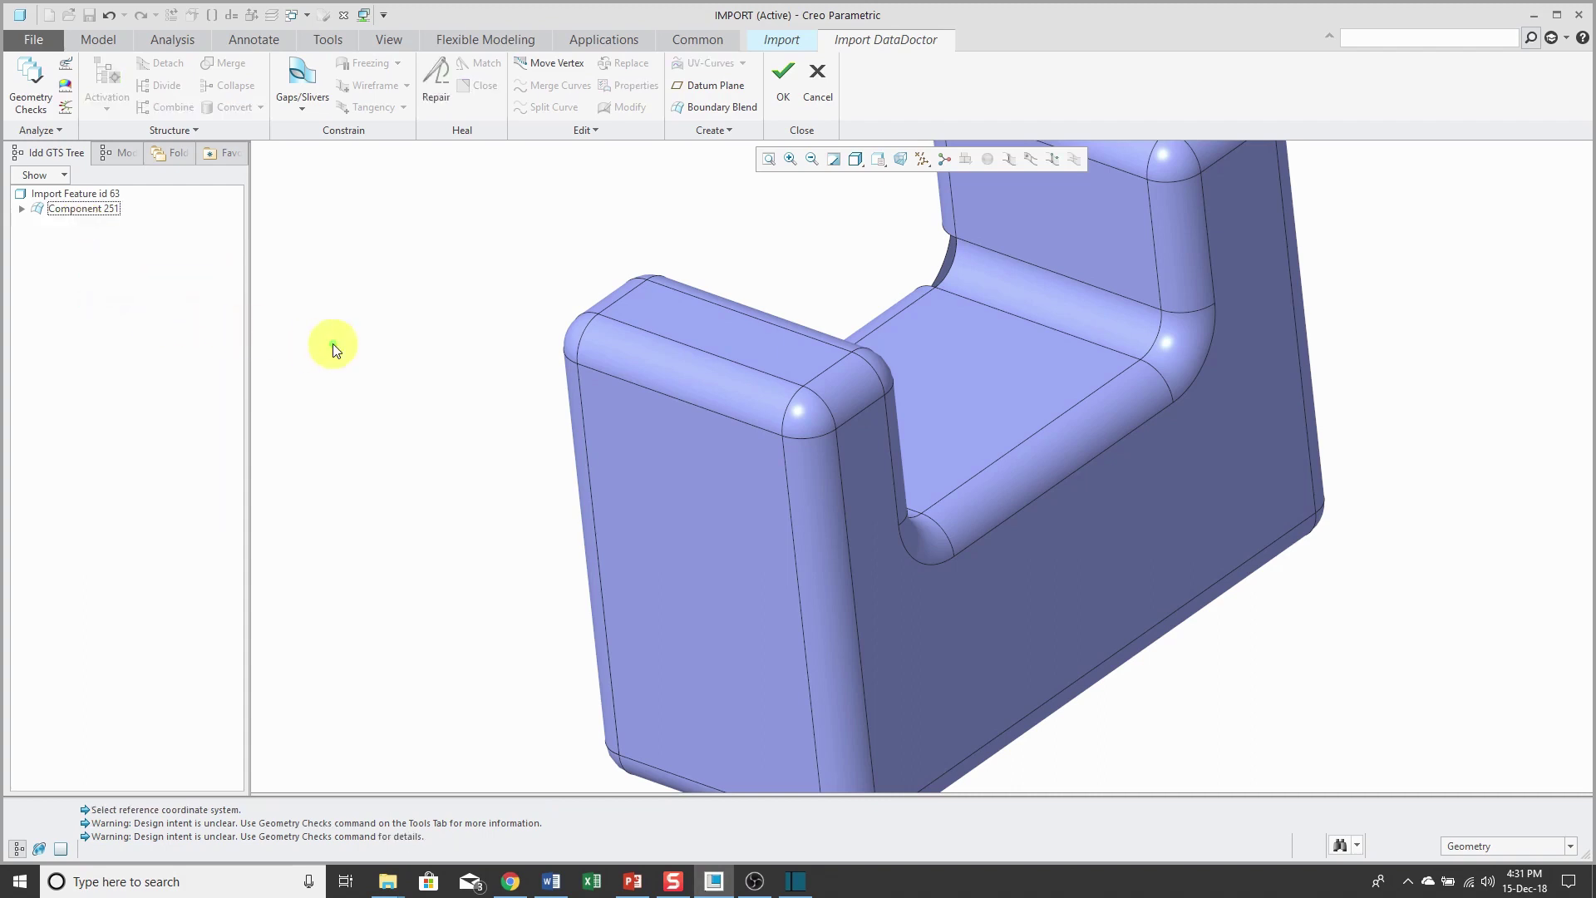
{"action": "key", "text": "ctrl+d"}
Apply an automatic Heal Repair pass with Repair Tangency left off.
{"action": "middle_click_drag", "start_coordinate": [493, 484], "coordinate": [544, 600]}
{"action": "scroll", "coordinate": [367, 577], "scroll_direction": "down", "scroll_amount": 3}
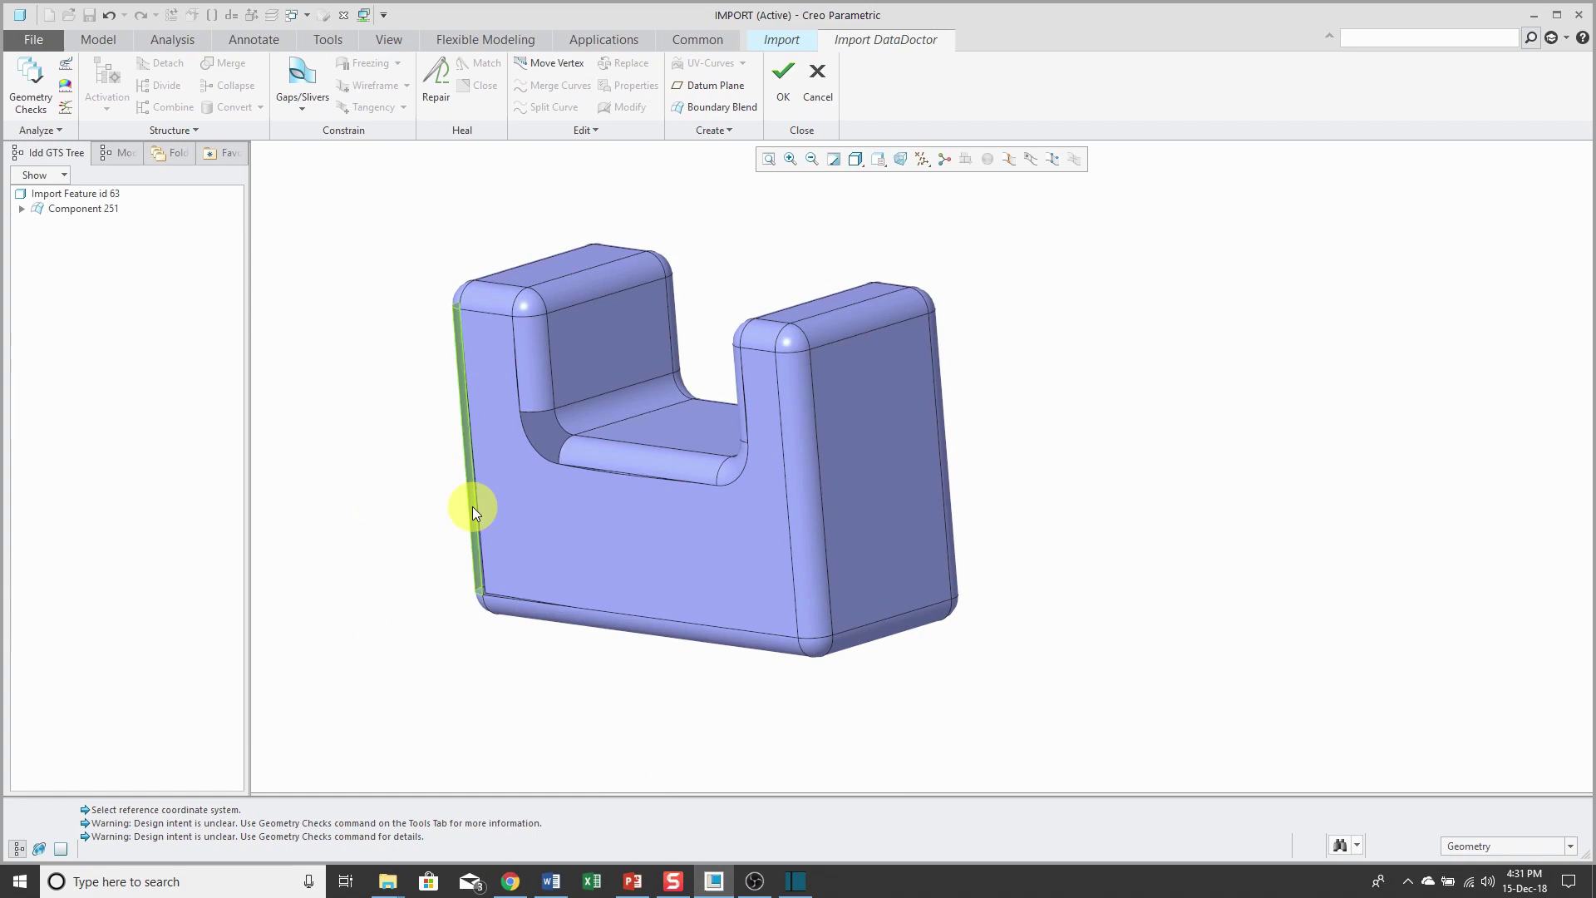
{"action": "scroll", "coordinate": [472, 507], "scroll_direction": "down", "scroll_amount": 2}
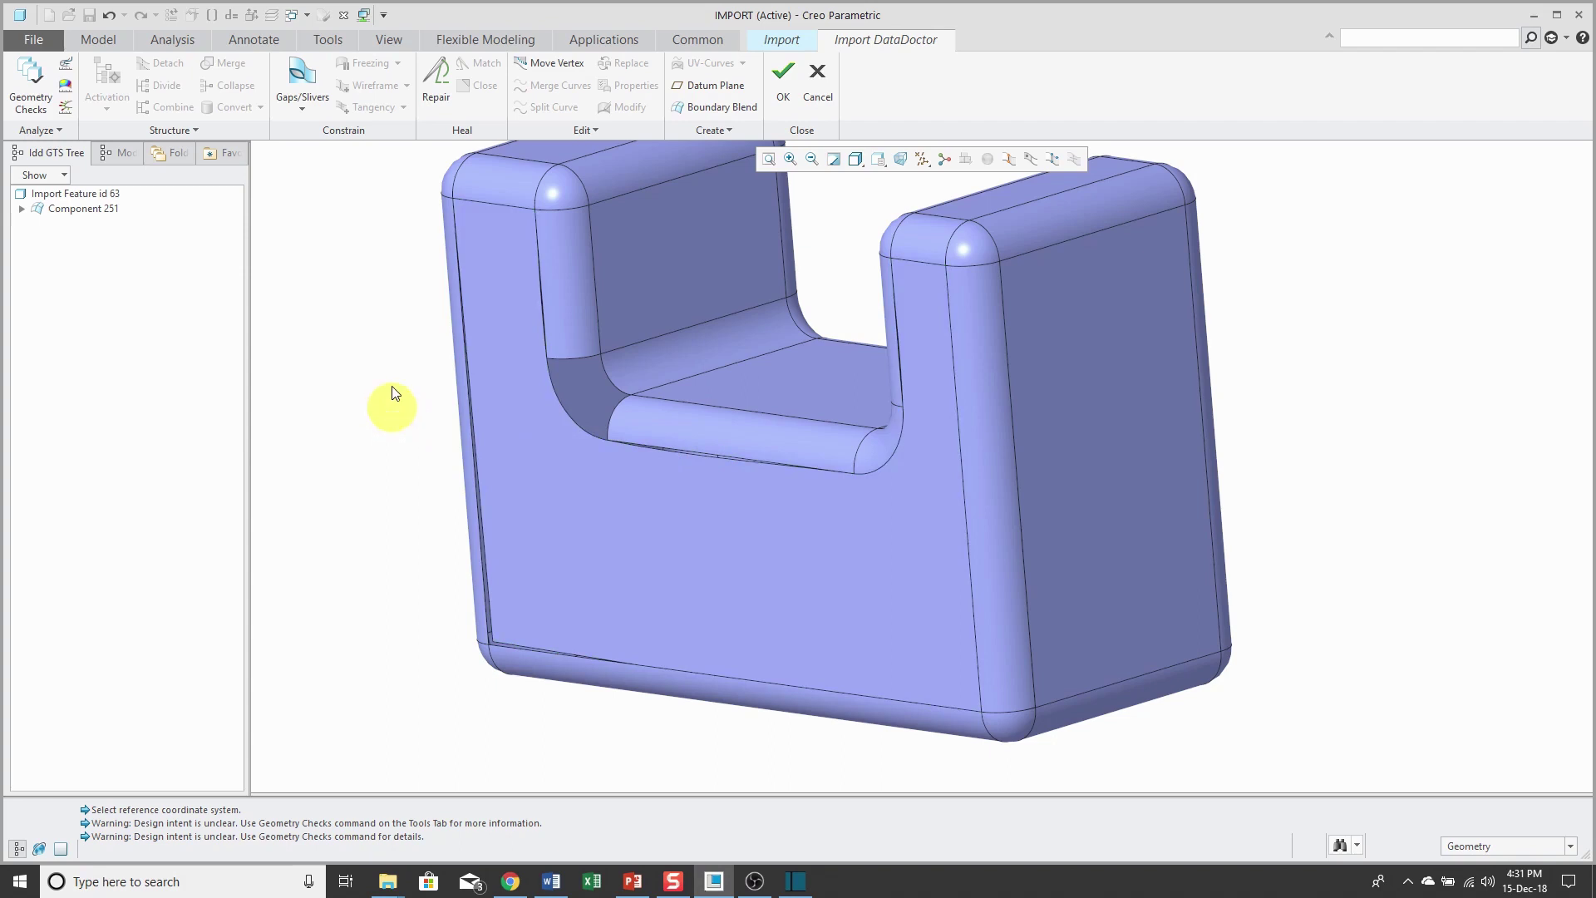
{"action": "left_click", "coordinate": [439, 83]}
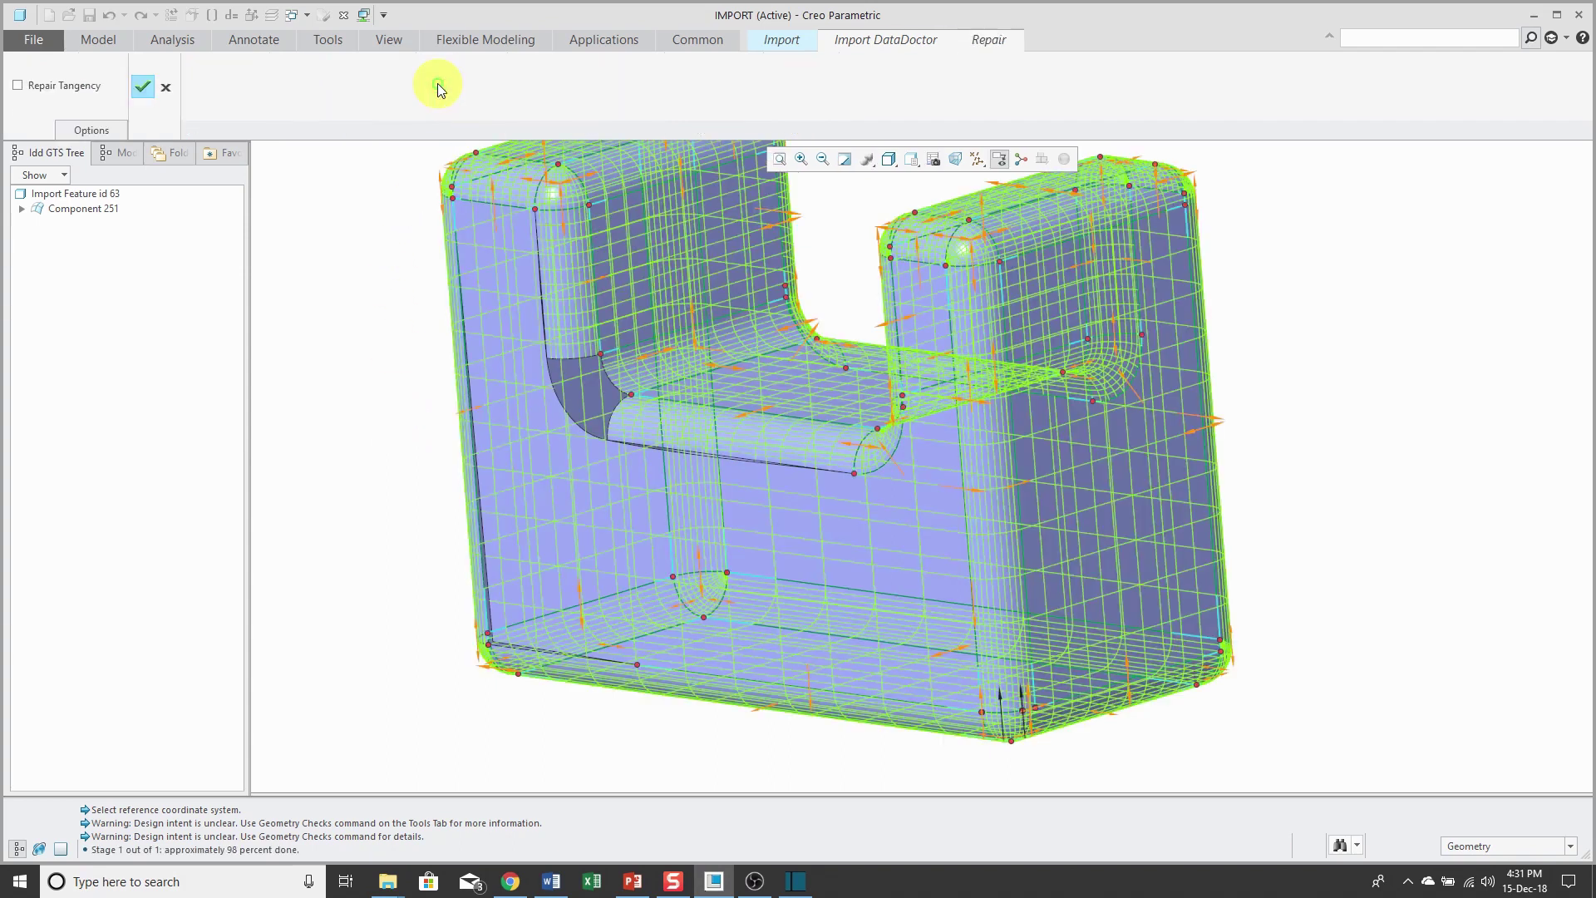
{"action": "left_click", "coordinate": [142, 87]}
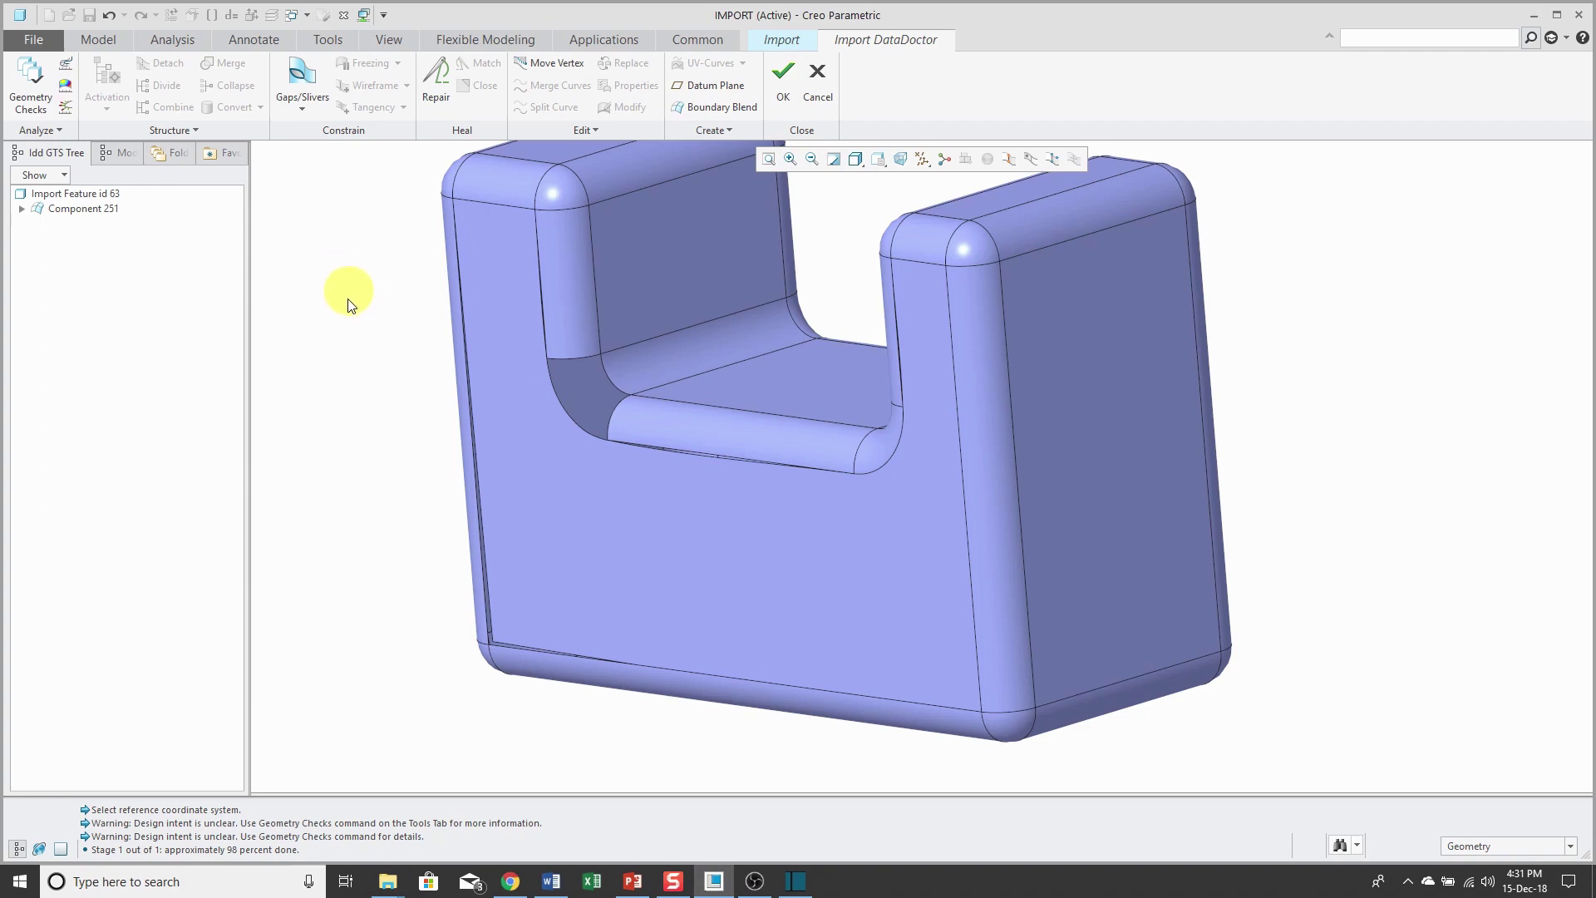
Run a Search Tool search for Gaps in the imported geometry.
{"action": "left_click", "coordinate": [1338, 847]}
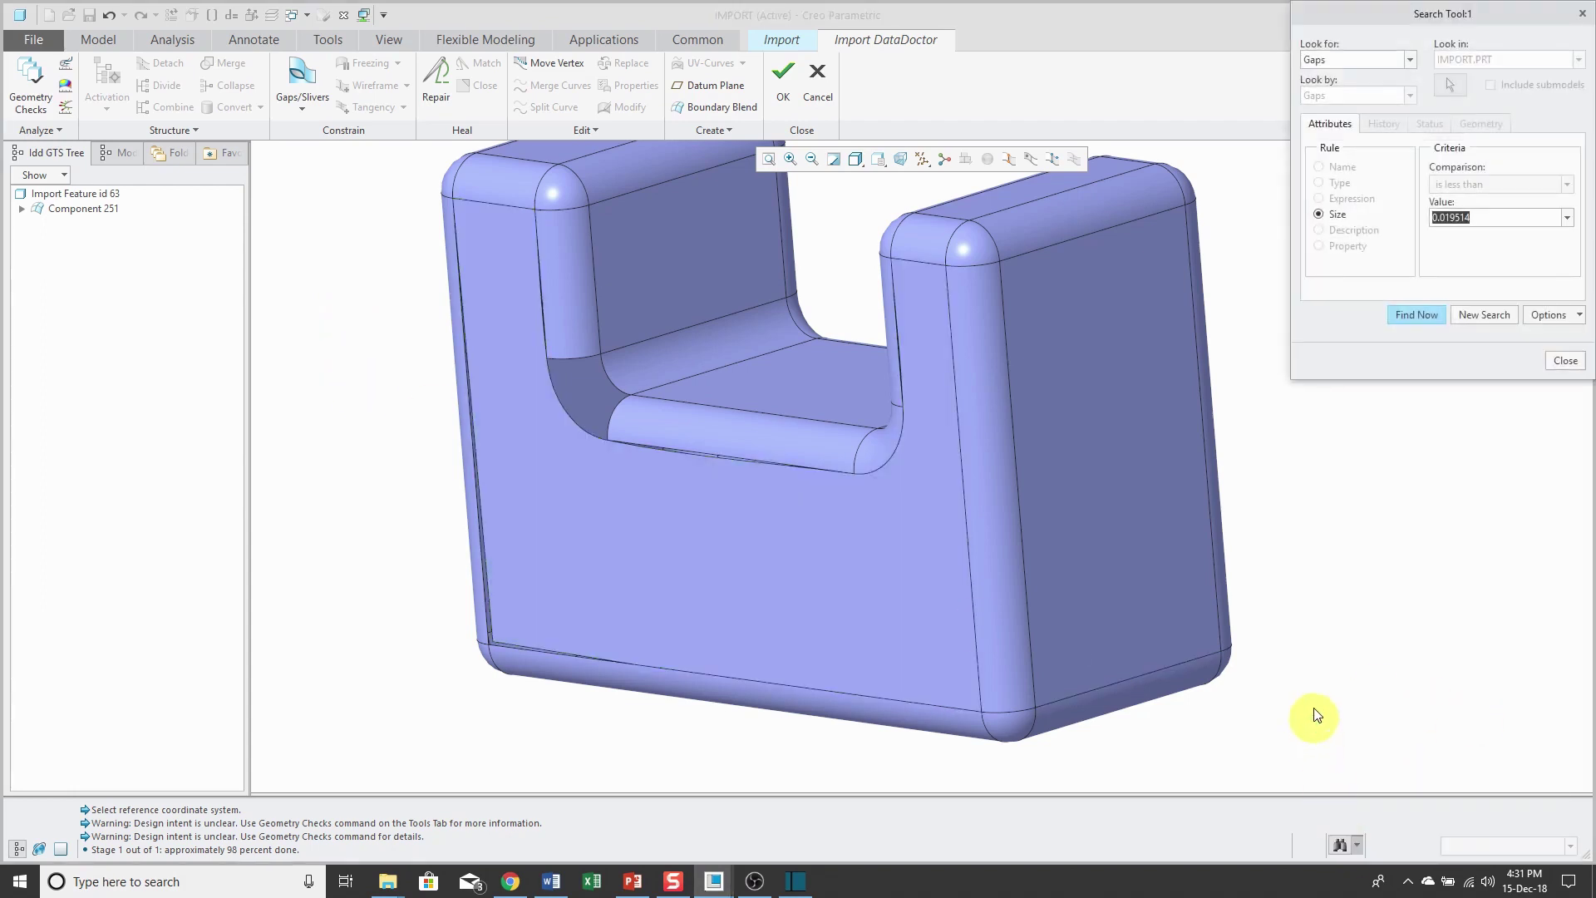
{"action": "left_click", "coordinate": [1394, 60]}
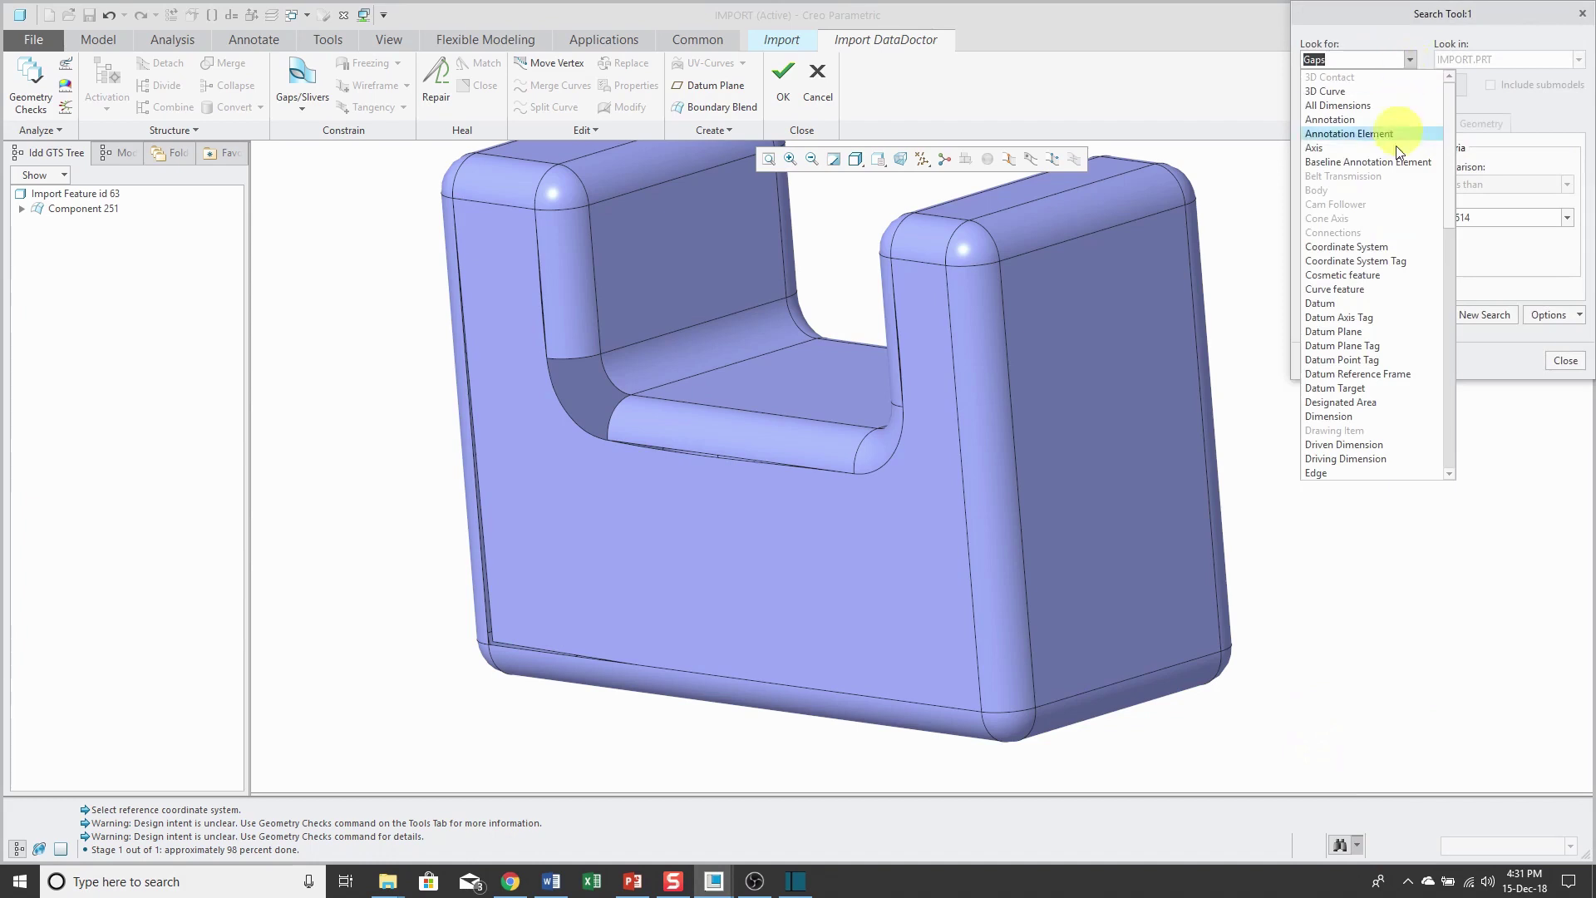
{"action": "scroll", "coordinate": [1383, 263], "scroll_direction": "down", "scroll_amount": 2}
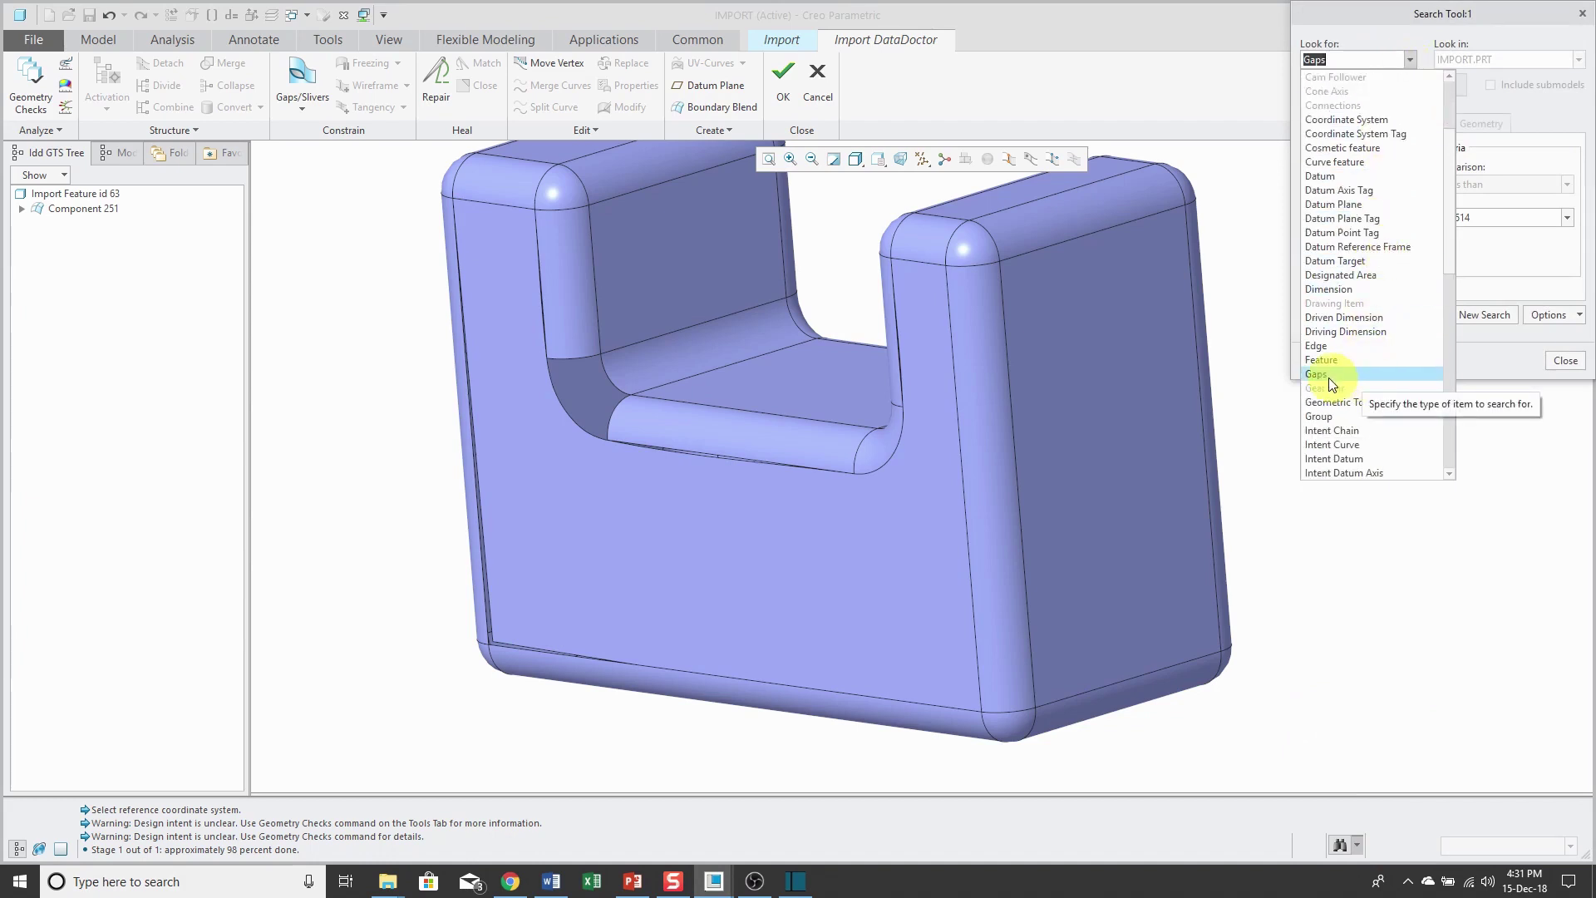
{"action": "left_click", "coordinate": [1329, 376]}
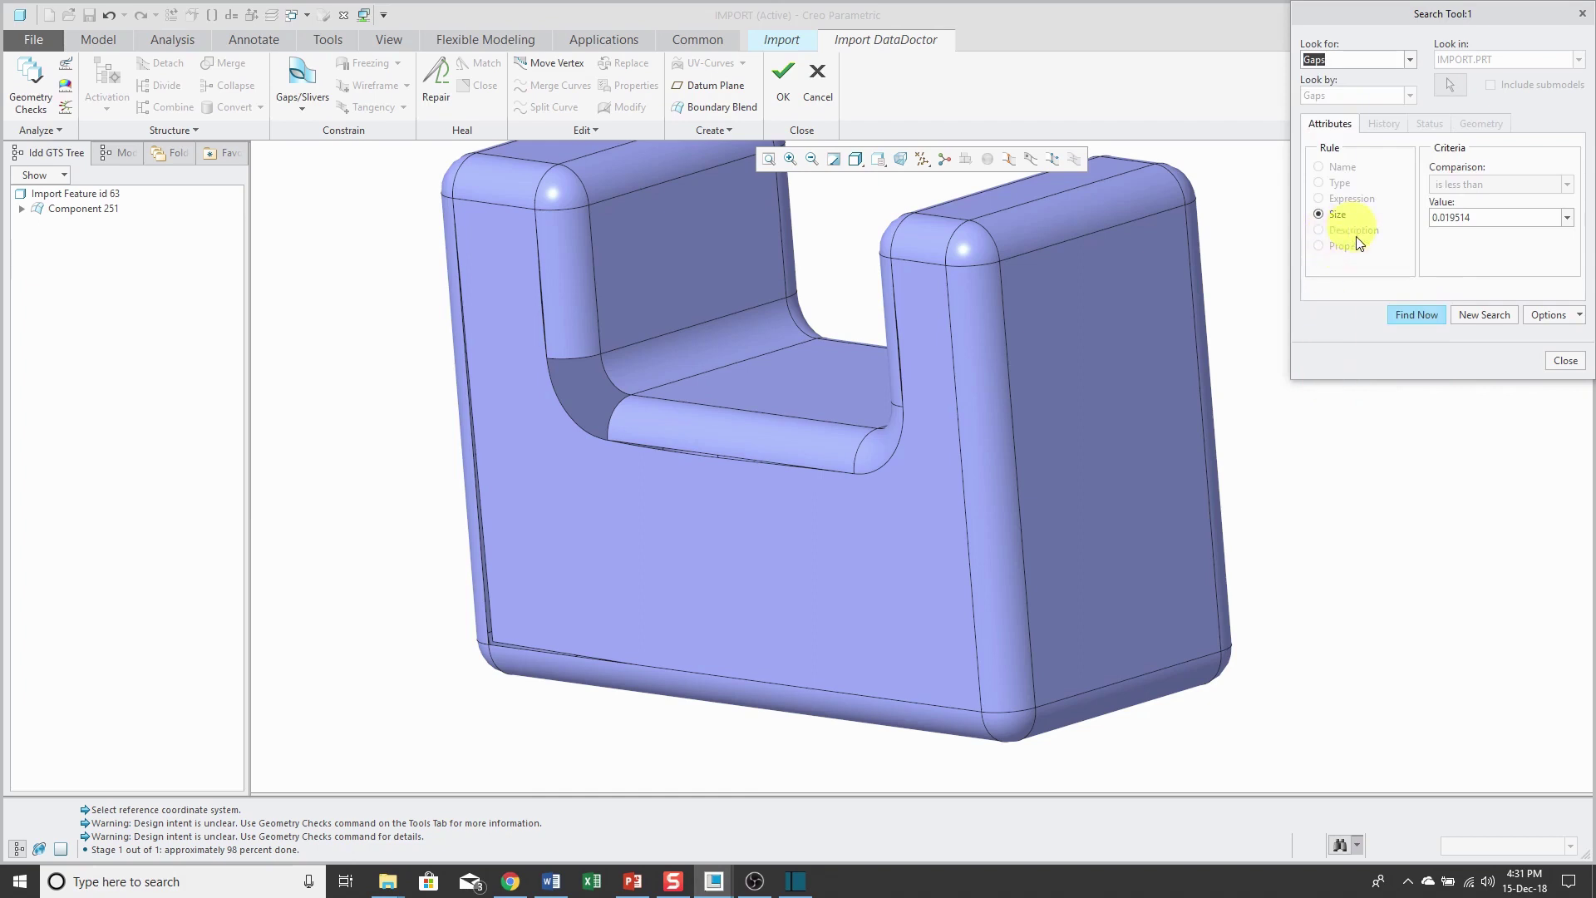
{"action": "left_click", "coordinate": [1438, 312]}
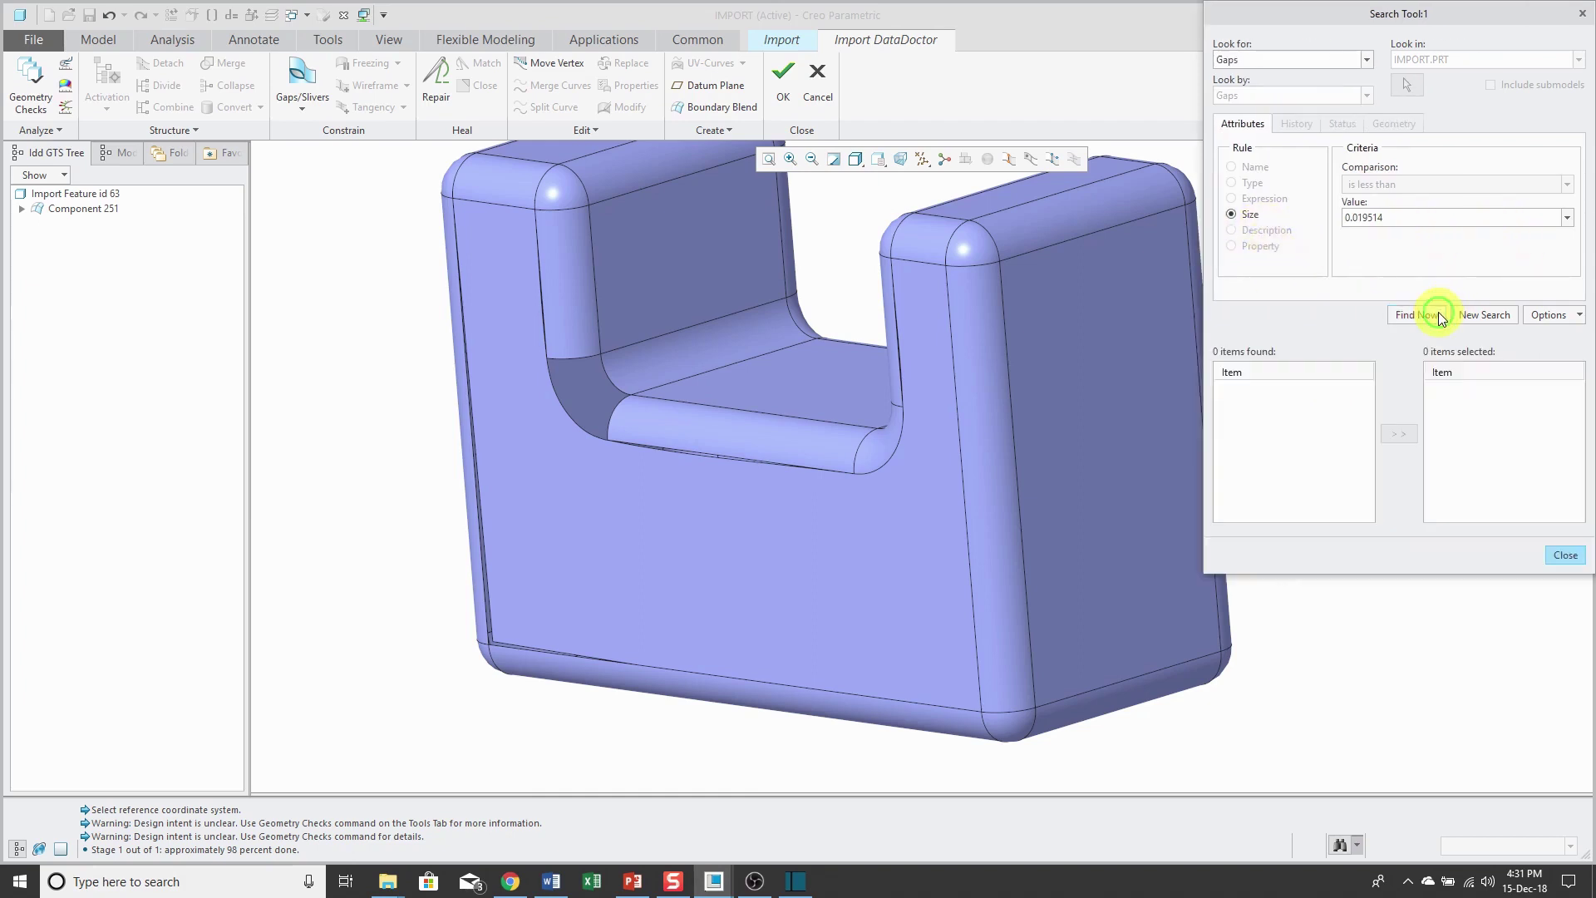
Search again for gaps below 0.05 and highlight GAP0001 and GAP0002.
{"action": "double_click", "coordinate": [1434, 219]}
{"action": "key", "text": "BackSpace"}
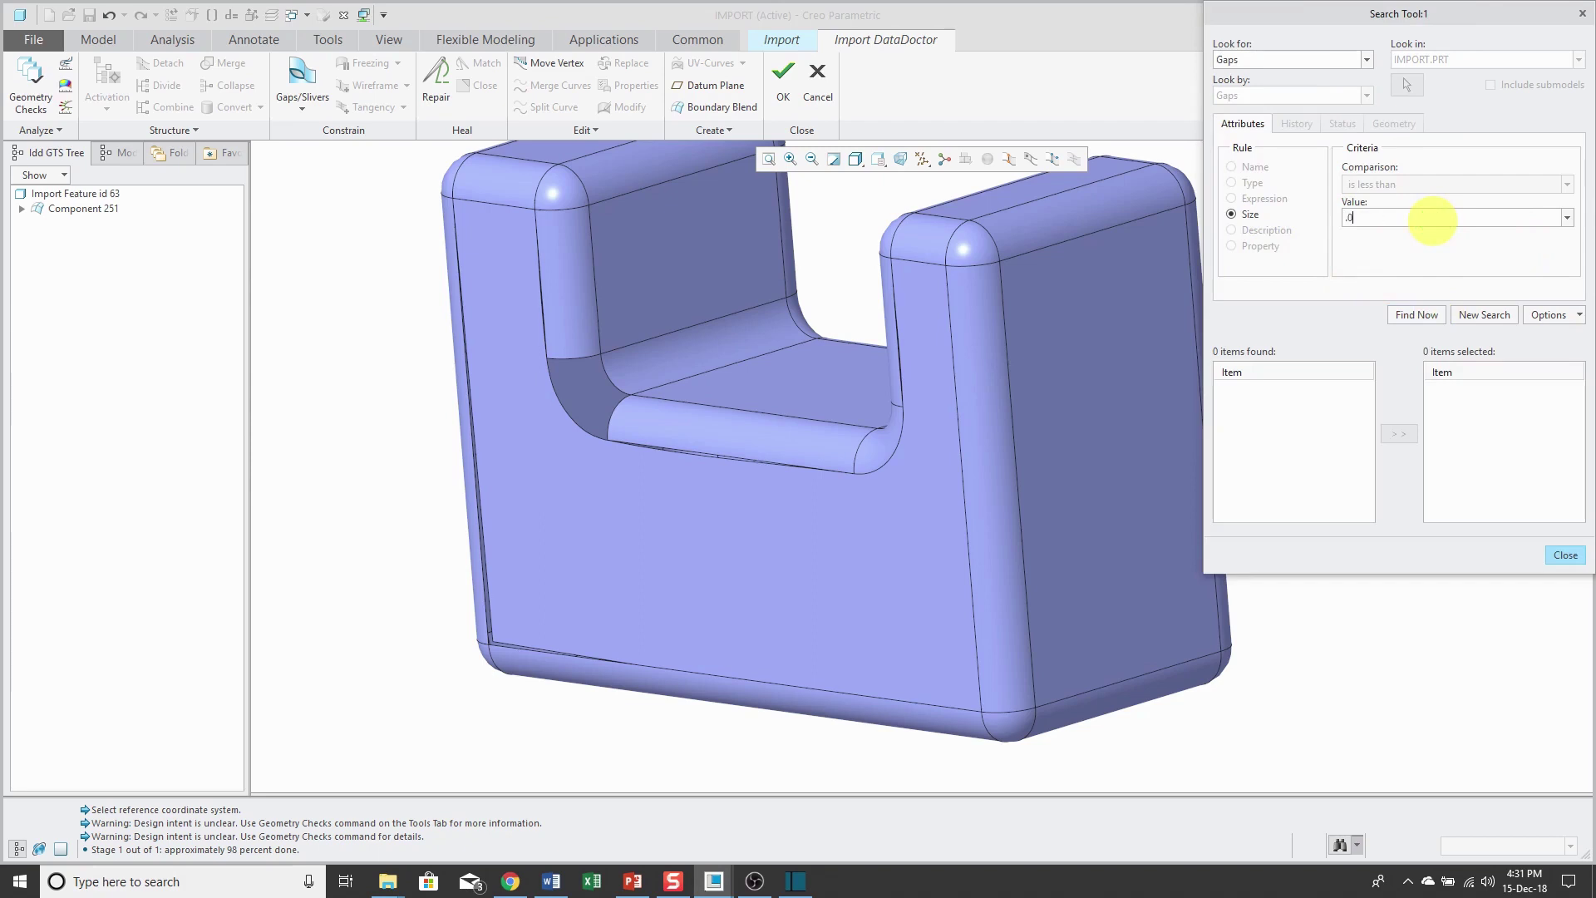
{"action": "type", "text": ".05"}
{"action": "key", "text": "Return"}
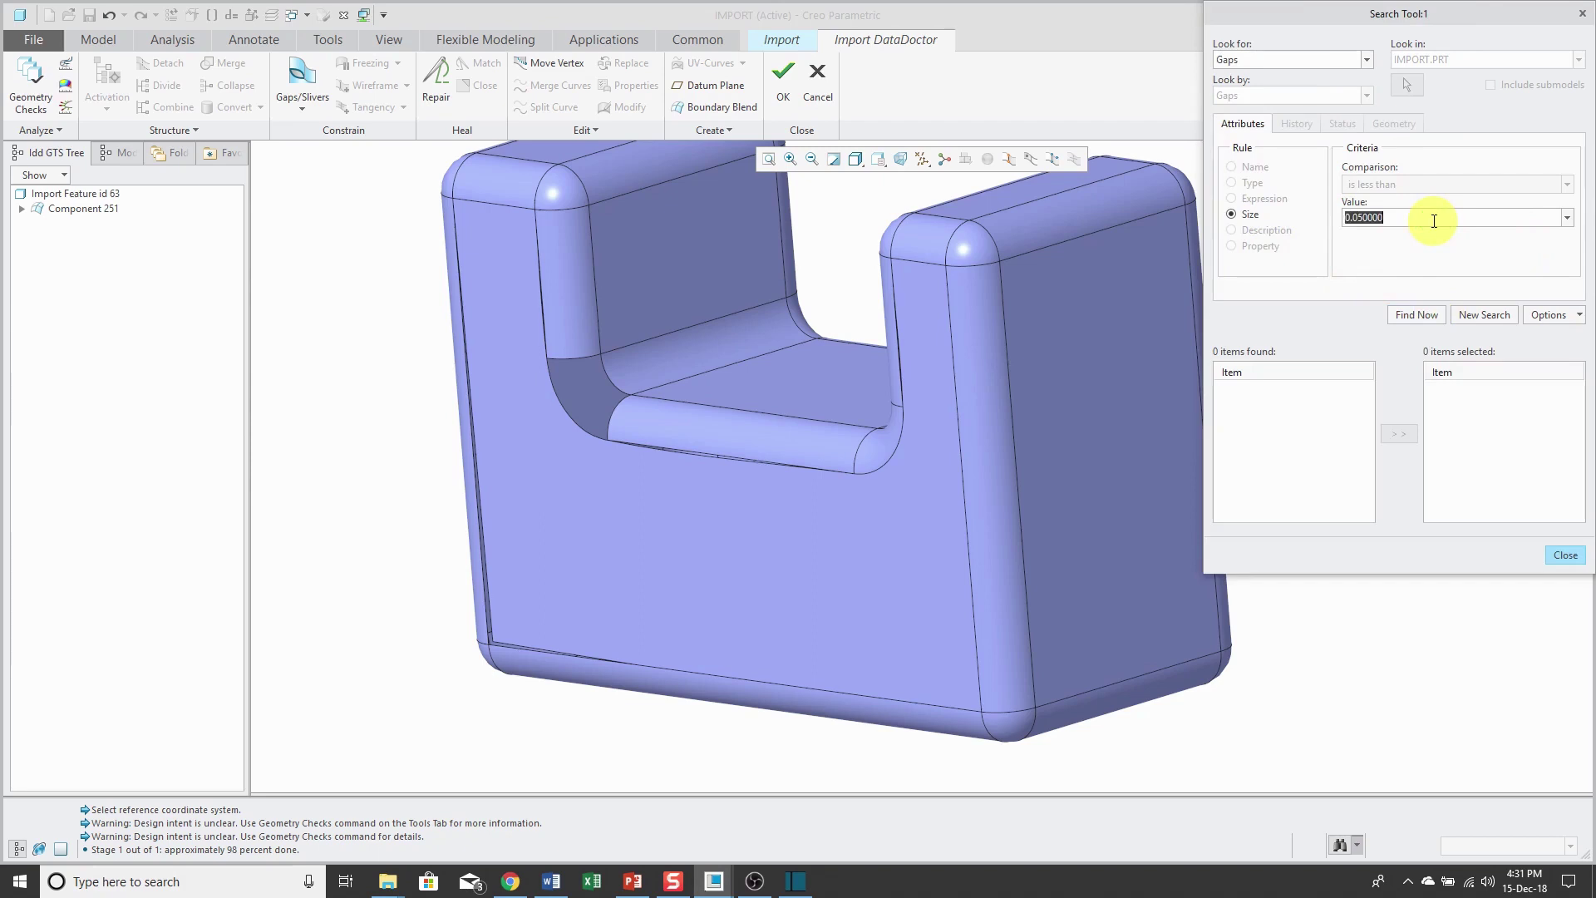
{"action": "left_click", "coordinate": [1411, 315]}
{"action": "left_click", "coordinate": [1244, 390]}
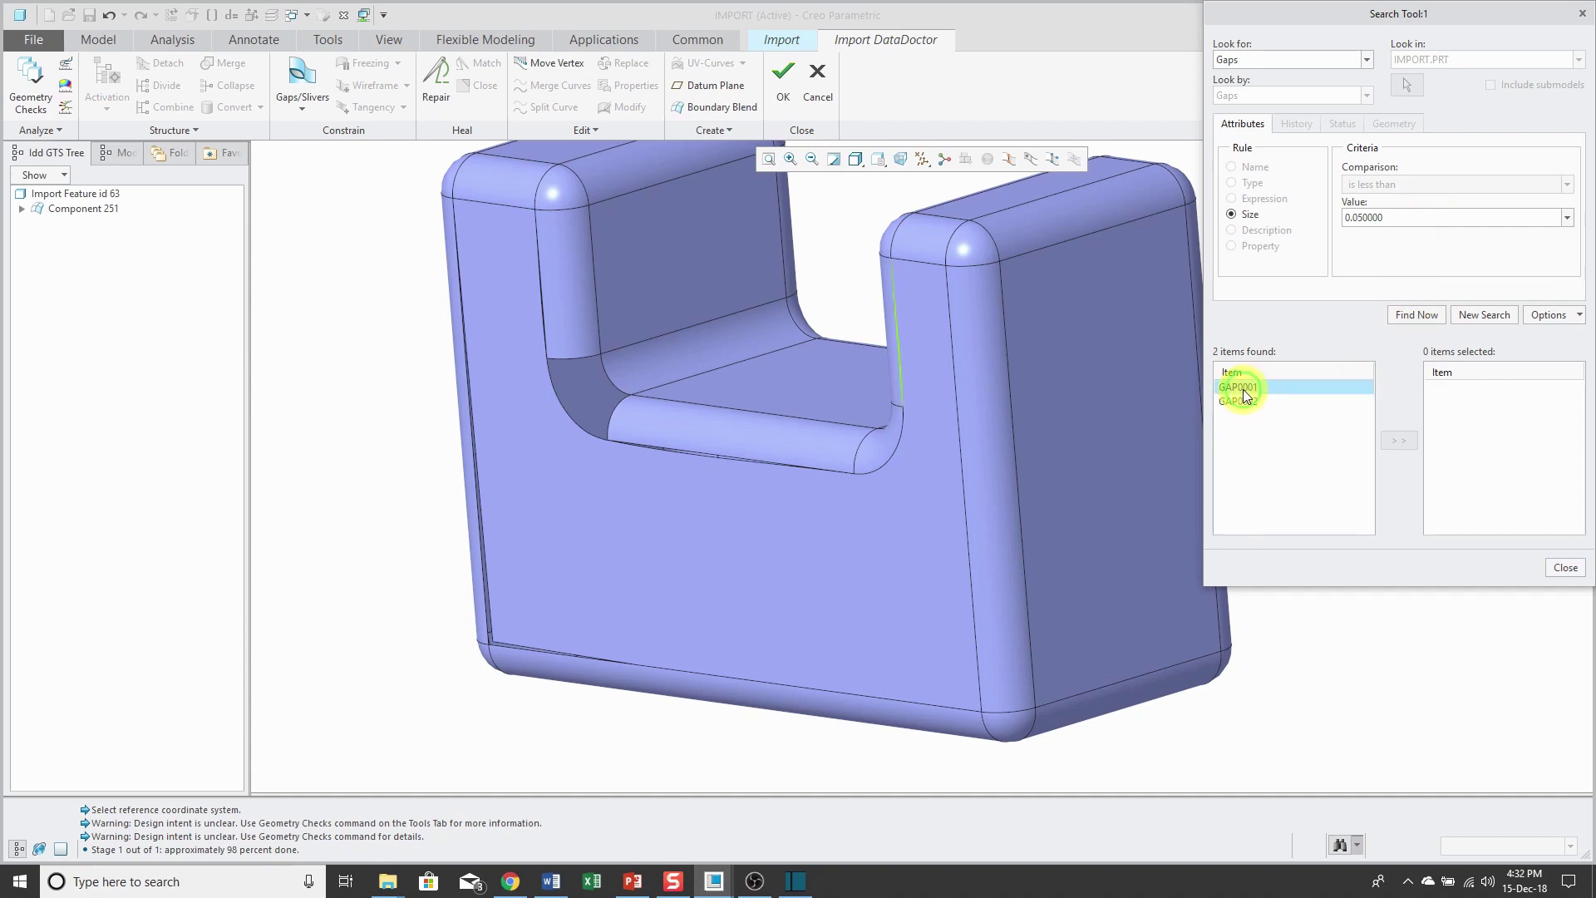
{"action": "left_click", "coordinate": [1240, 401]}
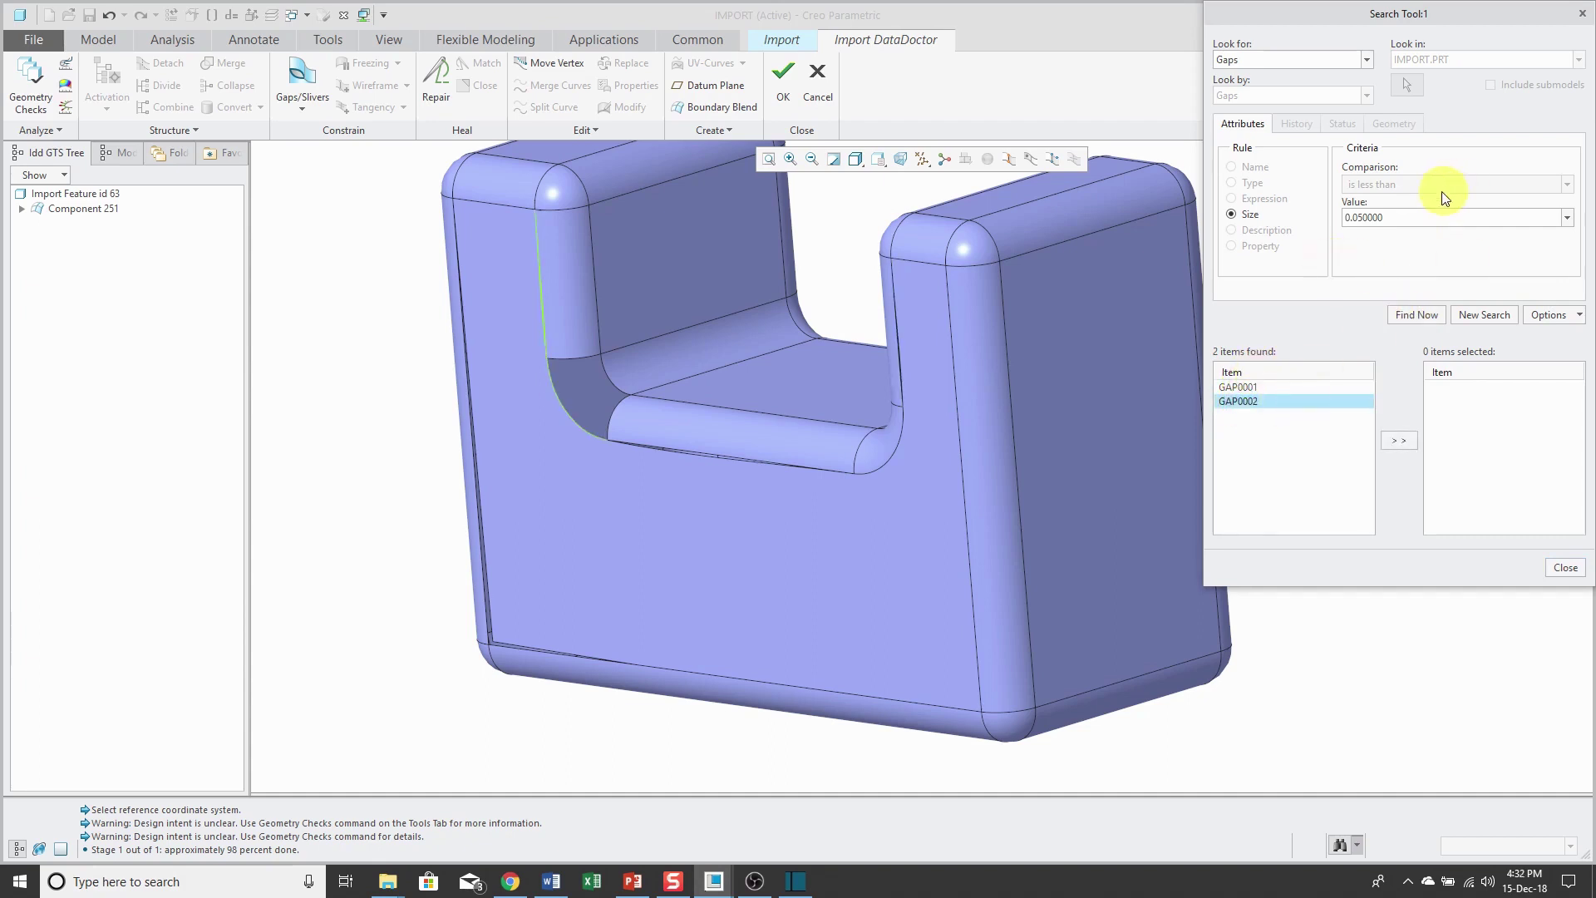
Search for gaps below 0.1 and preview the four found gaps, GAP0001–GAP0004.
{"action": "double_click", "coordinate": [1405, 214]}
{"action": "type", "text": "0.1"}
{"action": "key", "text": "Return"}
{"action": "left_click", "coordinate": [1414, 318]}
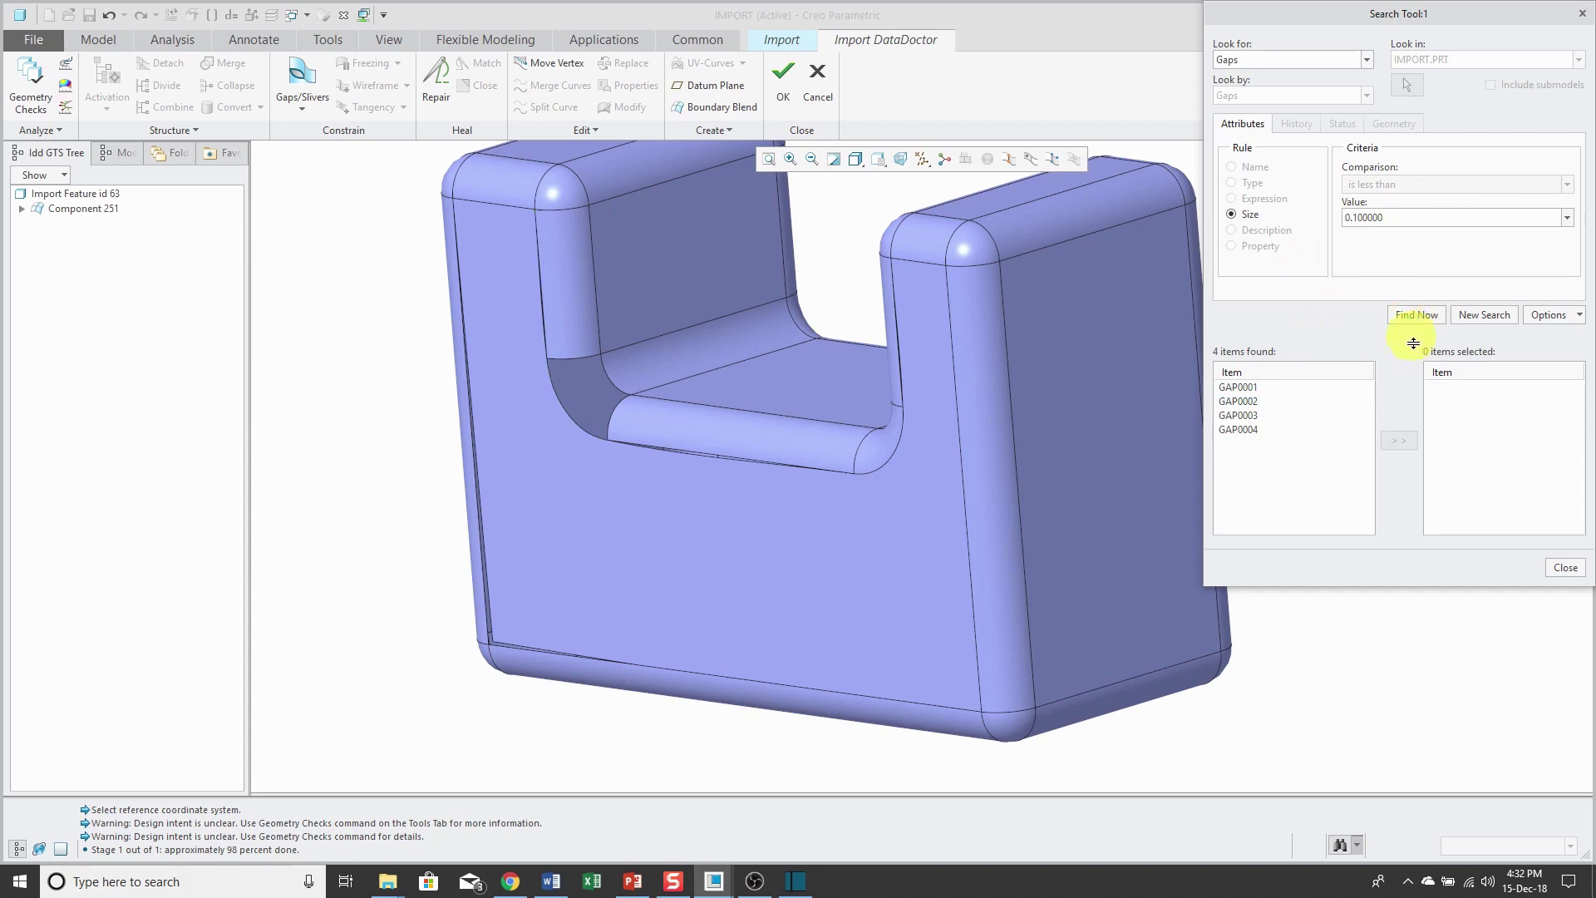
{"action": "left_click", "coordinate": [1260, 390]}
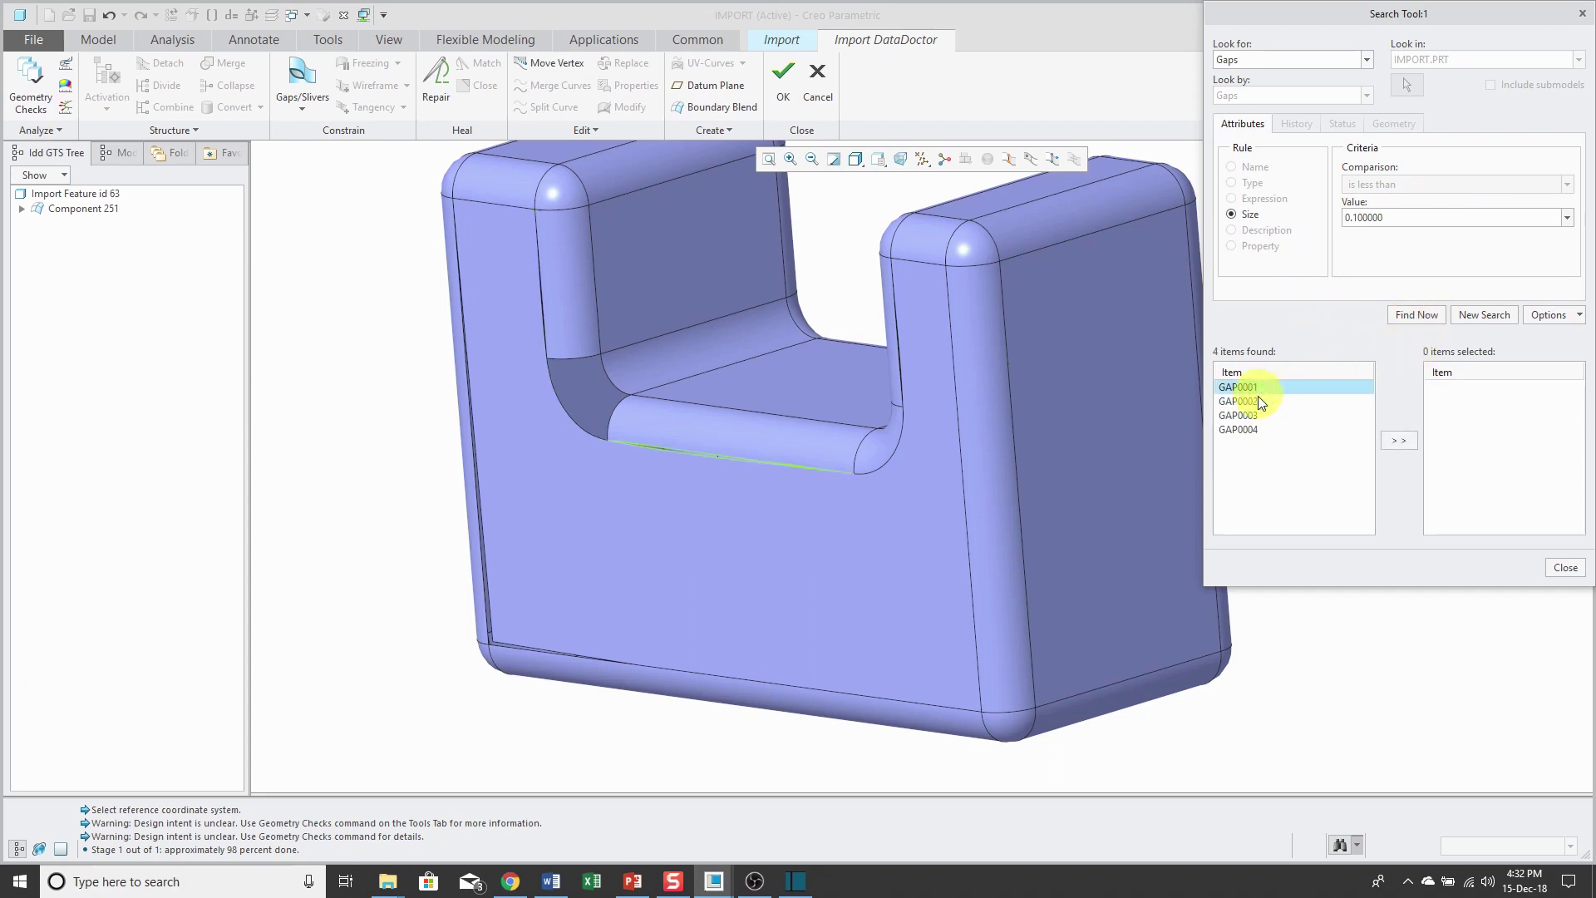
{"action": "left_click", "coordinate": [1253, 400]}
{"action": "left_click", "coordinate": [1250, 417]}
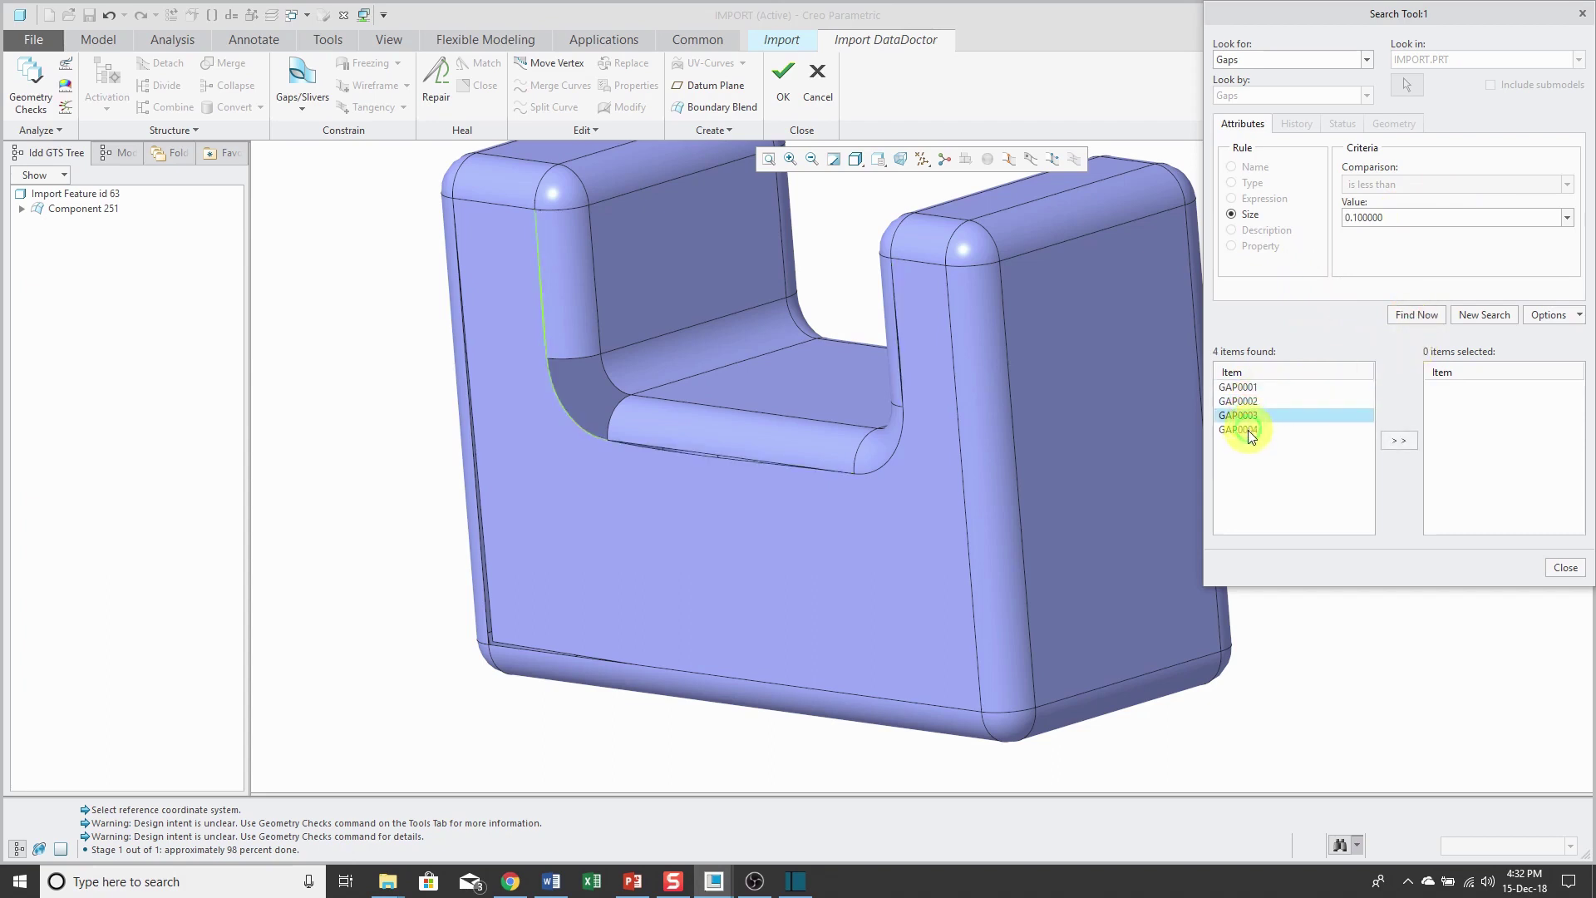
{"action": "left_click", "coordinate": [1247, 430]}
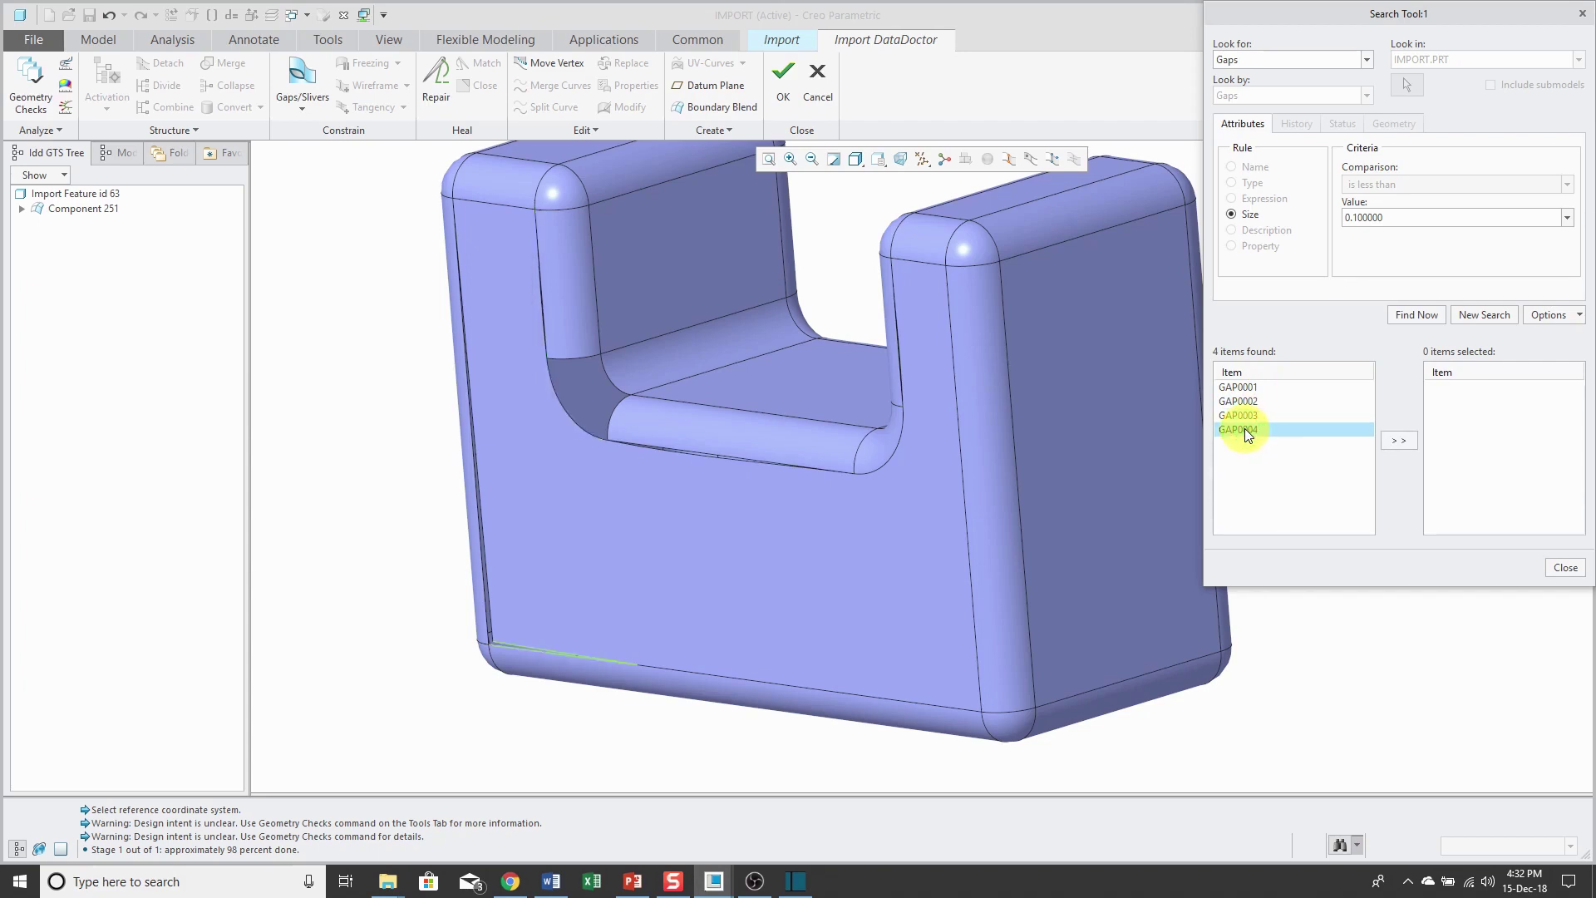
{"action": "left_click", "coordinate": [1253, 387]}
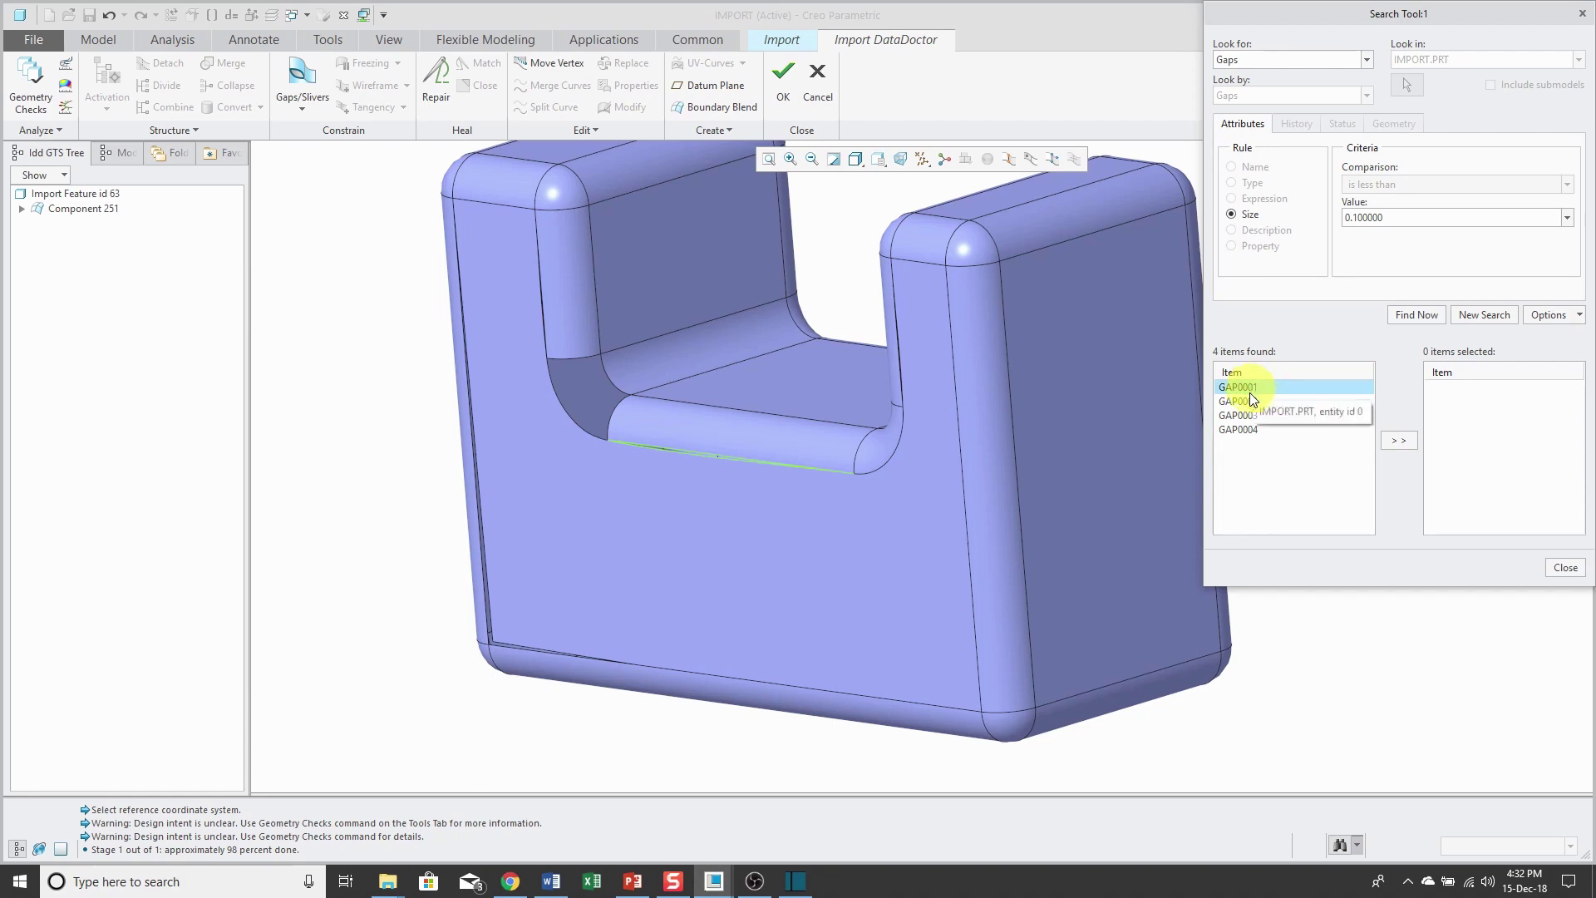
Move GAP0002 and GAP0001 to the selected list and close the Search Tool.
{"action": "left_click", "coordinate": [1249, 400]}
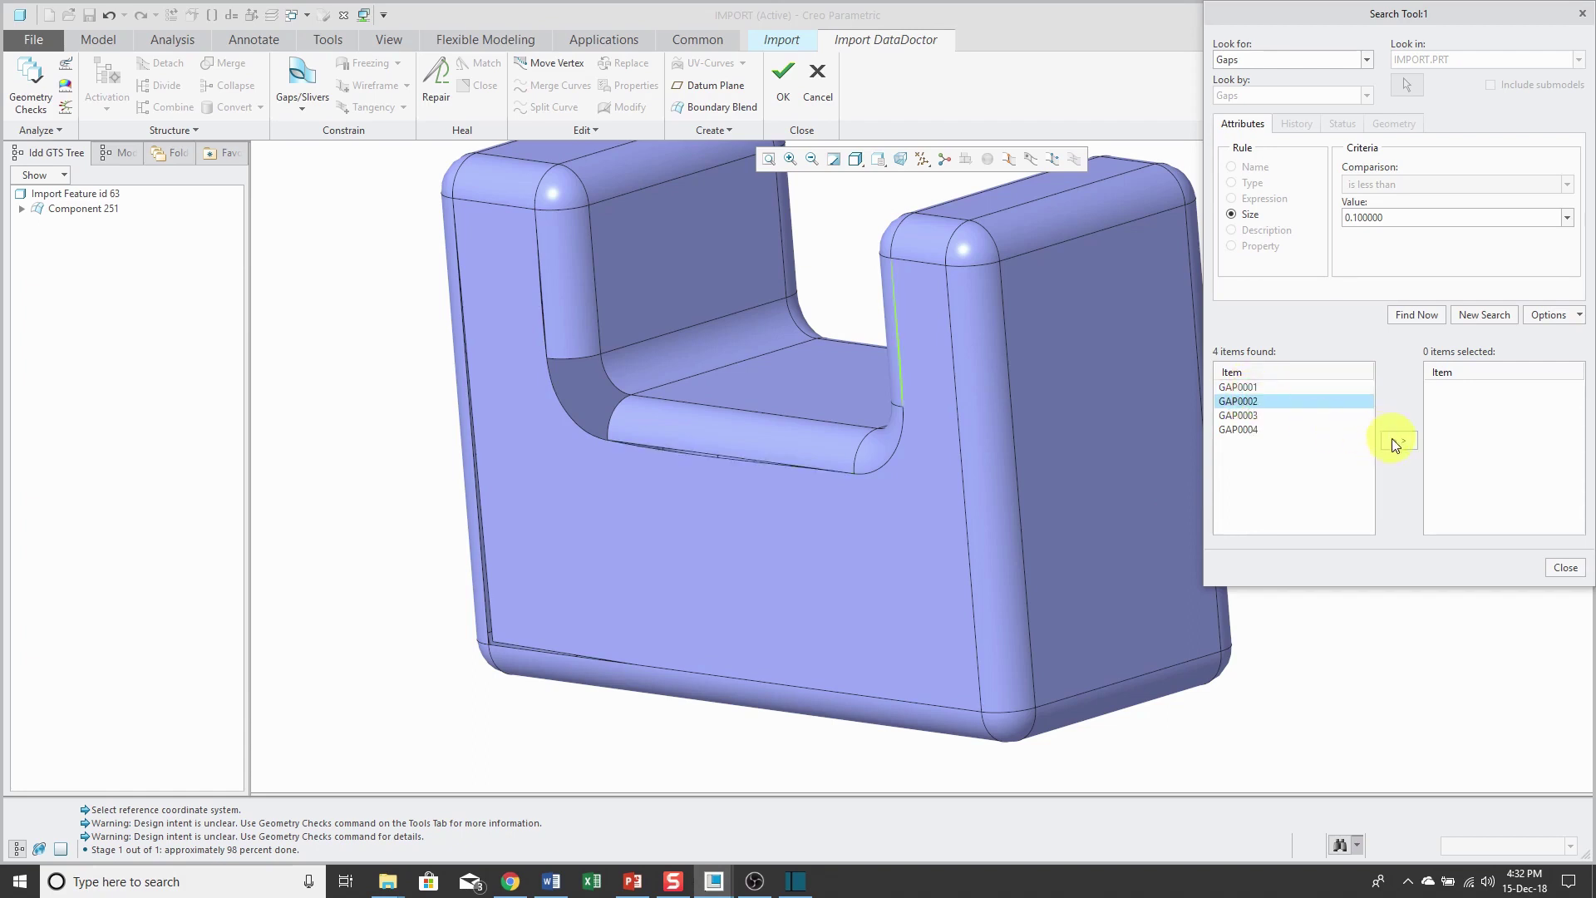
{"action": "left_click", "coordinate": [1400, 444]}
{"action": "left_click", "coordinate": [1250, 415]}
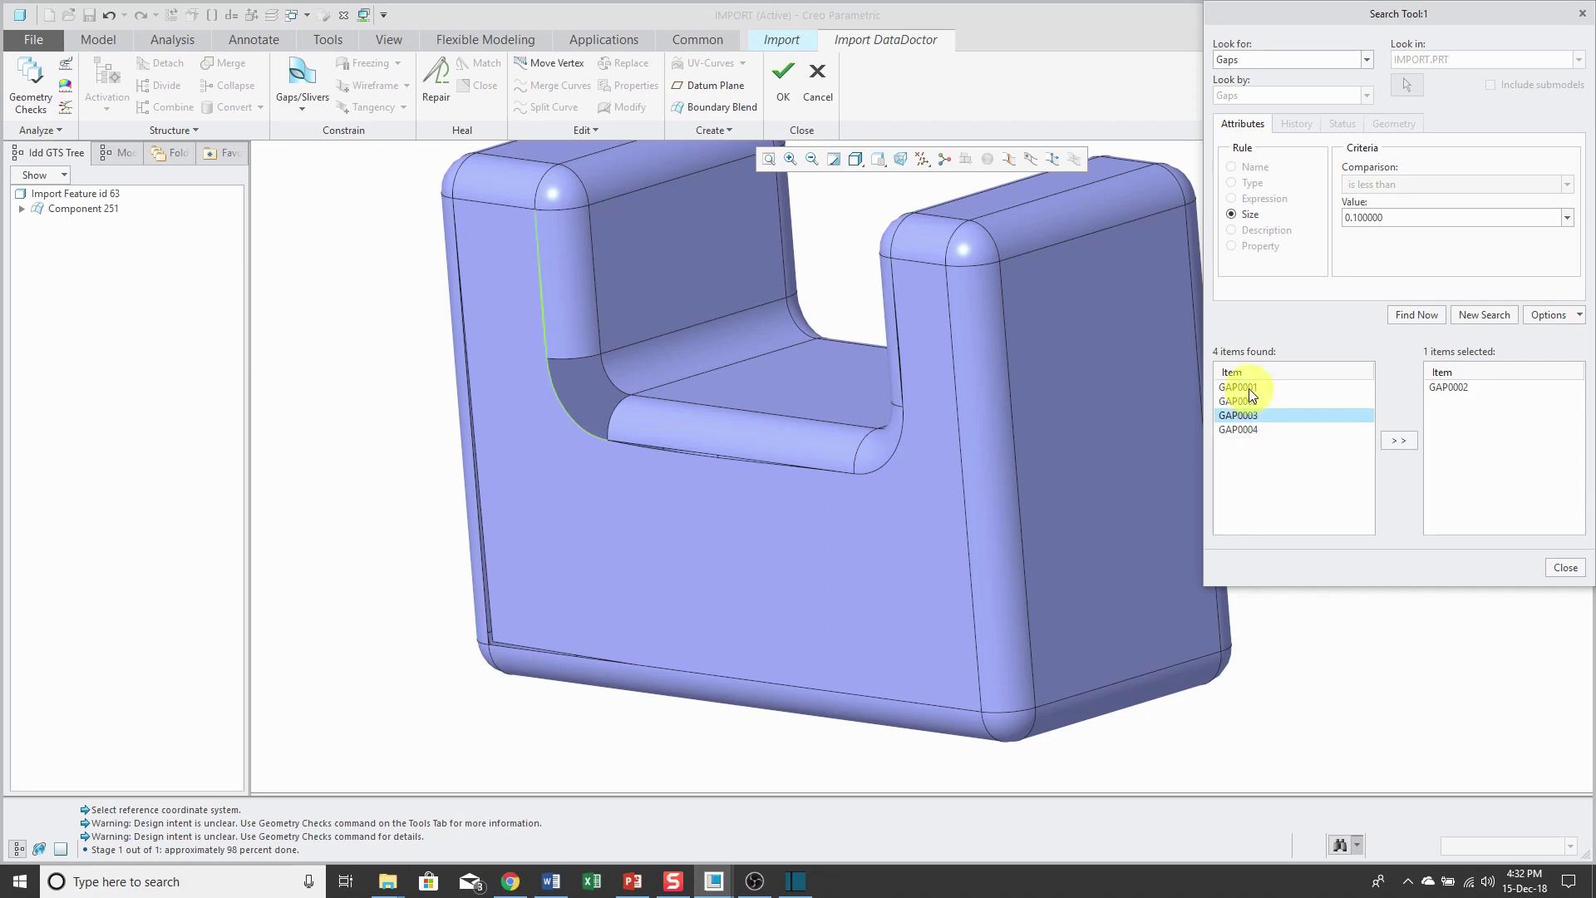
{"action": "left_click", "coordinate": [1239, 387]}
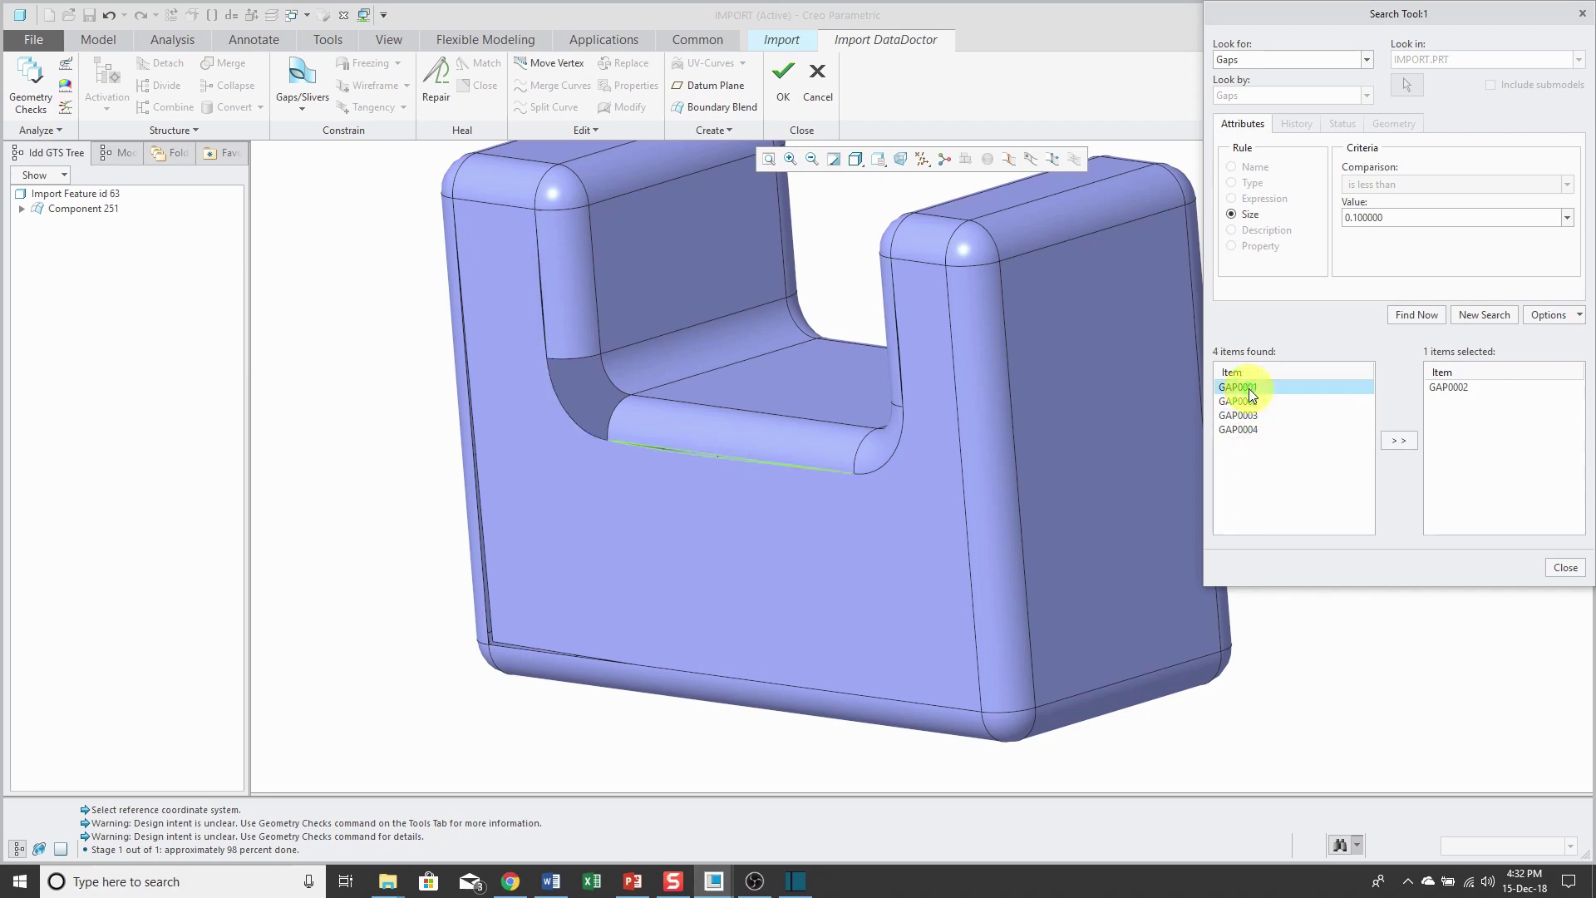
{"action": "left_click", "coordinate": [1400, 443]}
{"action": "left_click", "coordinate": [1567, 569]}
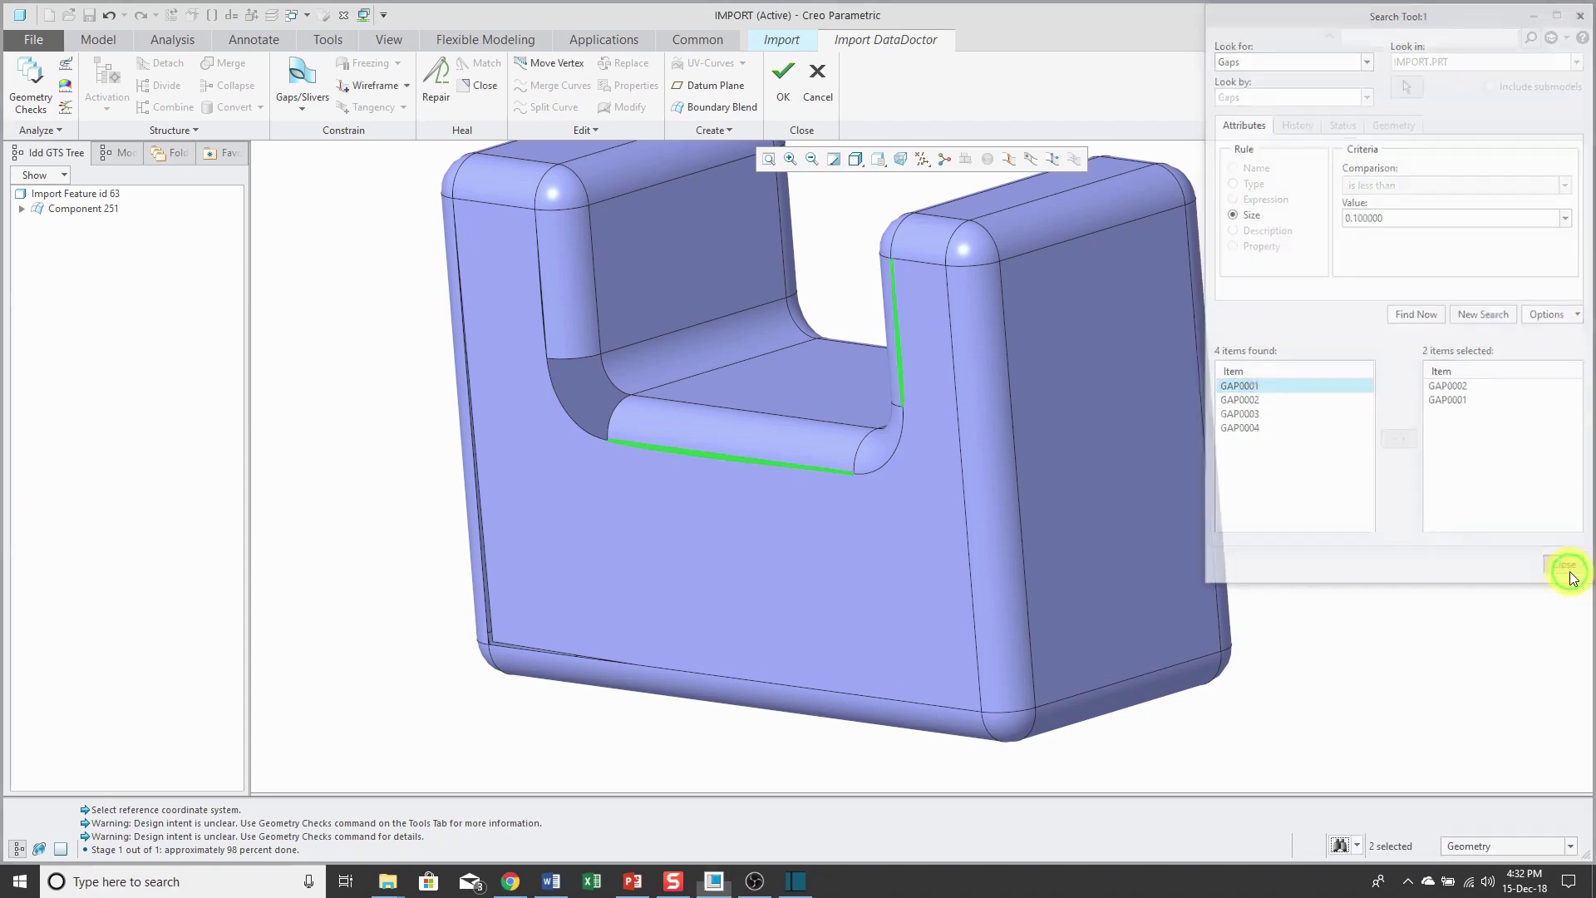
Add GAP0001 and GAP0002 to the wireframe and apply a Repair, Repair Tangency off.
{"action": "left_click", "coordinate": [366, 87]}
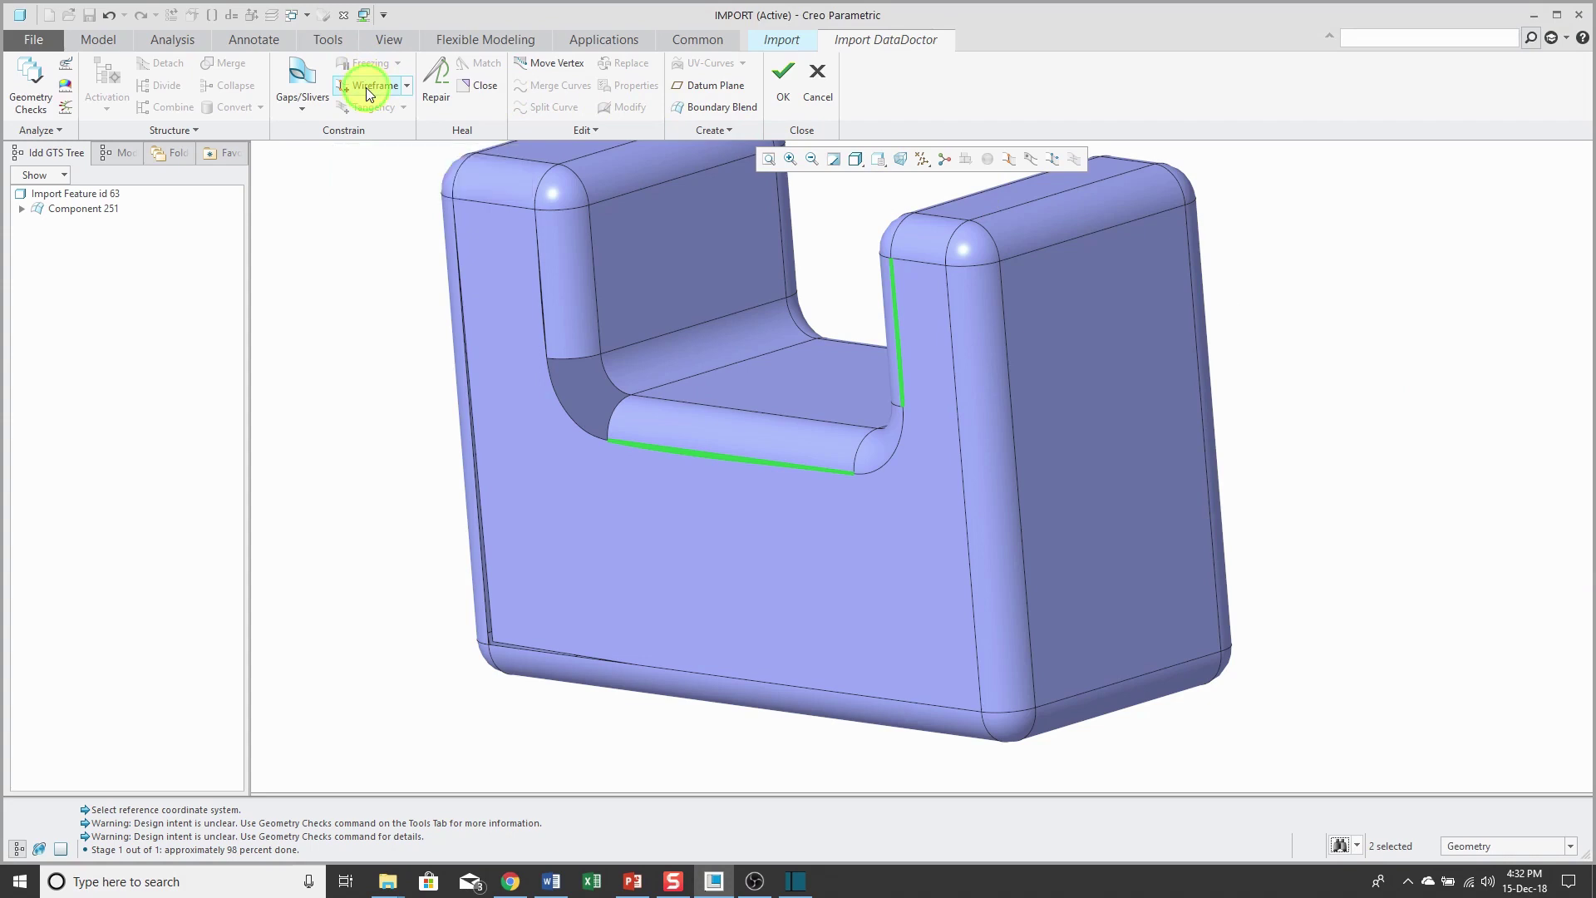
{"action": "left_click", "coordinate": [436, 80]}
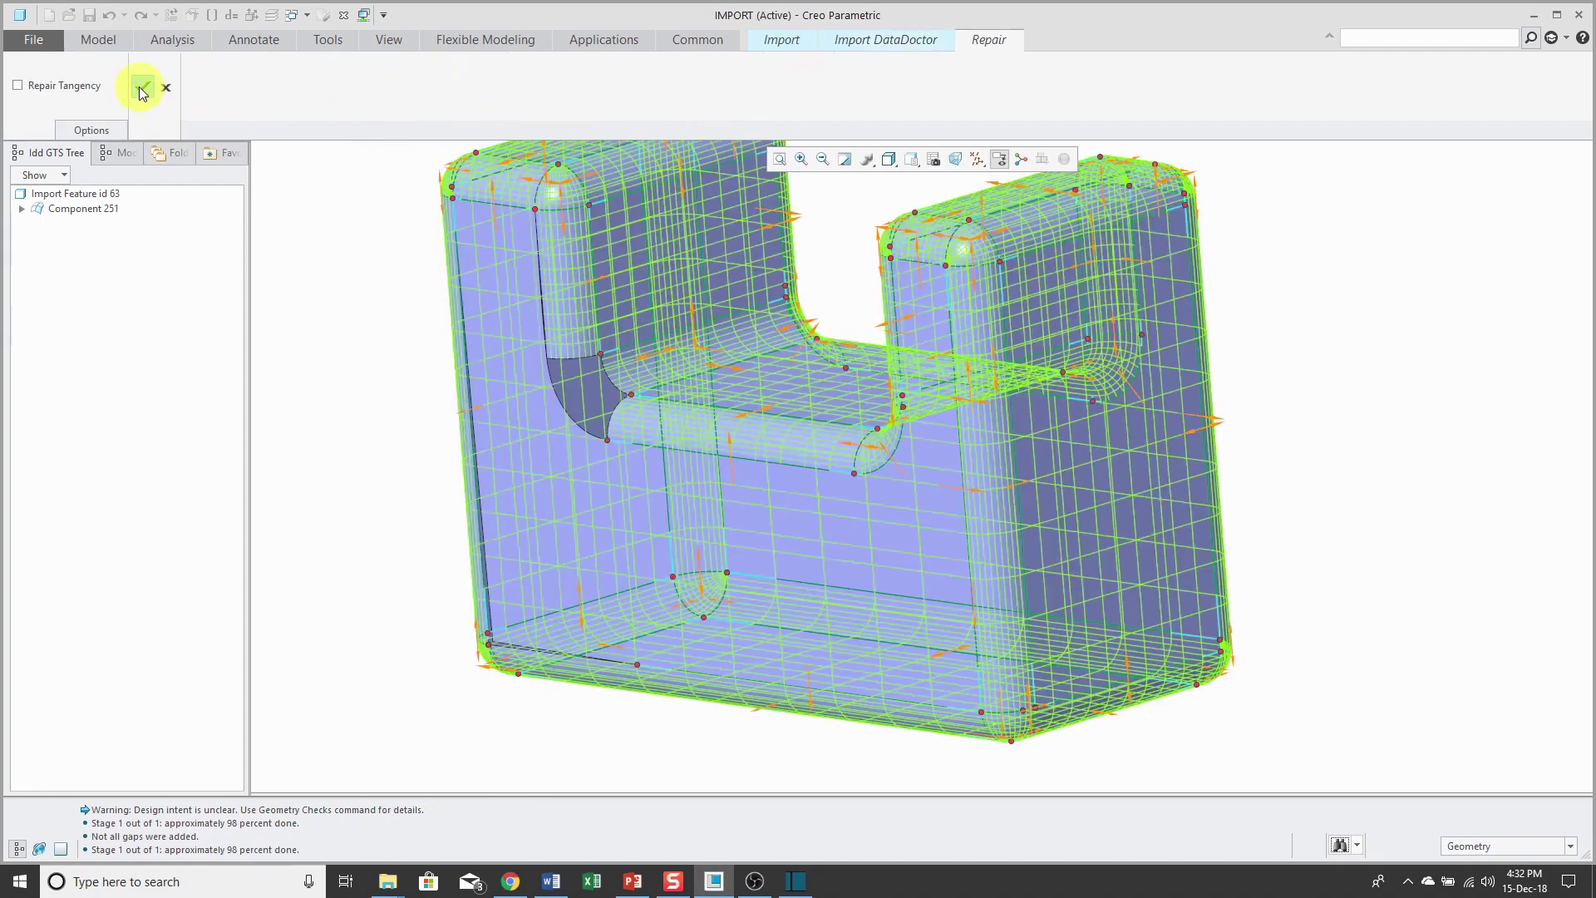
{"action": "left_click", "coordinate": [143, 87]}
{"action": "scroll", "coordinate": [672, 465], "scroll_direction": "up", "scroll_amount": 5}
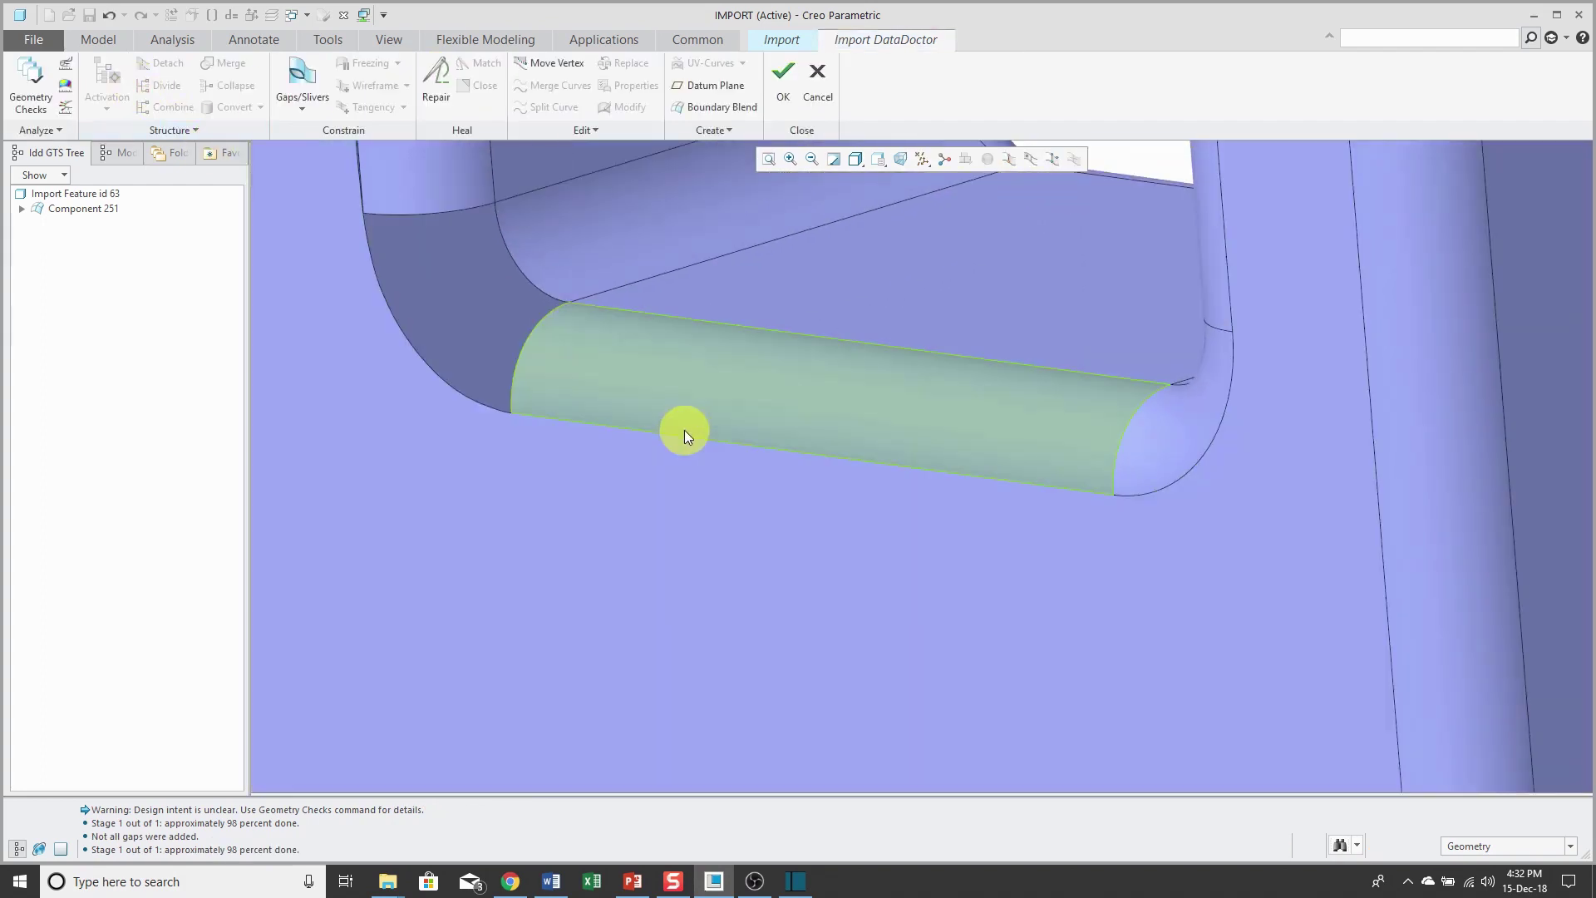
{"action": "scroll", "coordinate": [735, 440], "scroll_direction": "down", "scroll_amount": 5}
{"action": "key", "text": "ctrl+d"}
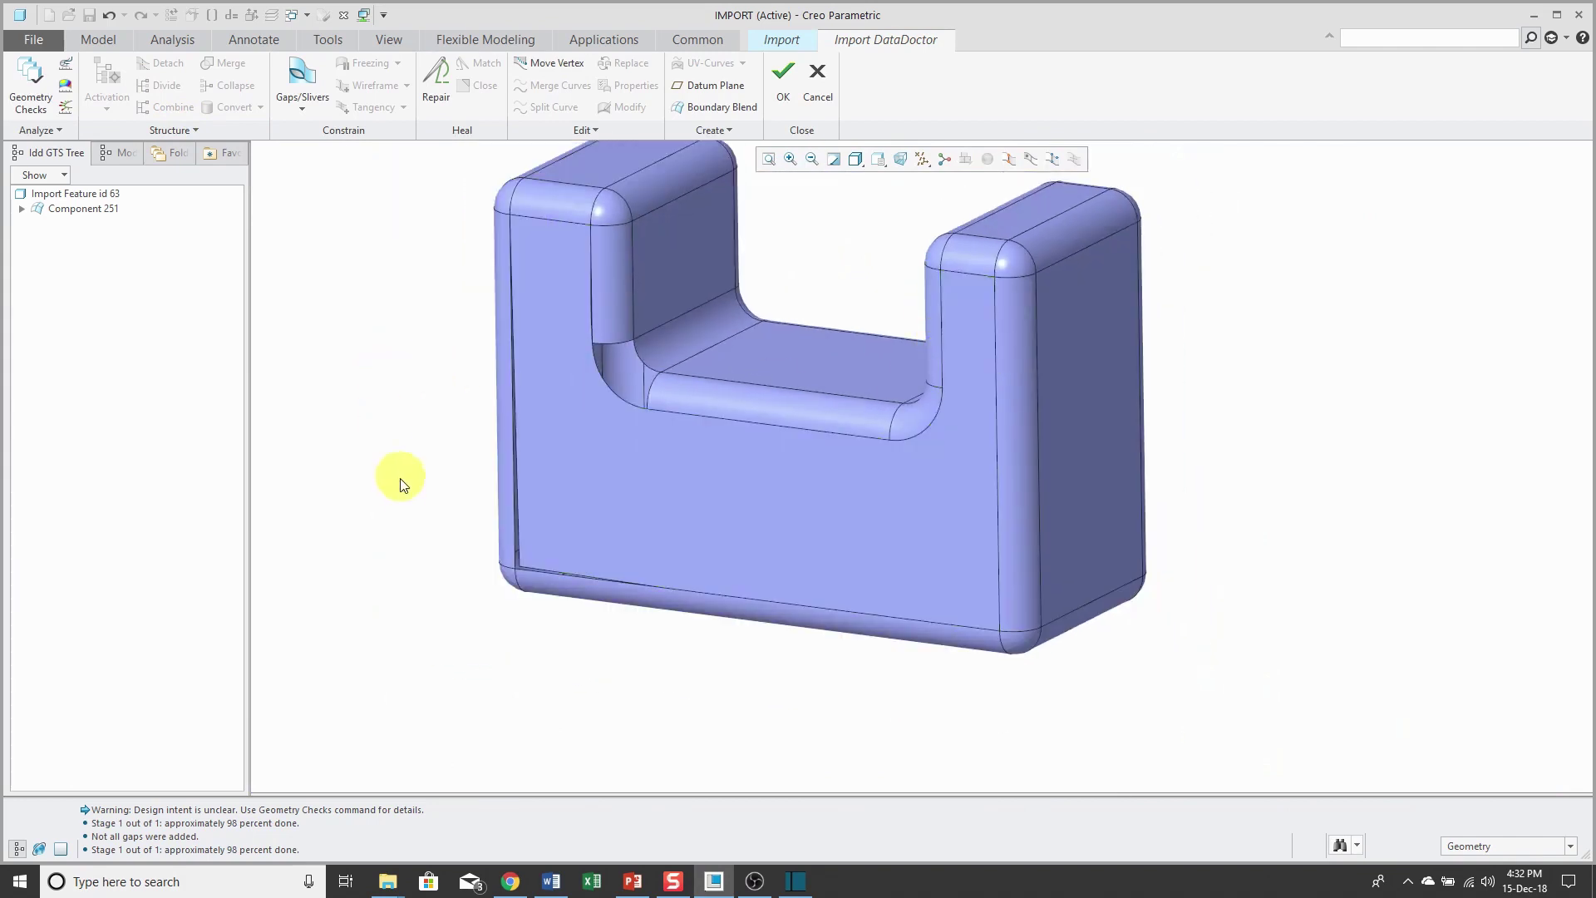
{"action": "scroll", "coordinate": [594, 283], "scroll_direction": "up", "scroll_amount": 3}
{"action": "scroll", "coordinate": [594, 280], "scroll_direction": "up", "scroll_amount": 3}
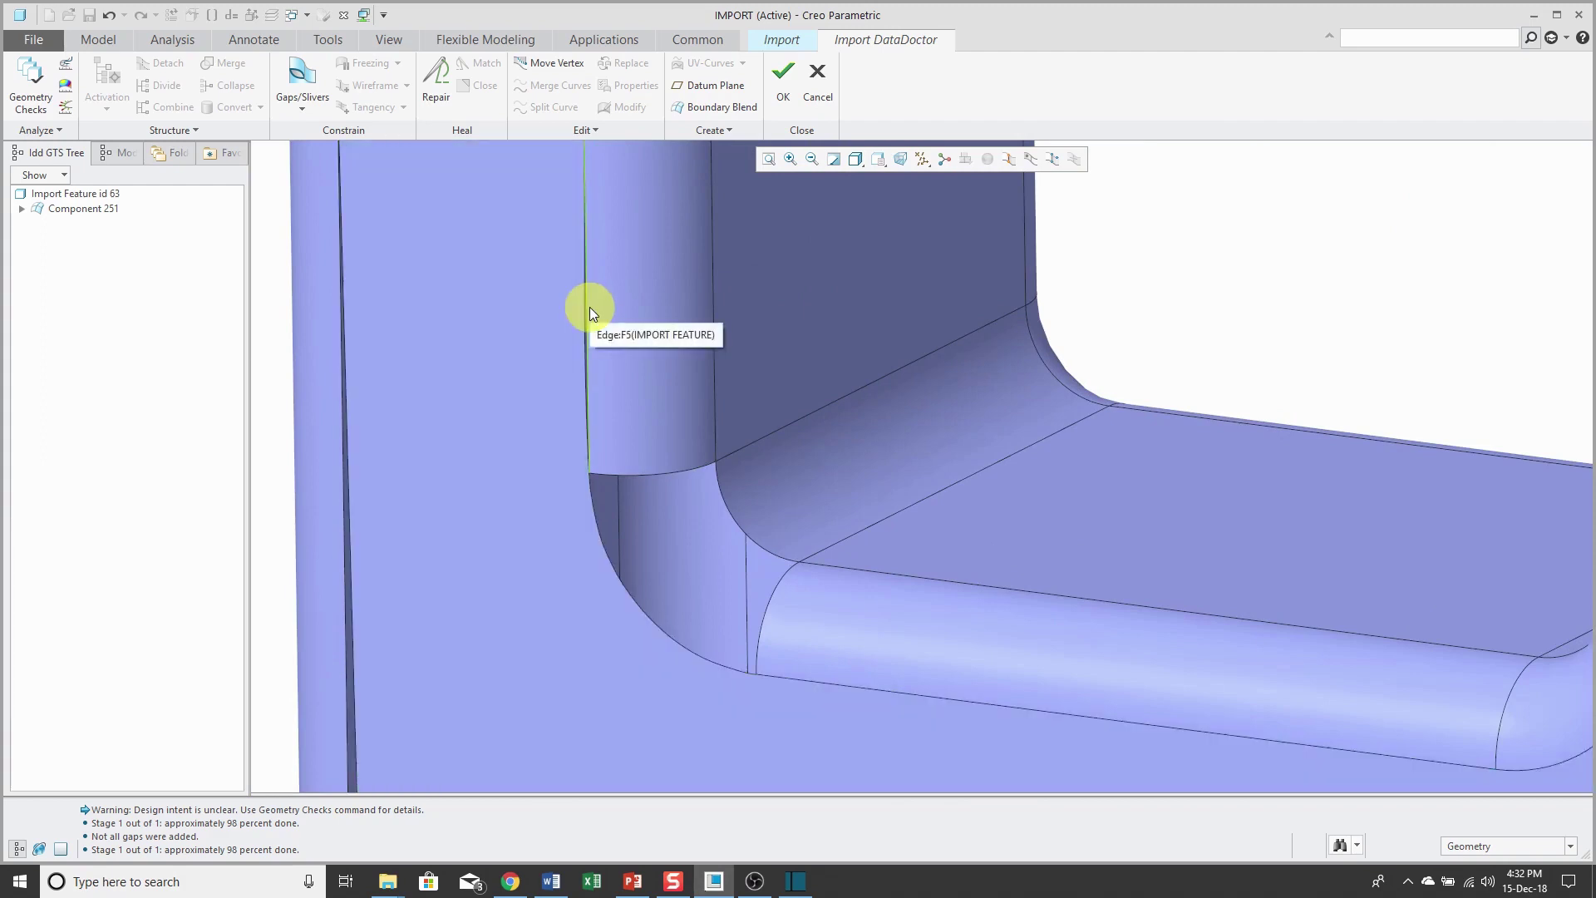
Define a gap with edge 227 as Side 1 and edge 88 as Side 2.
{"action": "left_click", "coordinate": [303, 87]}
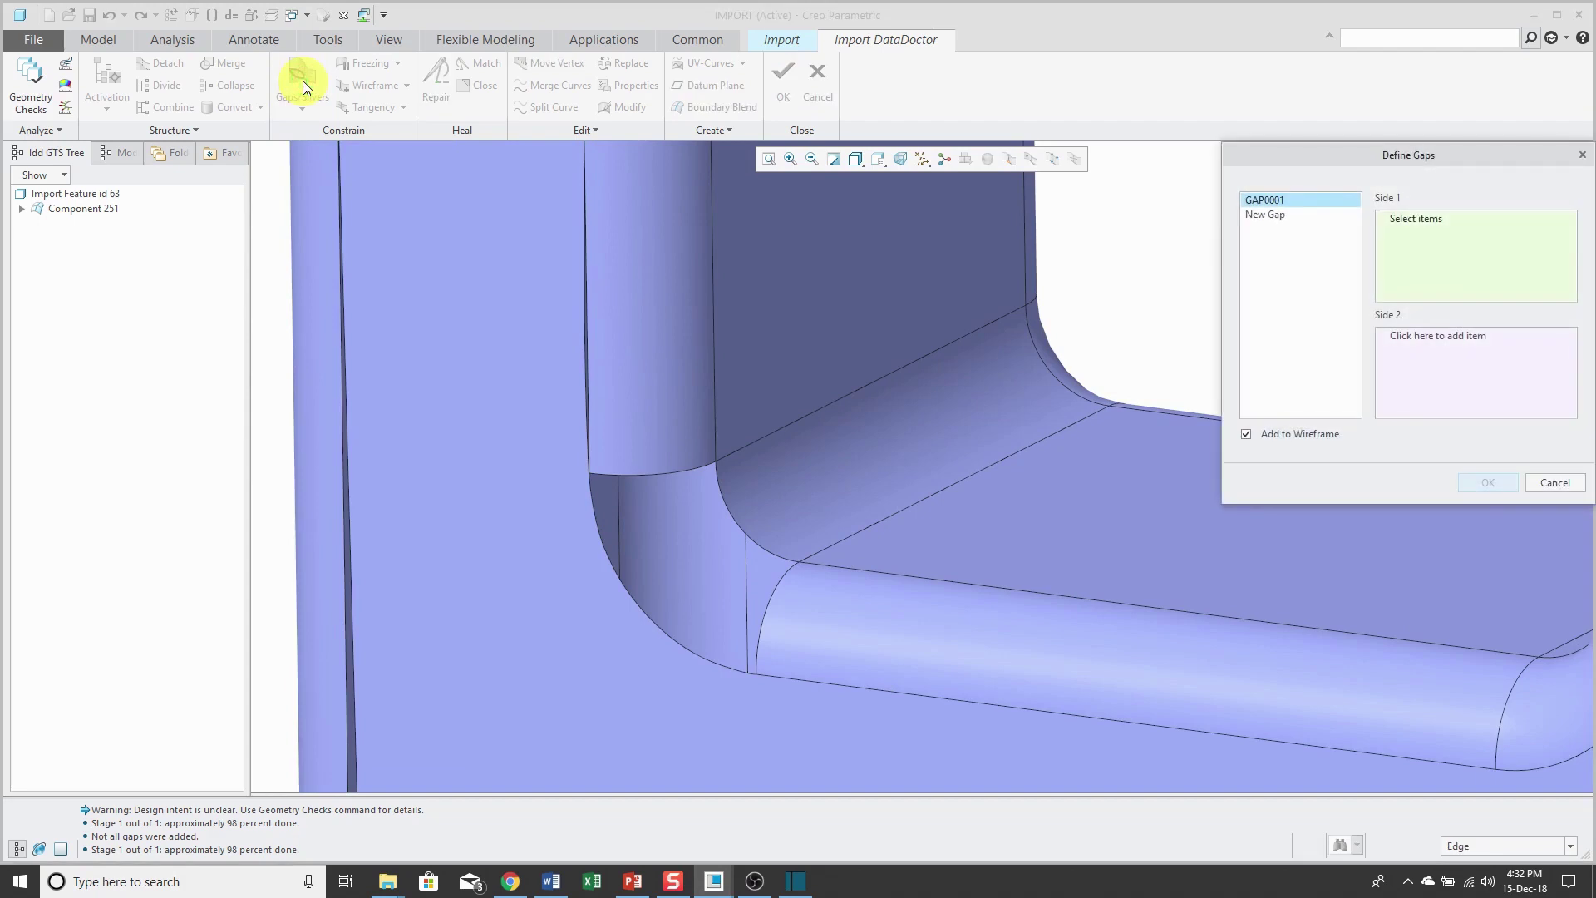
{"action": "left_click", "coordinate": [584, 357]}
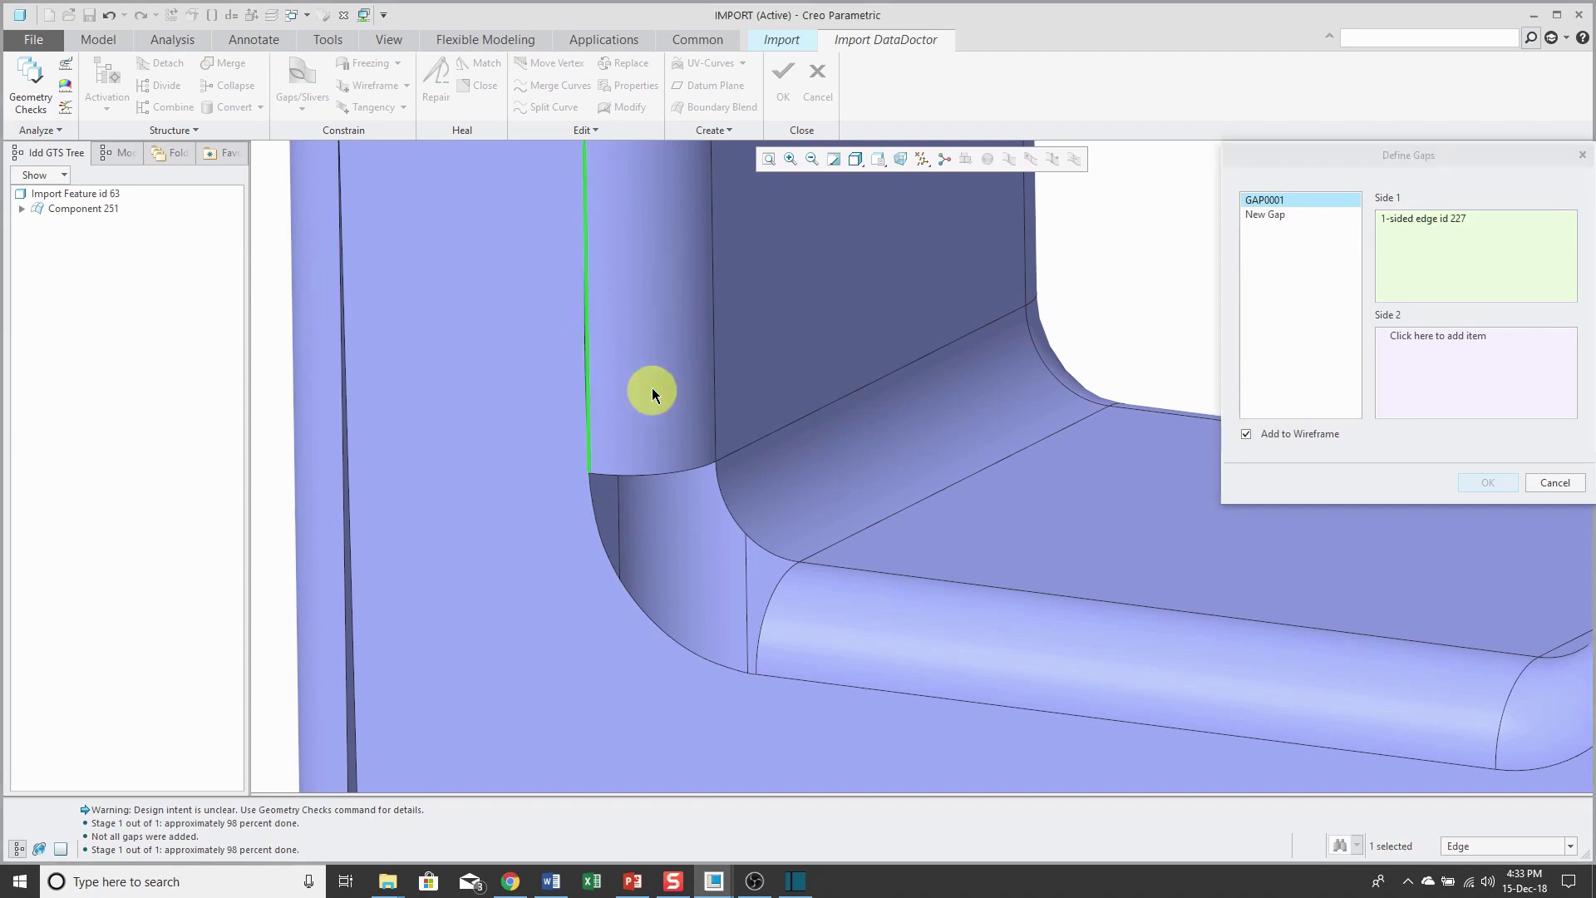
{"action": "scroll", "coordinate": [550, 336], "scroll_direction": "up", "scroll_amount": 3}
{"action": "right_click", "coordinate": [550, 333]}
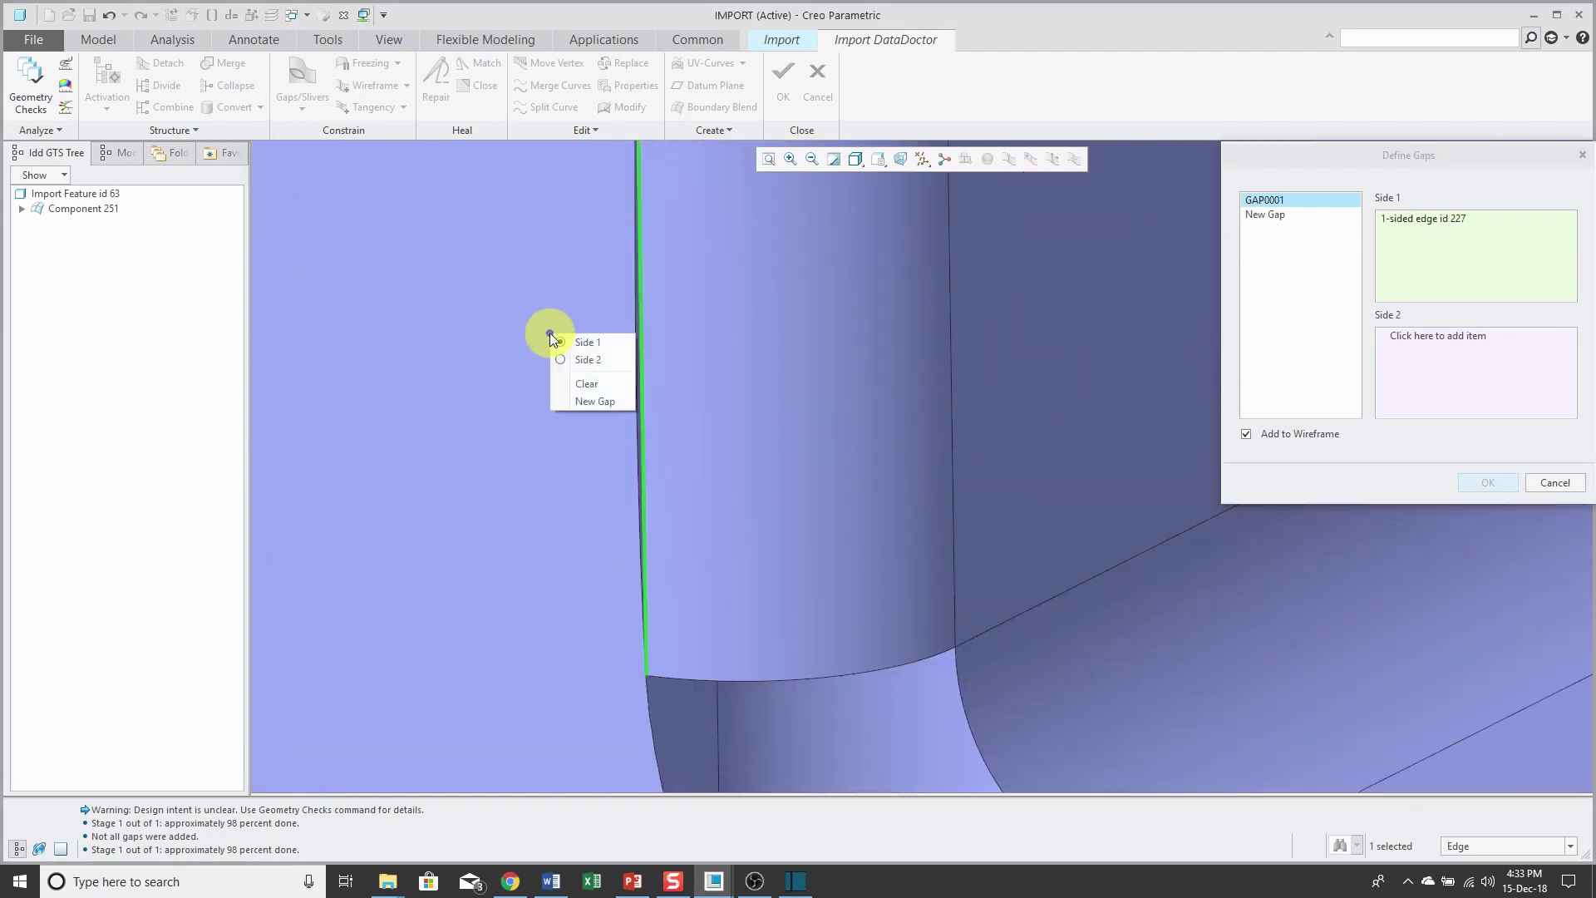
{"action": "left_click", "coordinate": [589, 360]}
{"action": "left_click", "coordinate": [631, 375]}
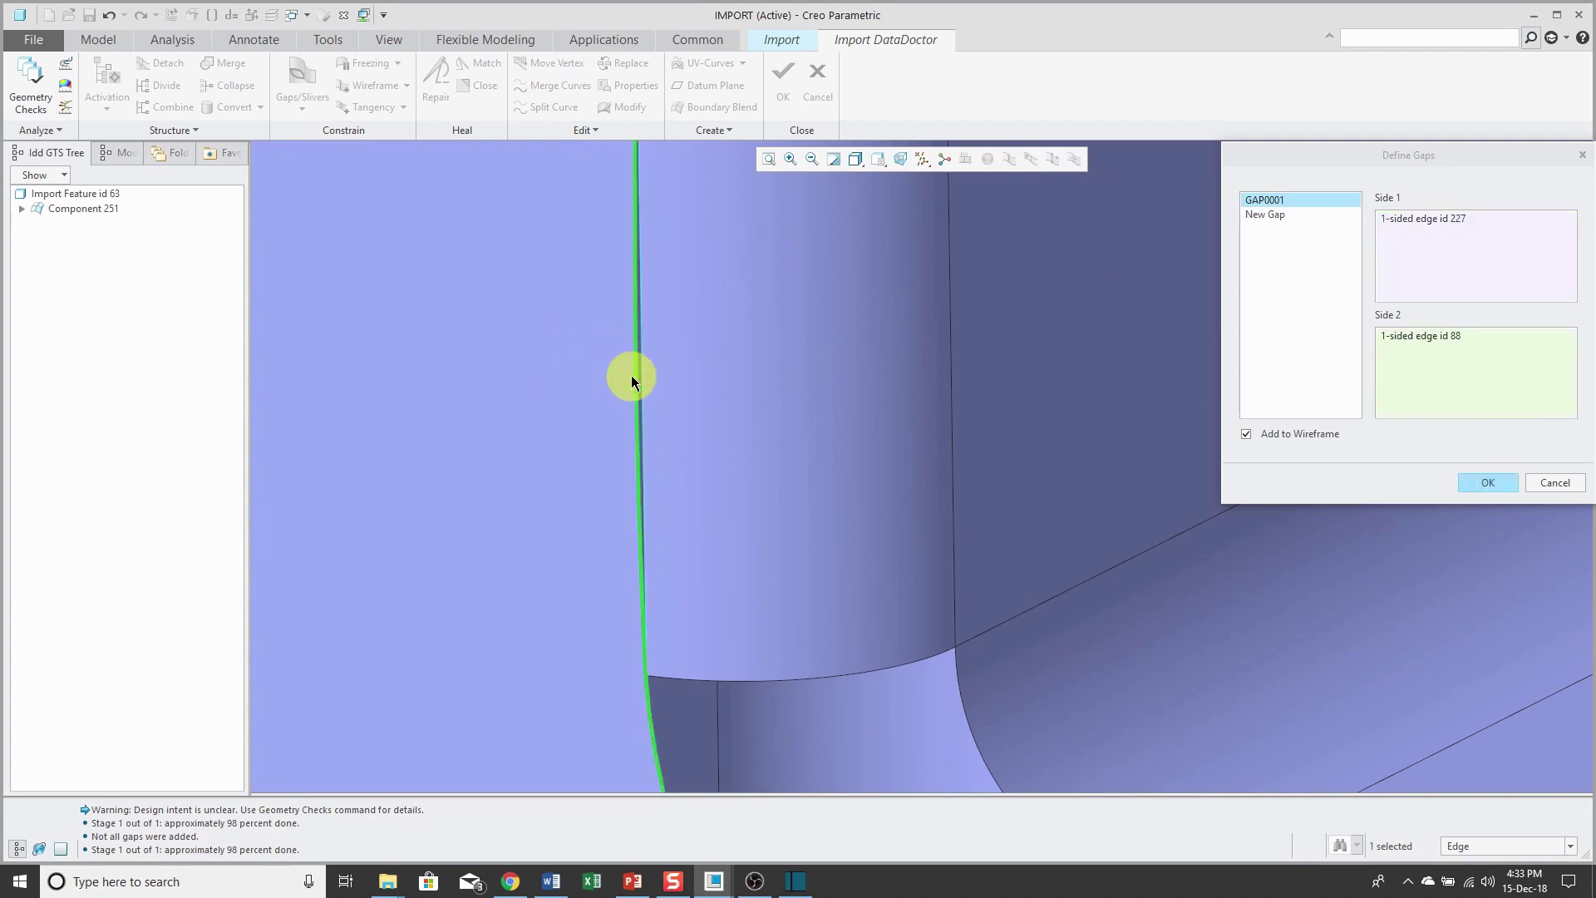
{"action": "left_click", "coordinate": [1478, 483]}
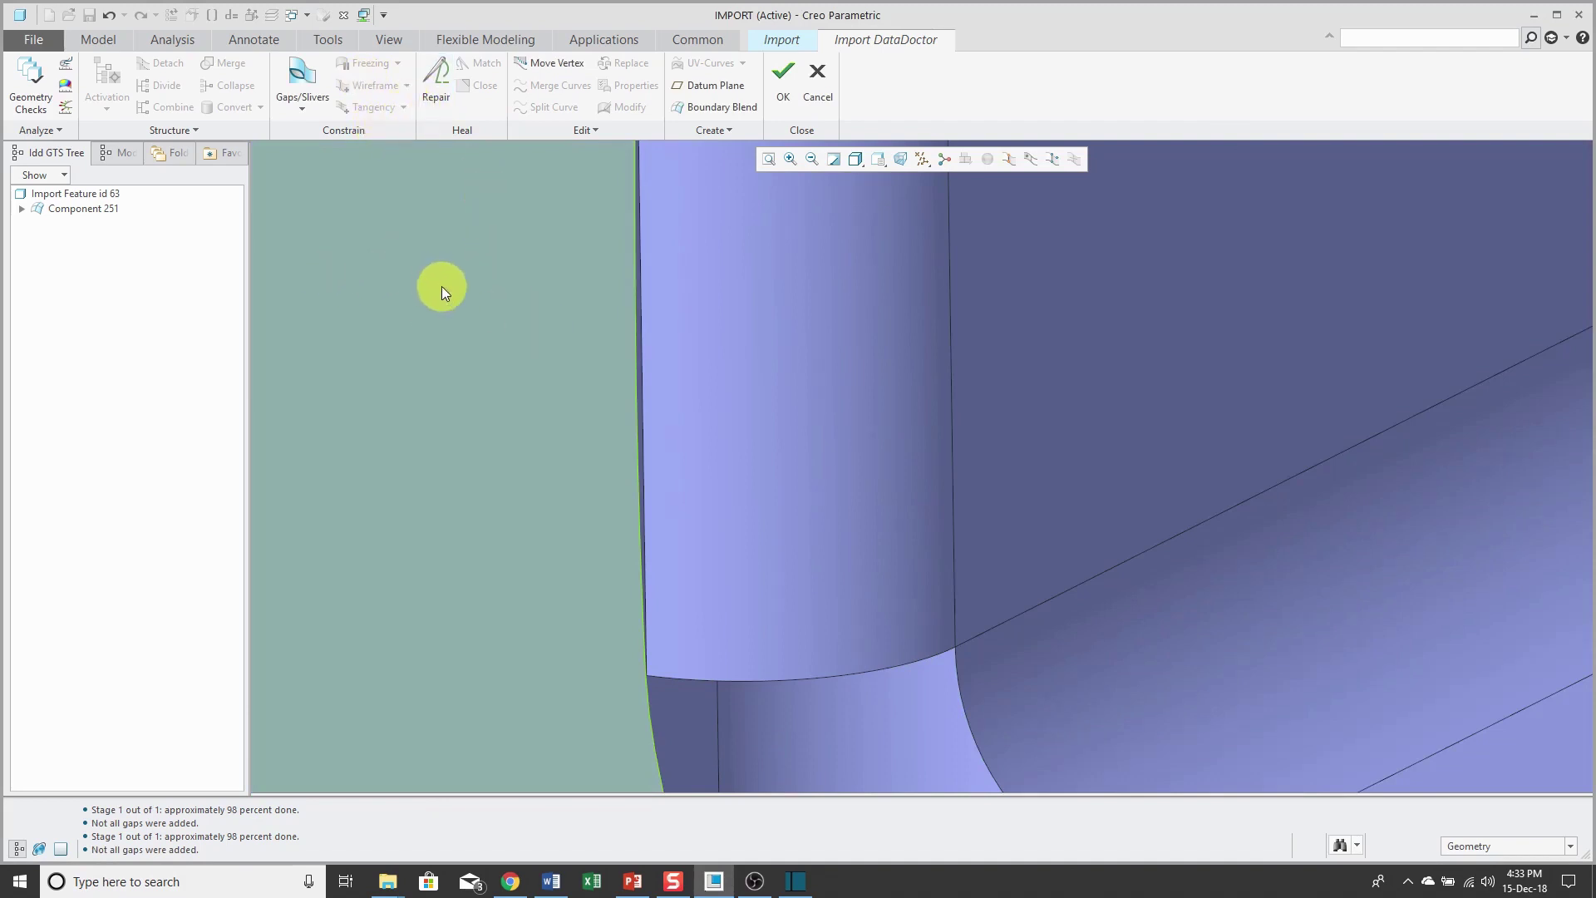
Apply another Repair pass, then orbit and zoom to the part's lower-left corner.
{"action": "scroll", "coordinate": [441, 286], "scroll_direction": "up", "scroll_amount": 3}
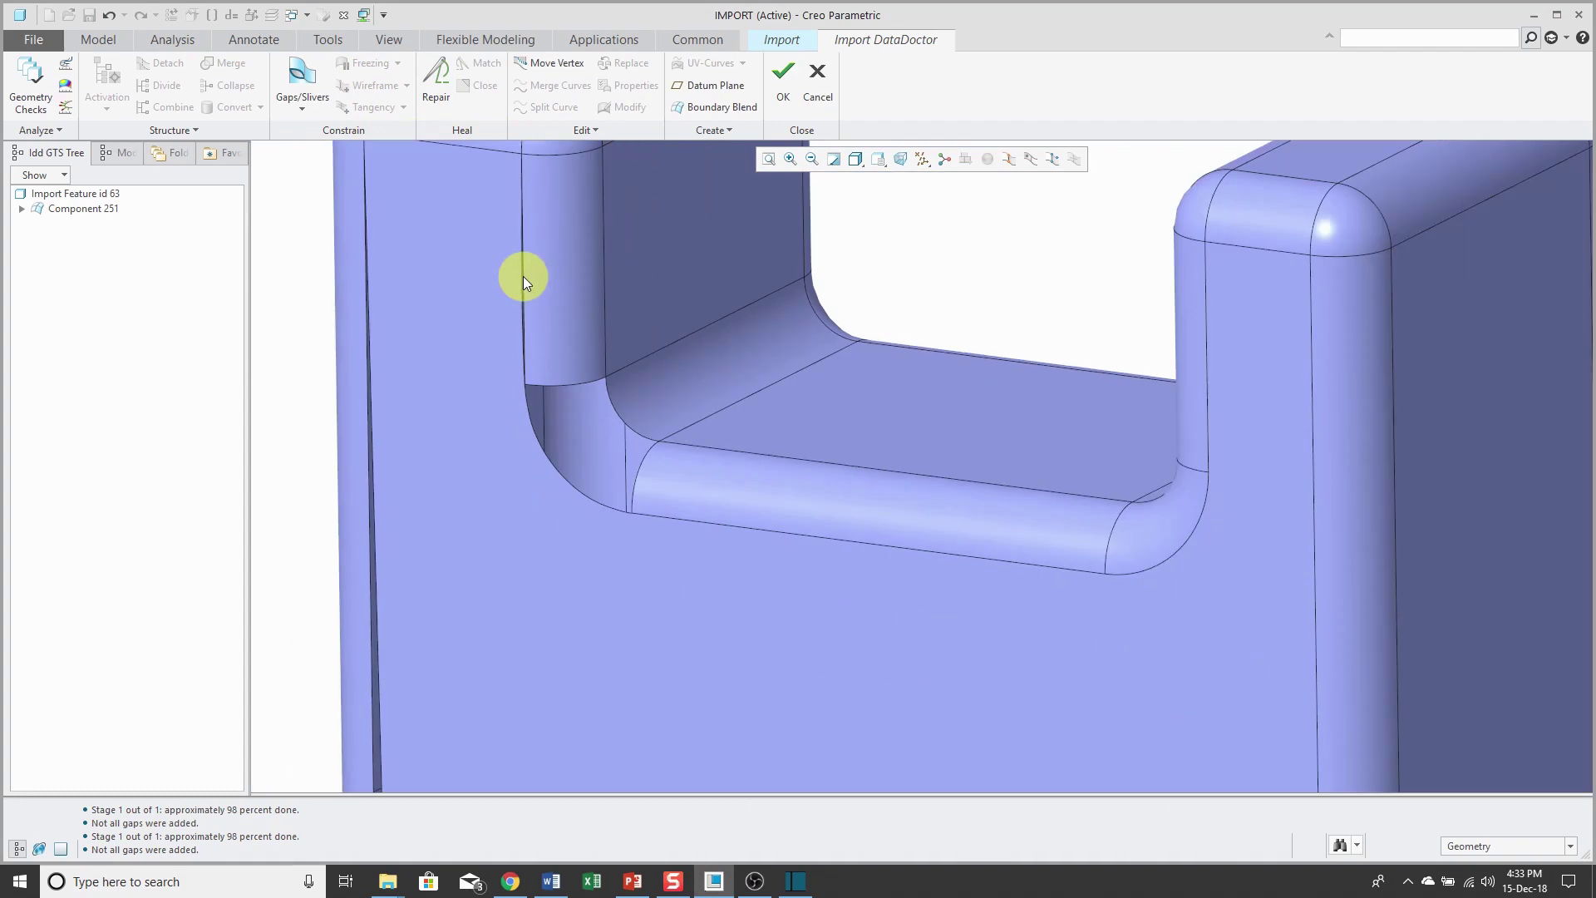
{"action": "left_click", "coordinate": [449, 87]}
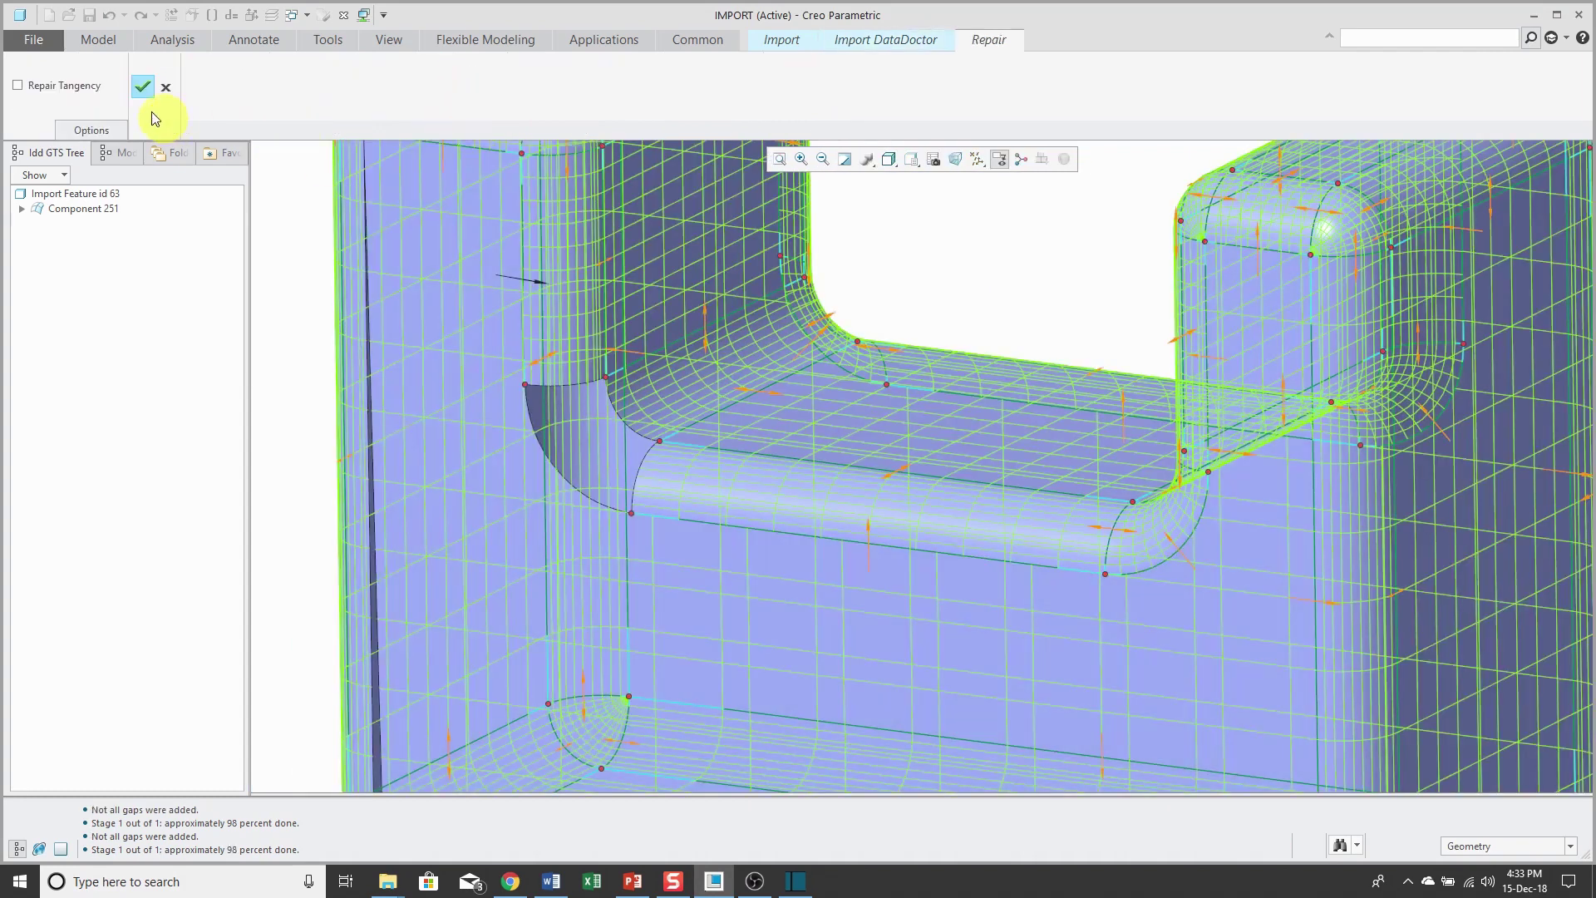
{"action": "left_click", "coordinate": [141, 88]}
{"action": "scroll", "coordinate": [512, 322], "scroll_direction": "down", "scroll_amount": 5}
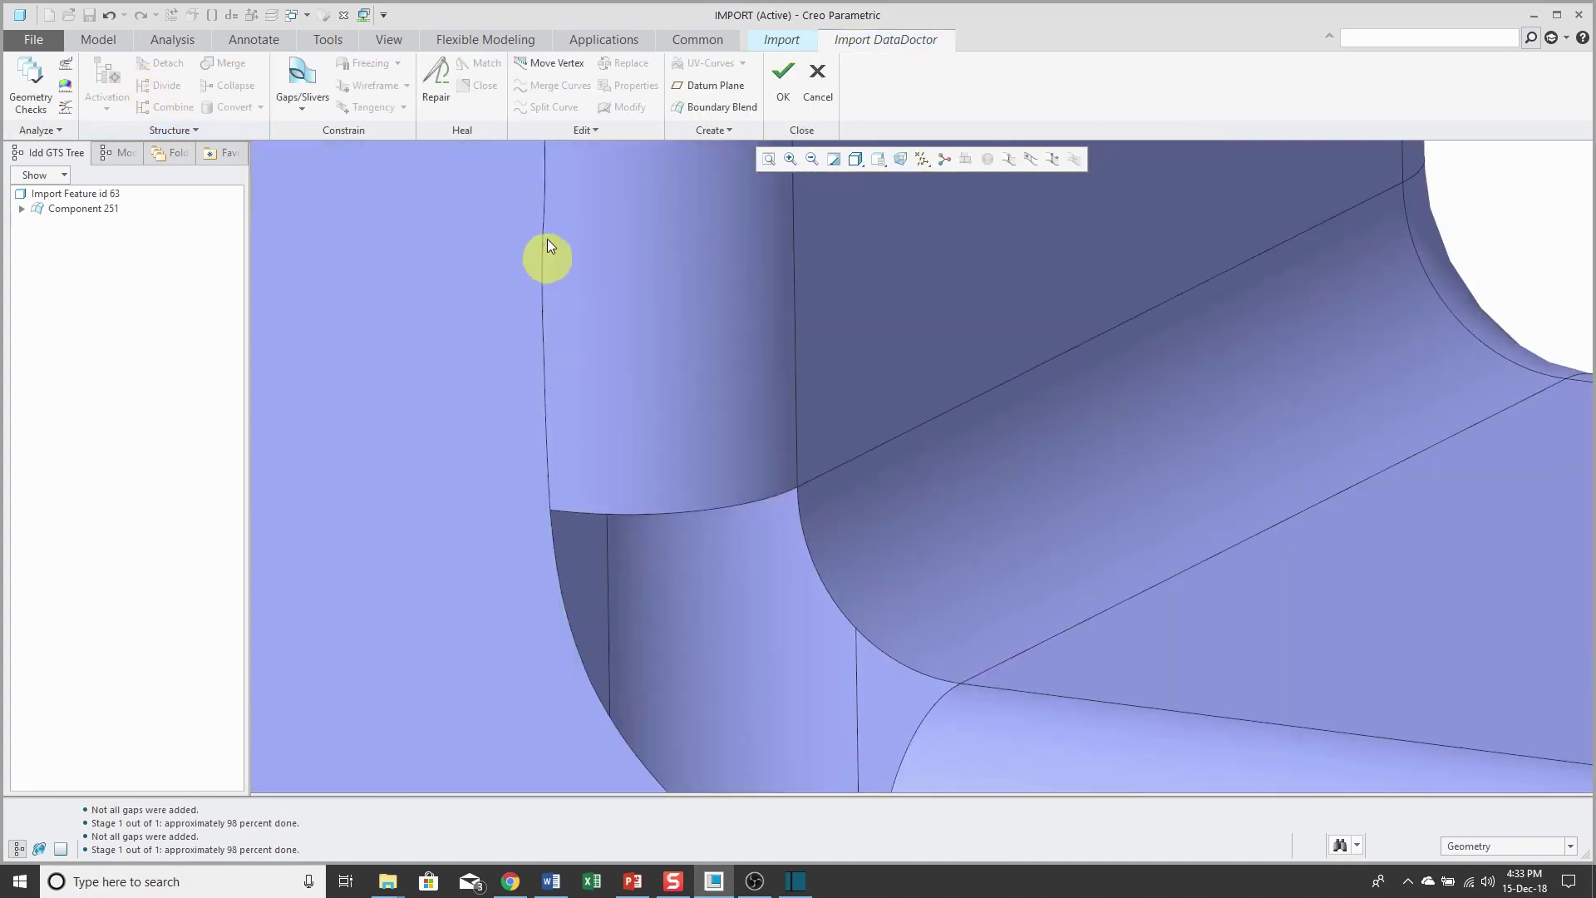
{"action": "scroll", "coordinate": [592, 387], "scroll_direction": "up", "scroll_amount": 4}
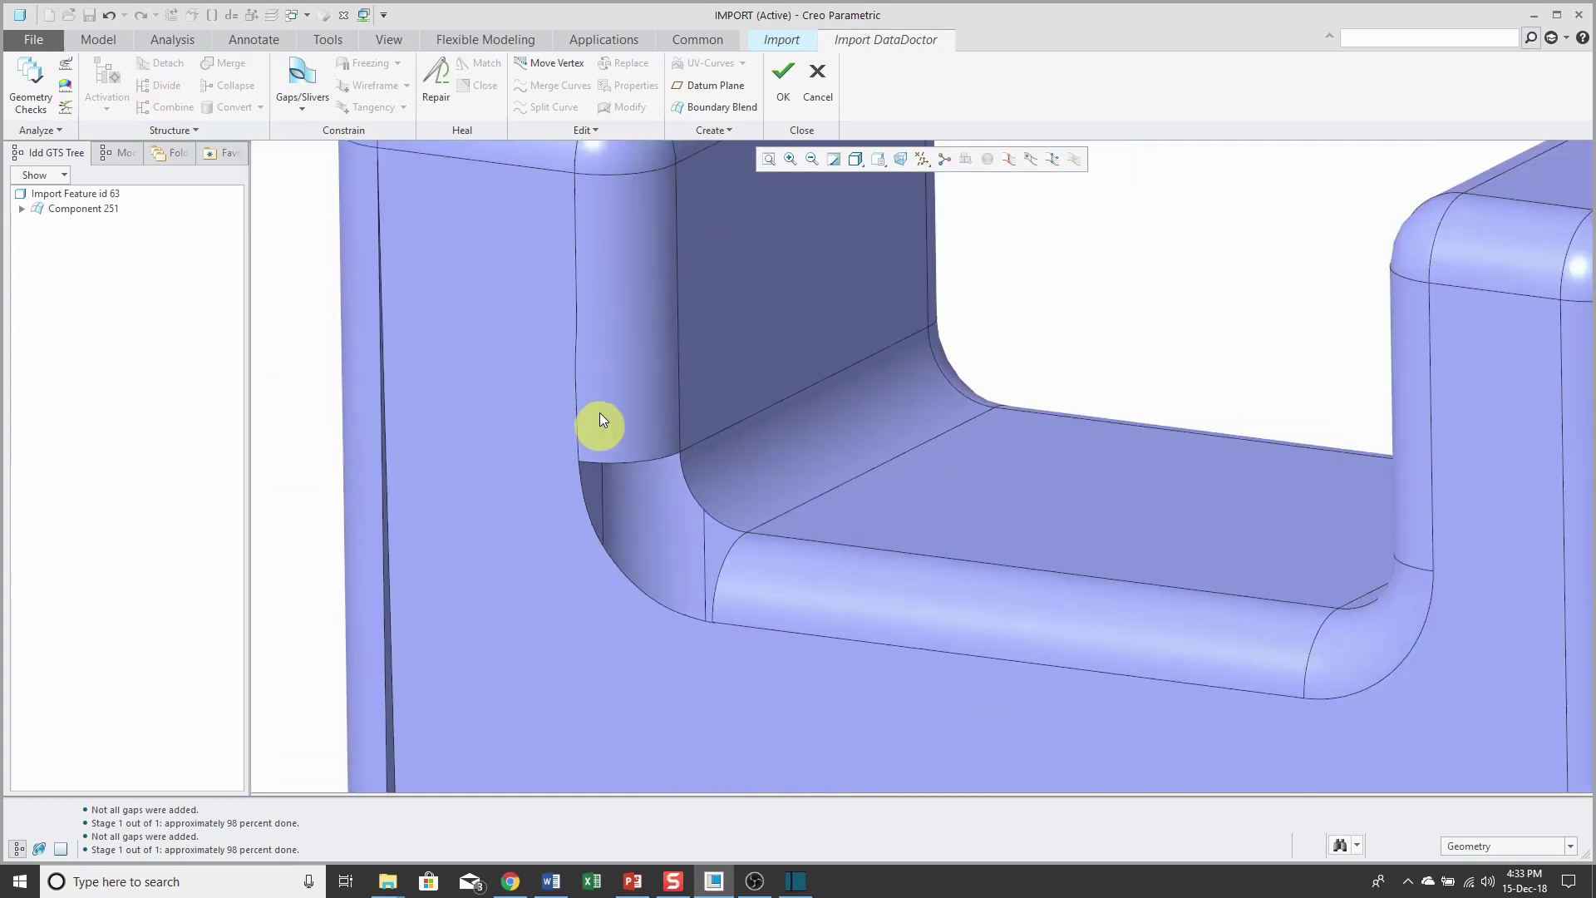
{"action": "middle_click_drag", "start_coordinate": [591, 359], "coordinate": [626, 264]}
{"action": "scroll", "coordinate": [626, 265], "scroll_direction": "up", "scroll_amount": 3}
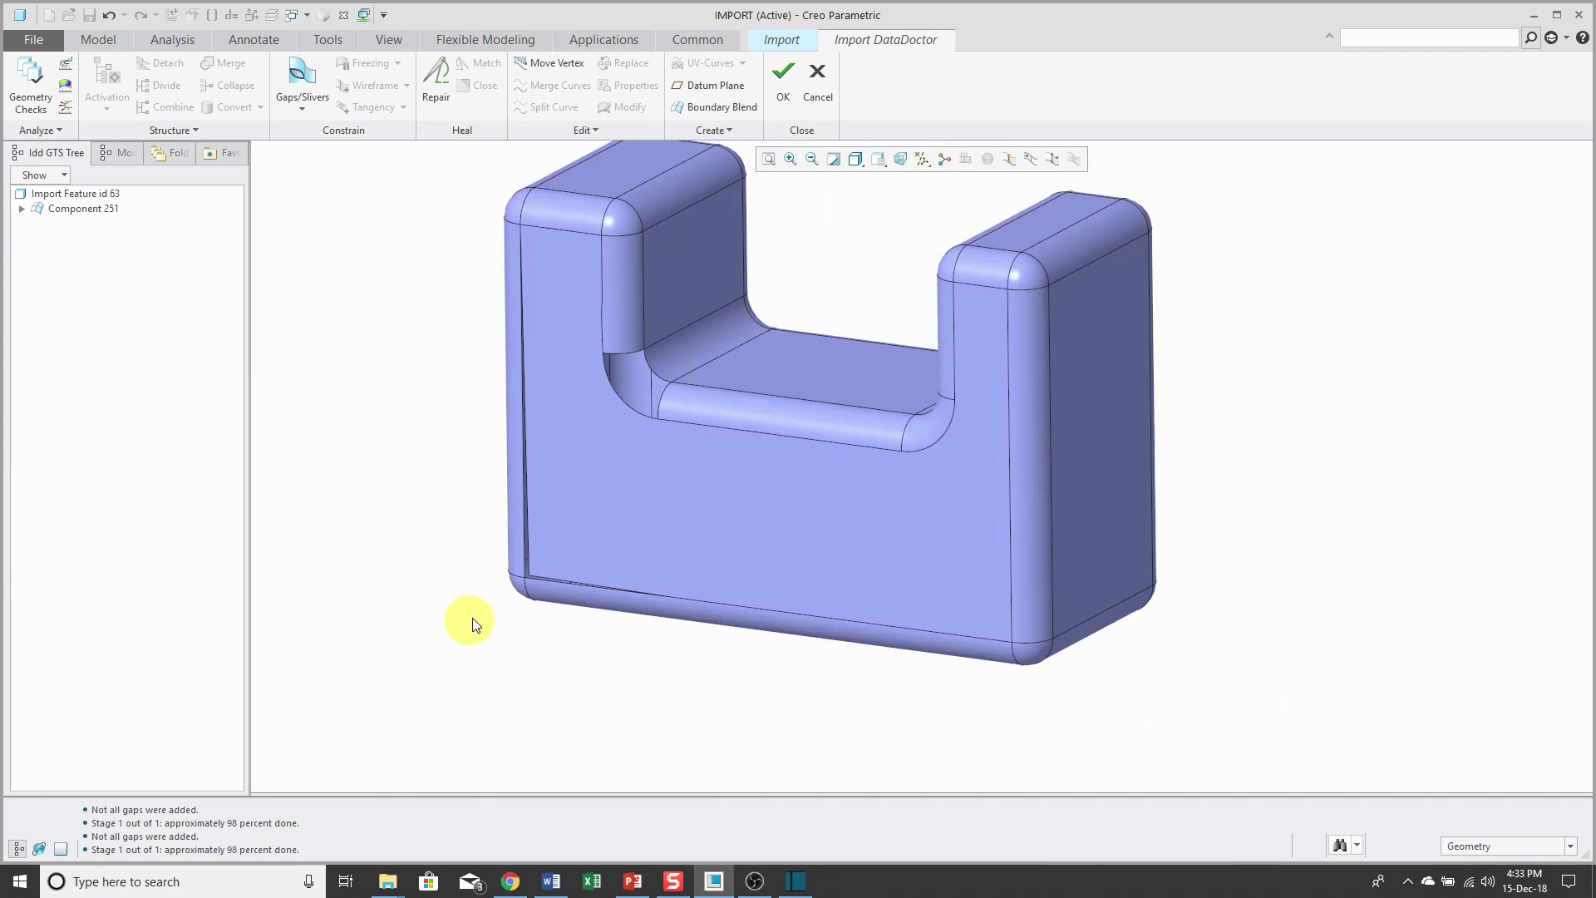
{"action": "scroll", "coordinate": [571, 520], "scroll_direction": "down", "scroll_amount": 6}
{"action": "scroll", "coordinate": [497, 623], "scroll_direction": "down", "scroll_amount": 2}
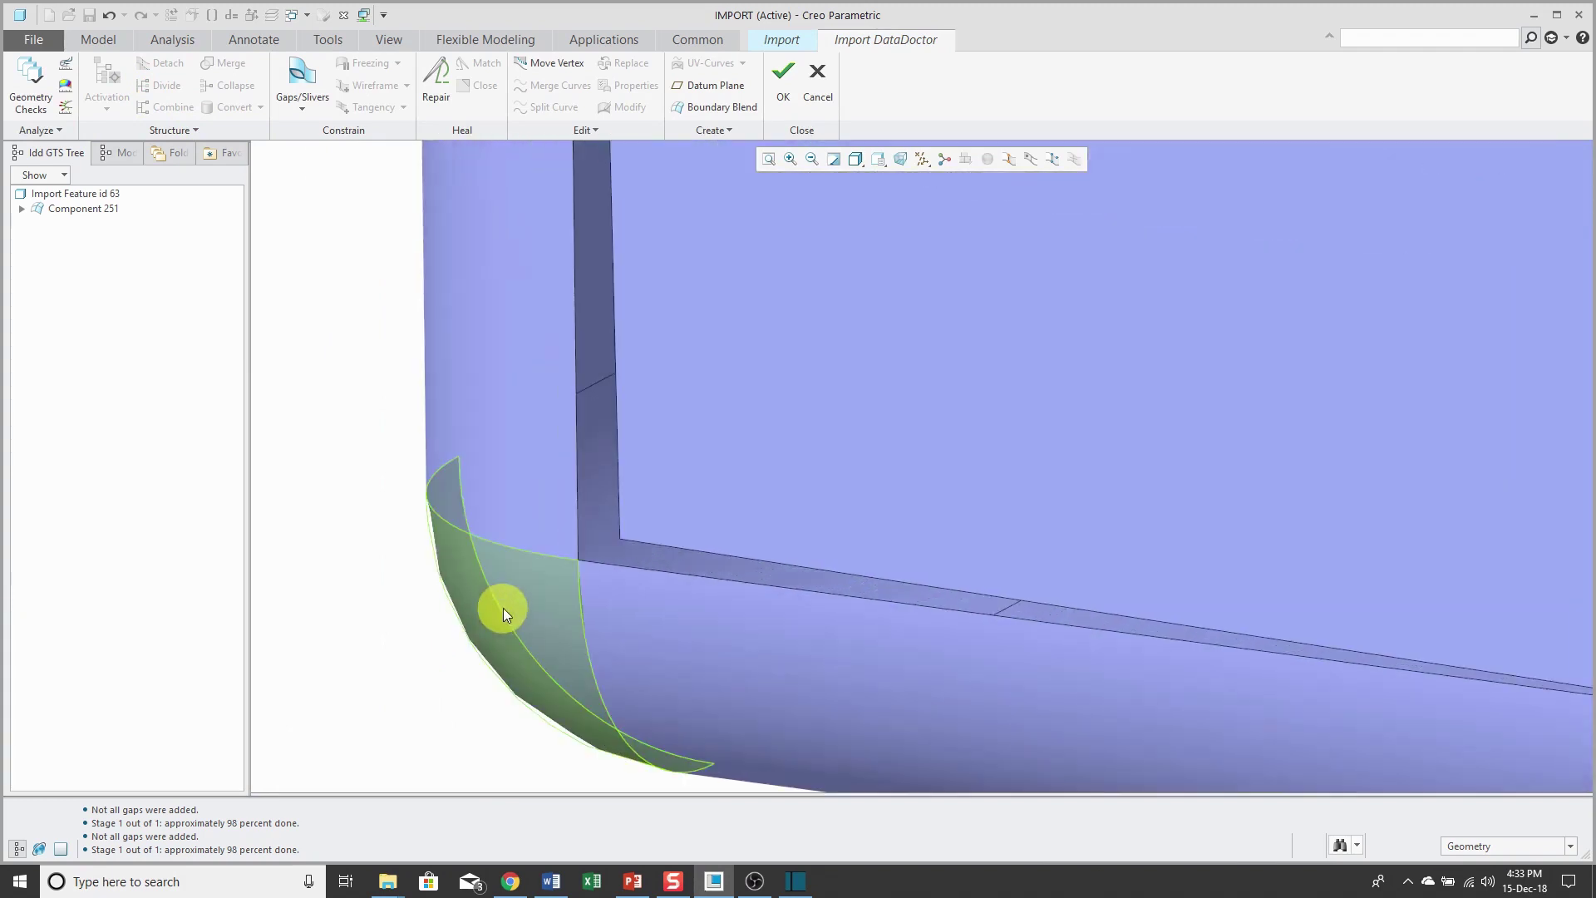
{"action": "scroll", "coordinate": [597, 548], "scroll_direction": "down", "scroll_amount": 3}
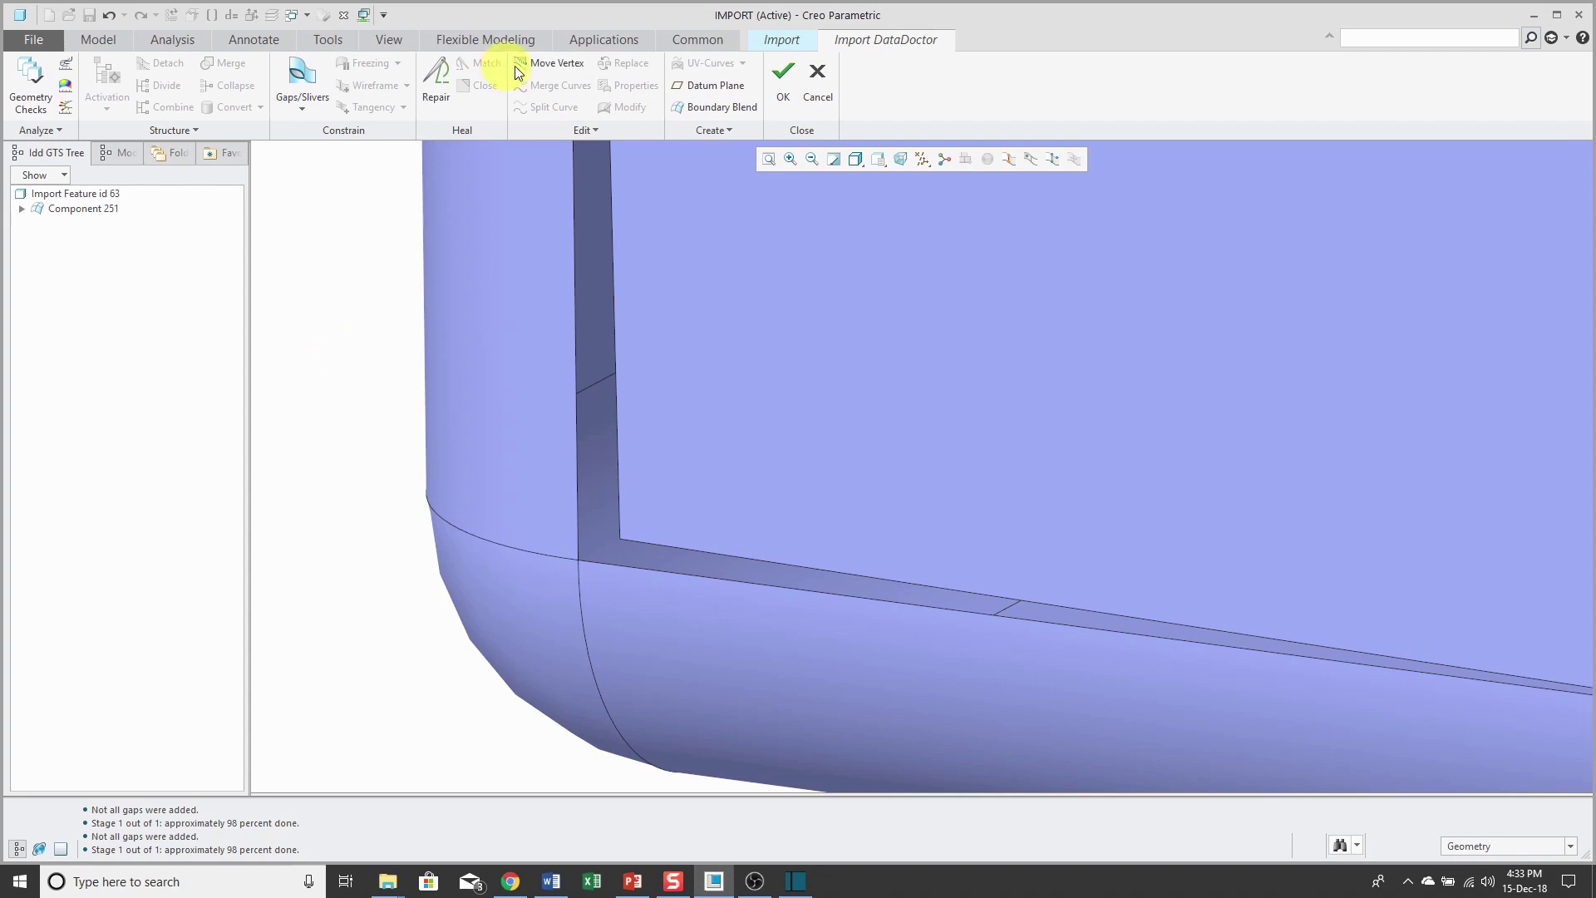
Drag the sliver's corner vertex onto the adjoining edge at the lower-left front corner.
{"action": "left_click", "coordinate": [542, 63]}
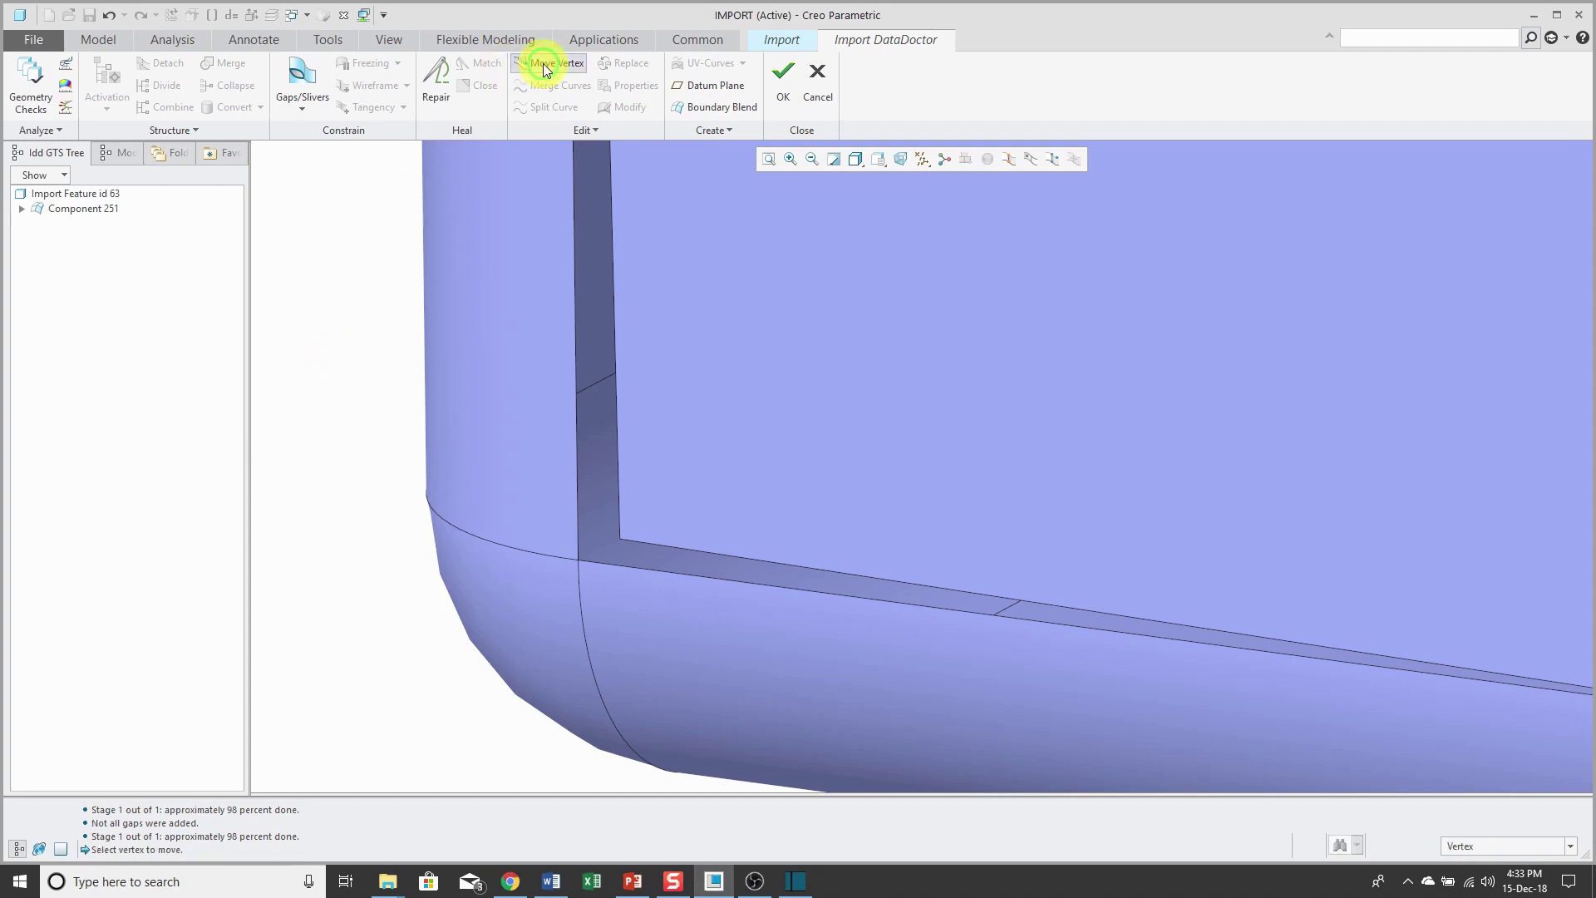
{"action": "left_click", "coordinate": [623, 544]}
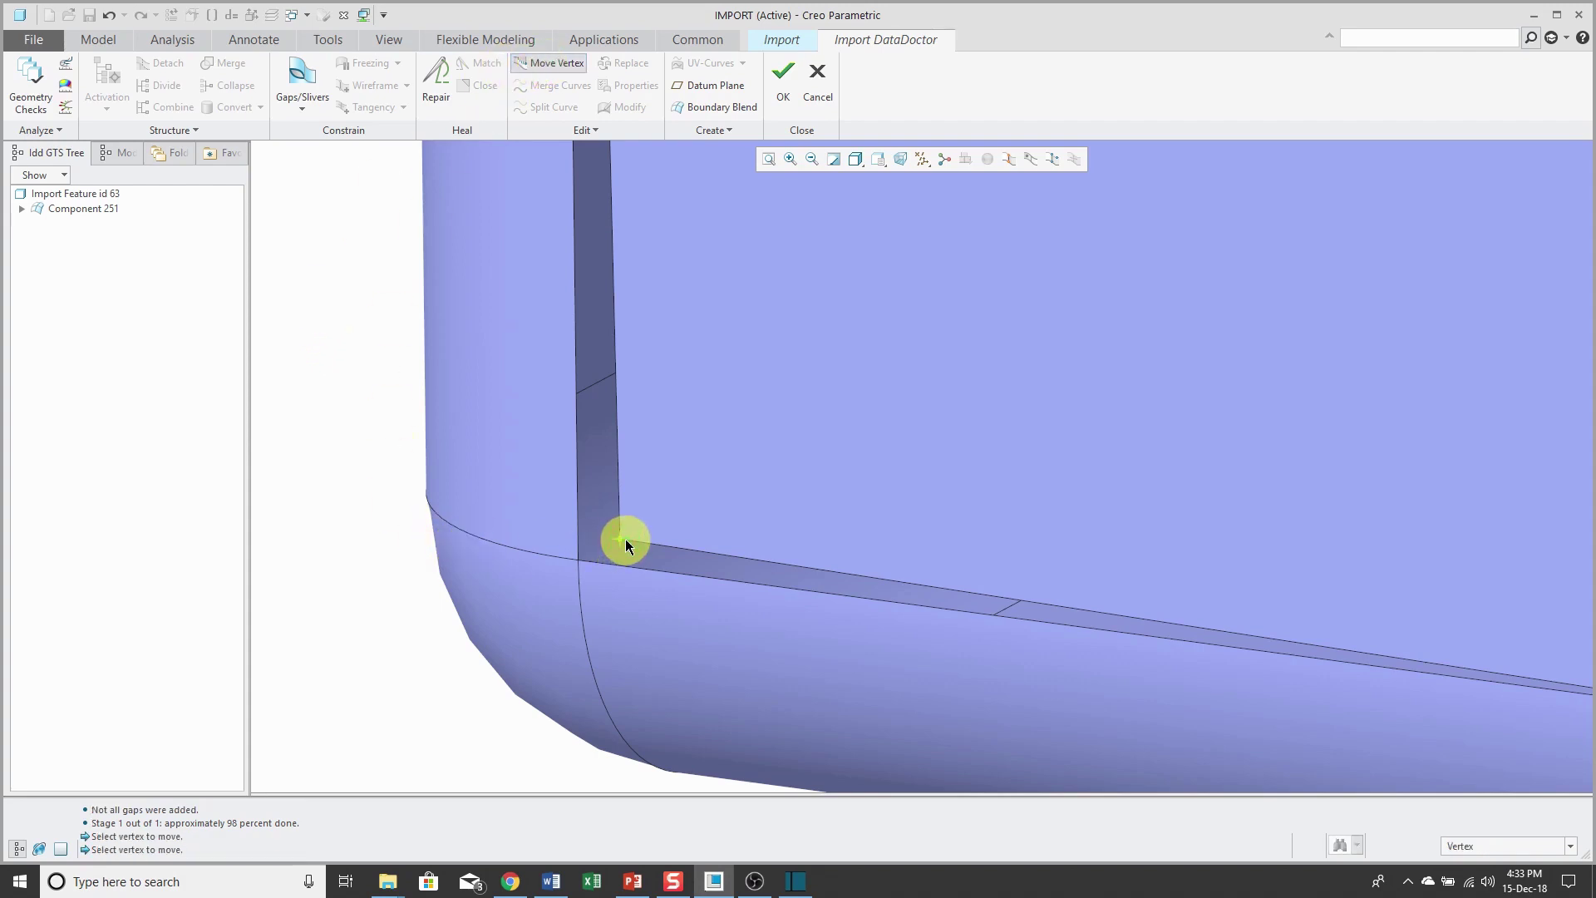
{"action": "left_click_drag", "start_coordinate": [626, 537], "coordinate": [577, 560]}
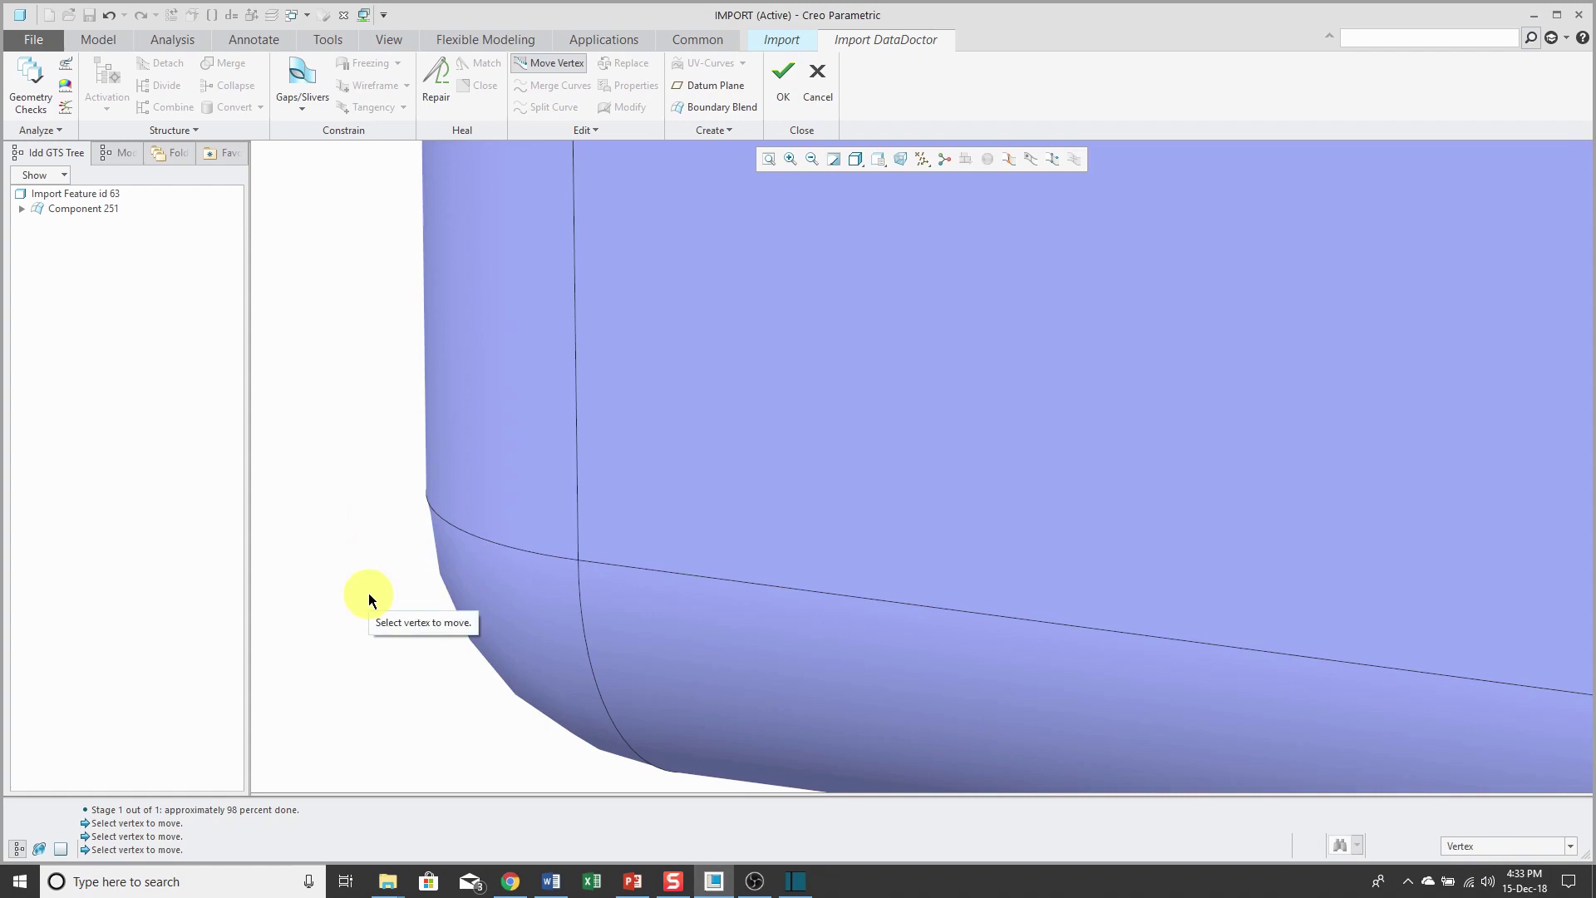
{"action": "scroll", "coordinate": [378, 599], "scroll_direction": "down", "scroll_amount": 3}
{"action": "scroll", "coordinate": [595, 644], "scroll_direction": "down", "scroll_amount": 4}
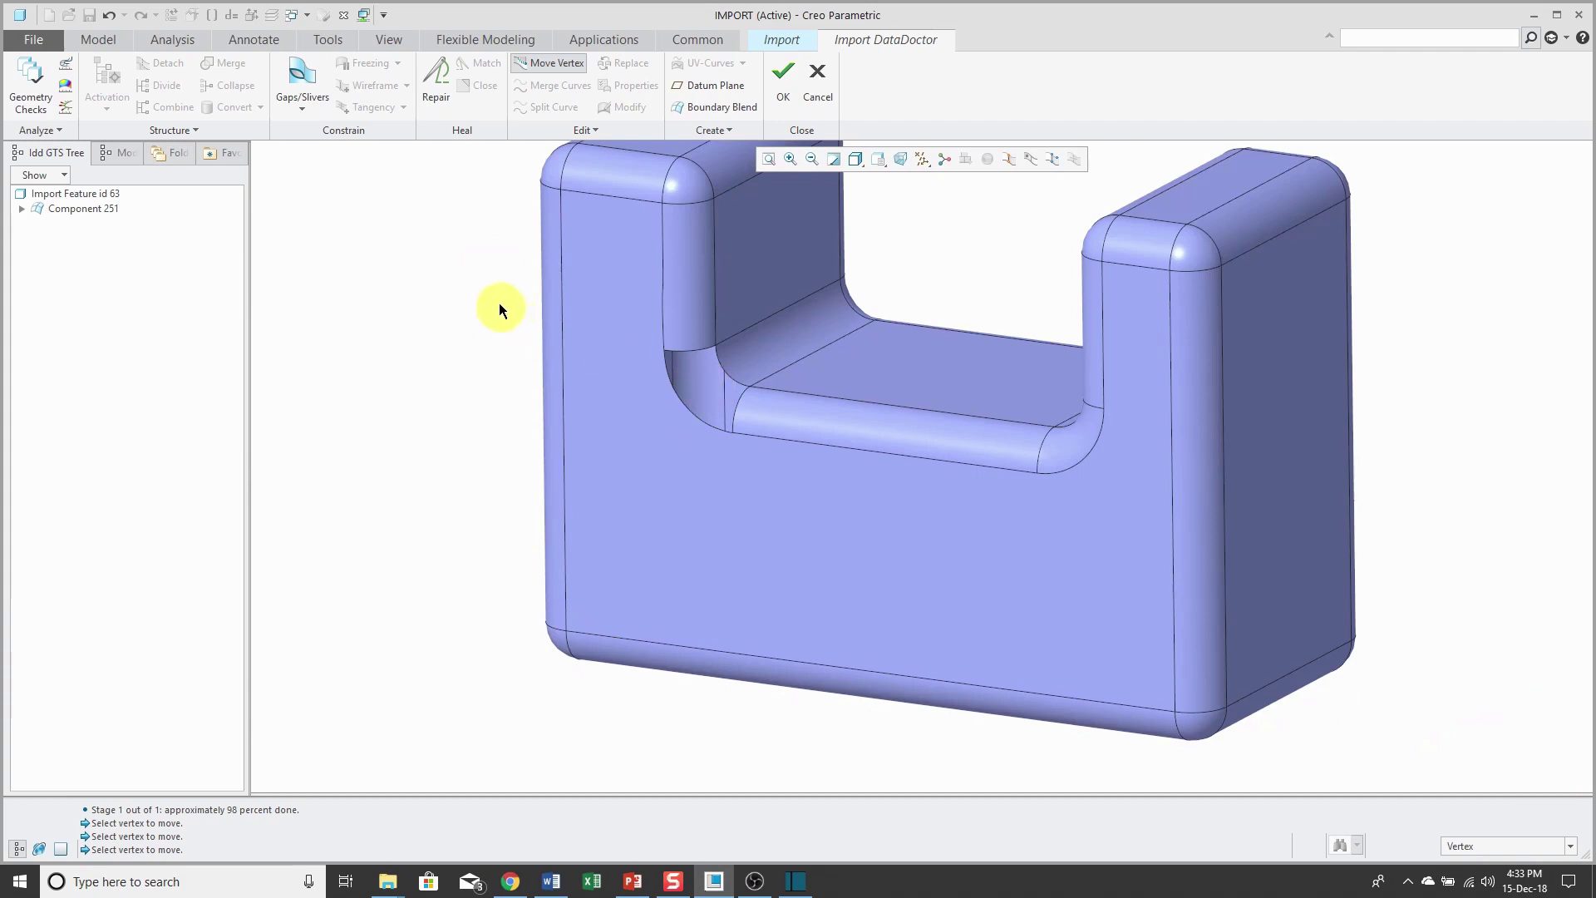
Start a Boundary Blend and pick the two first-direction fillet edges bounding the gap.
{"action": "left_click", "coordinate": [727, 133]}
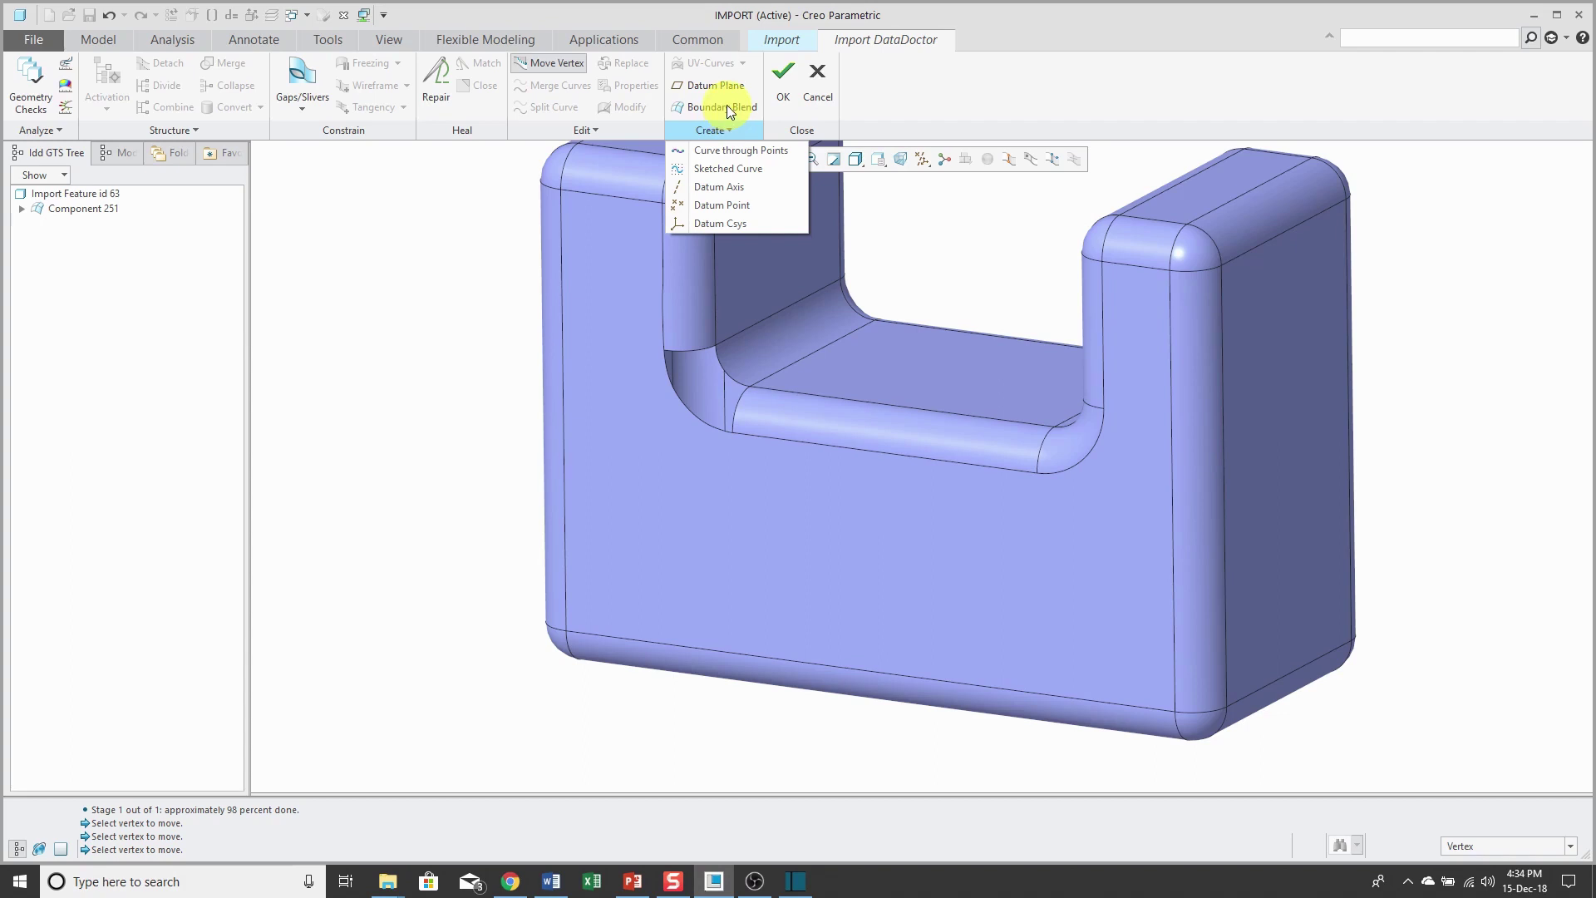
{"action": "left_click", "coordinate": [727, 107]}
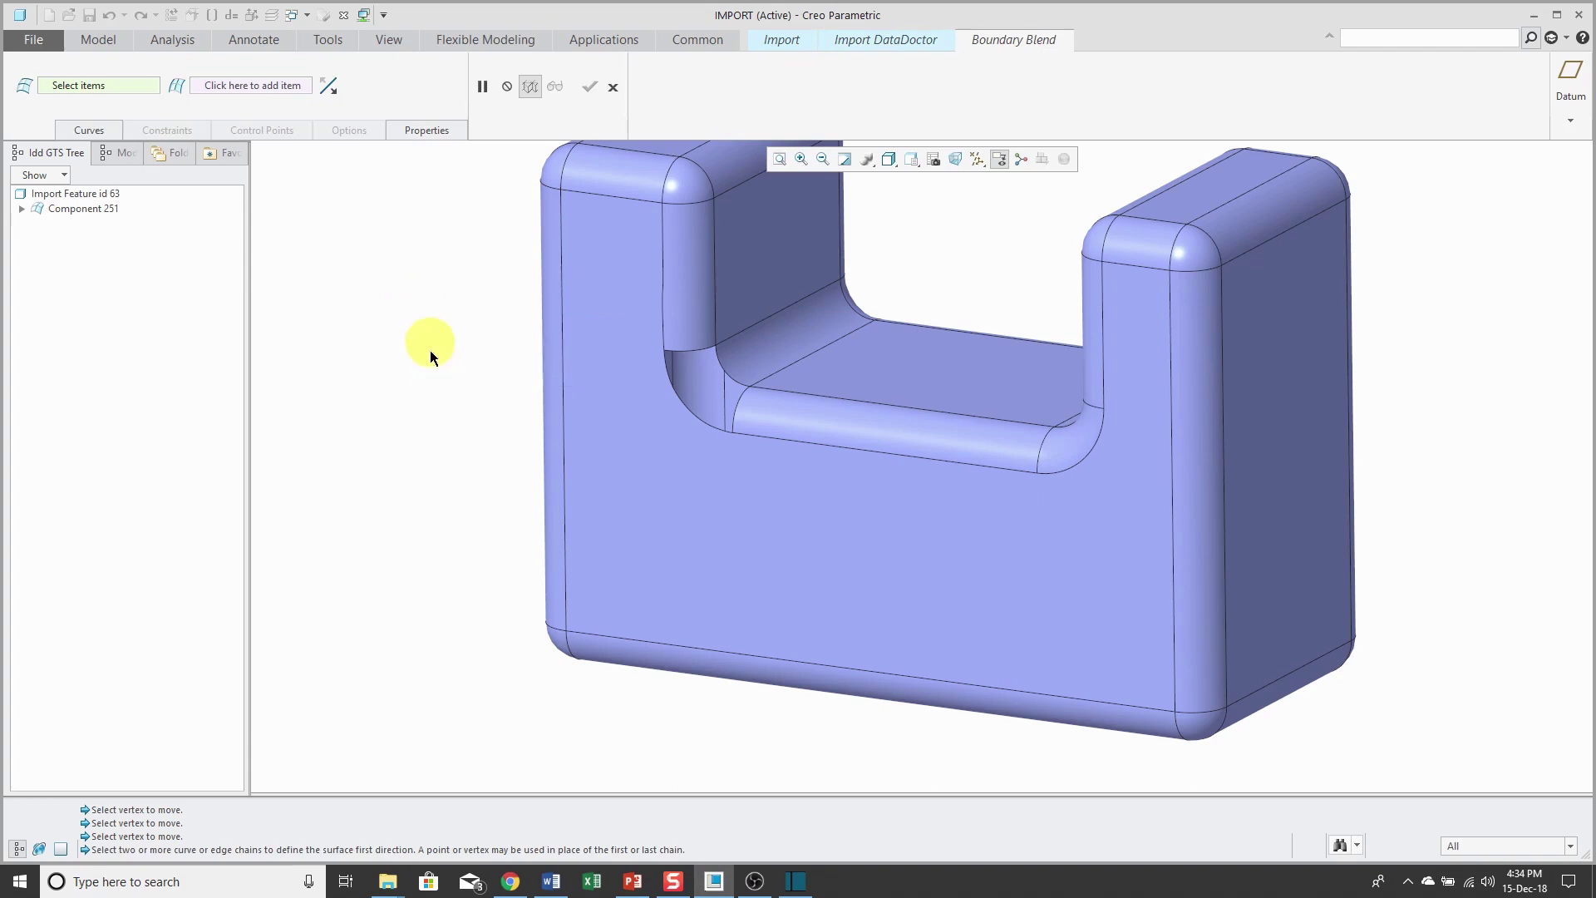
{"action": "left_click", "coordinate": [692, 414]}
{"action": "left_click", "coordinate": [724, 371], "text": "ctrl"}
{"action": "scroll", "coordinate": [722, 374], "scroll_direction": "up", "scroll_amount": 3}
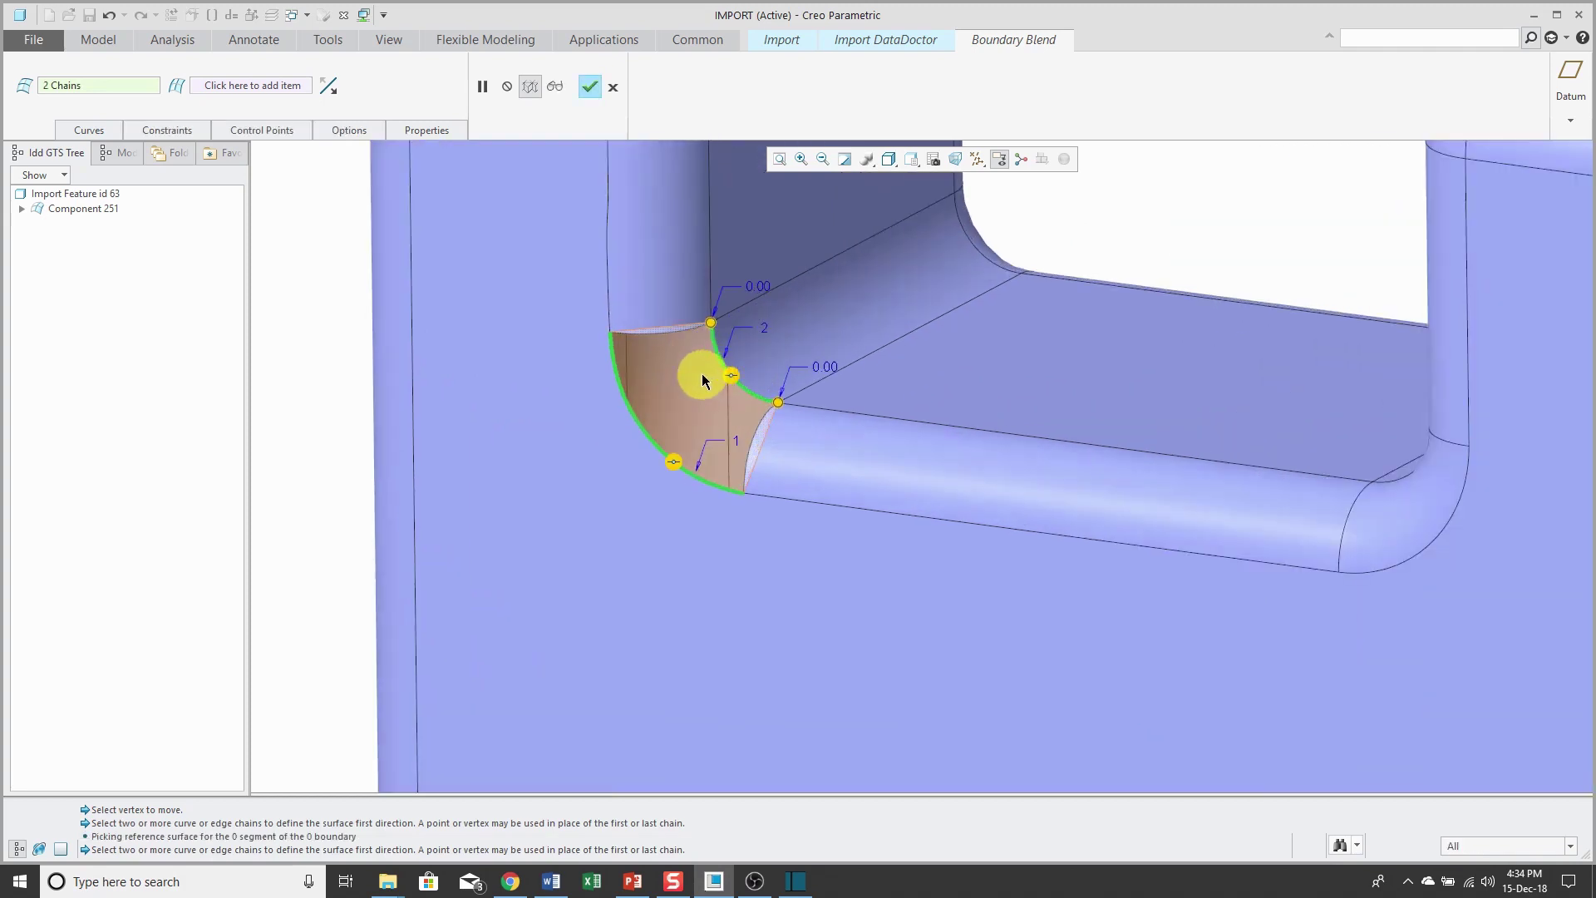
Pick the short edge and top arc edge as second-direction curves.
{"action": "right_click", "coordinate": [895, 301]}
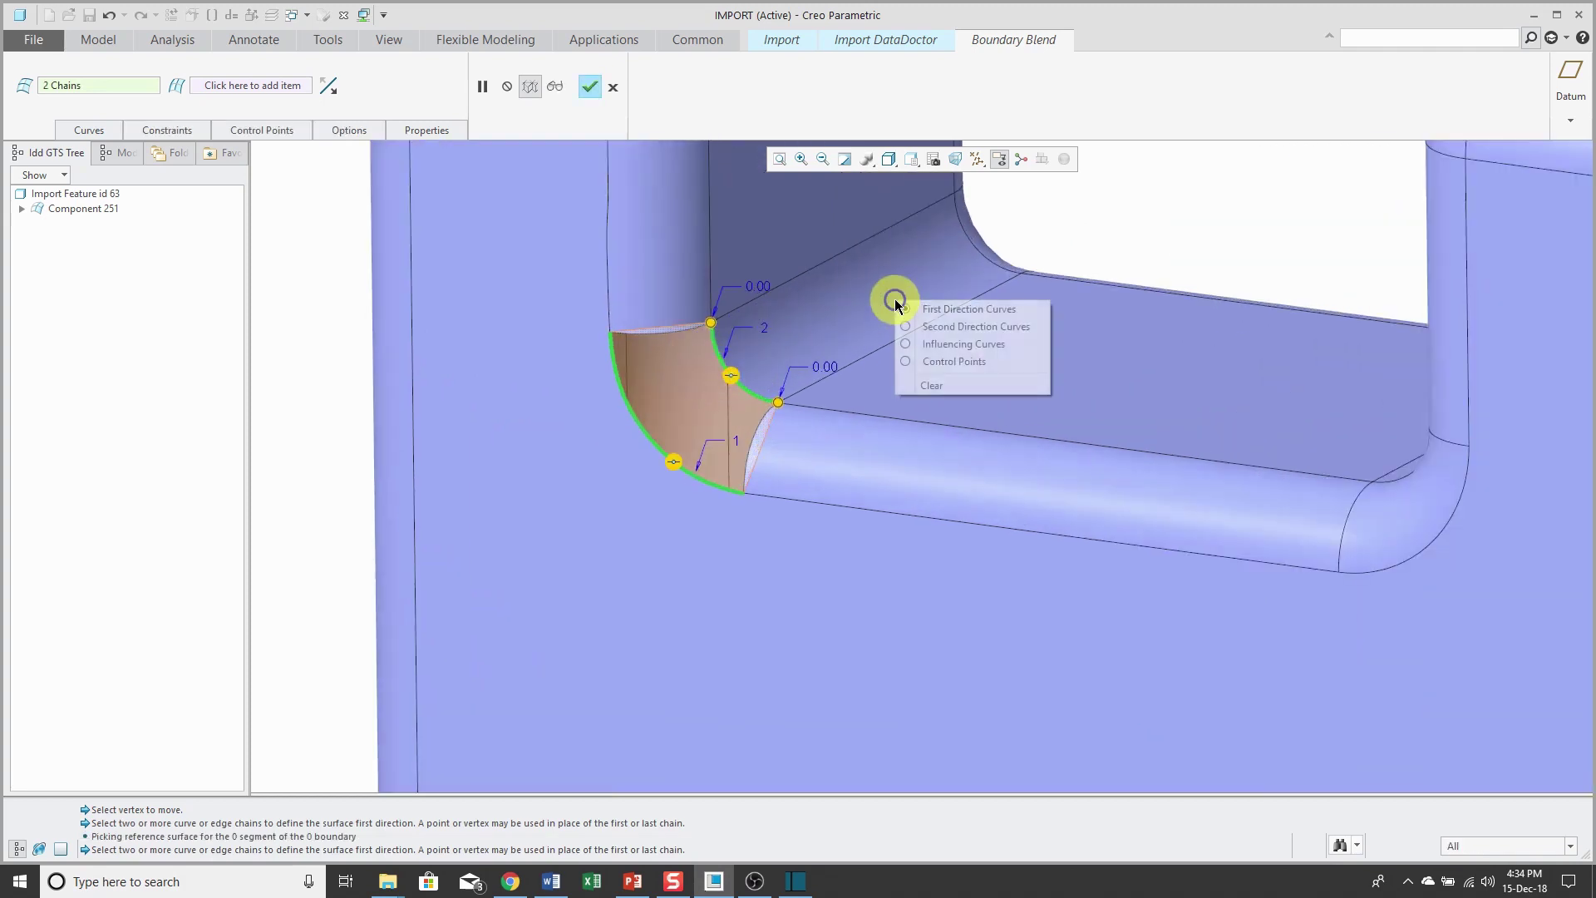
{"action": "left_click", "coordinate": [965, 327]}
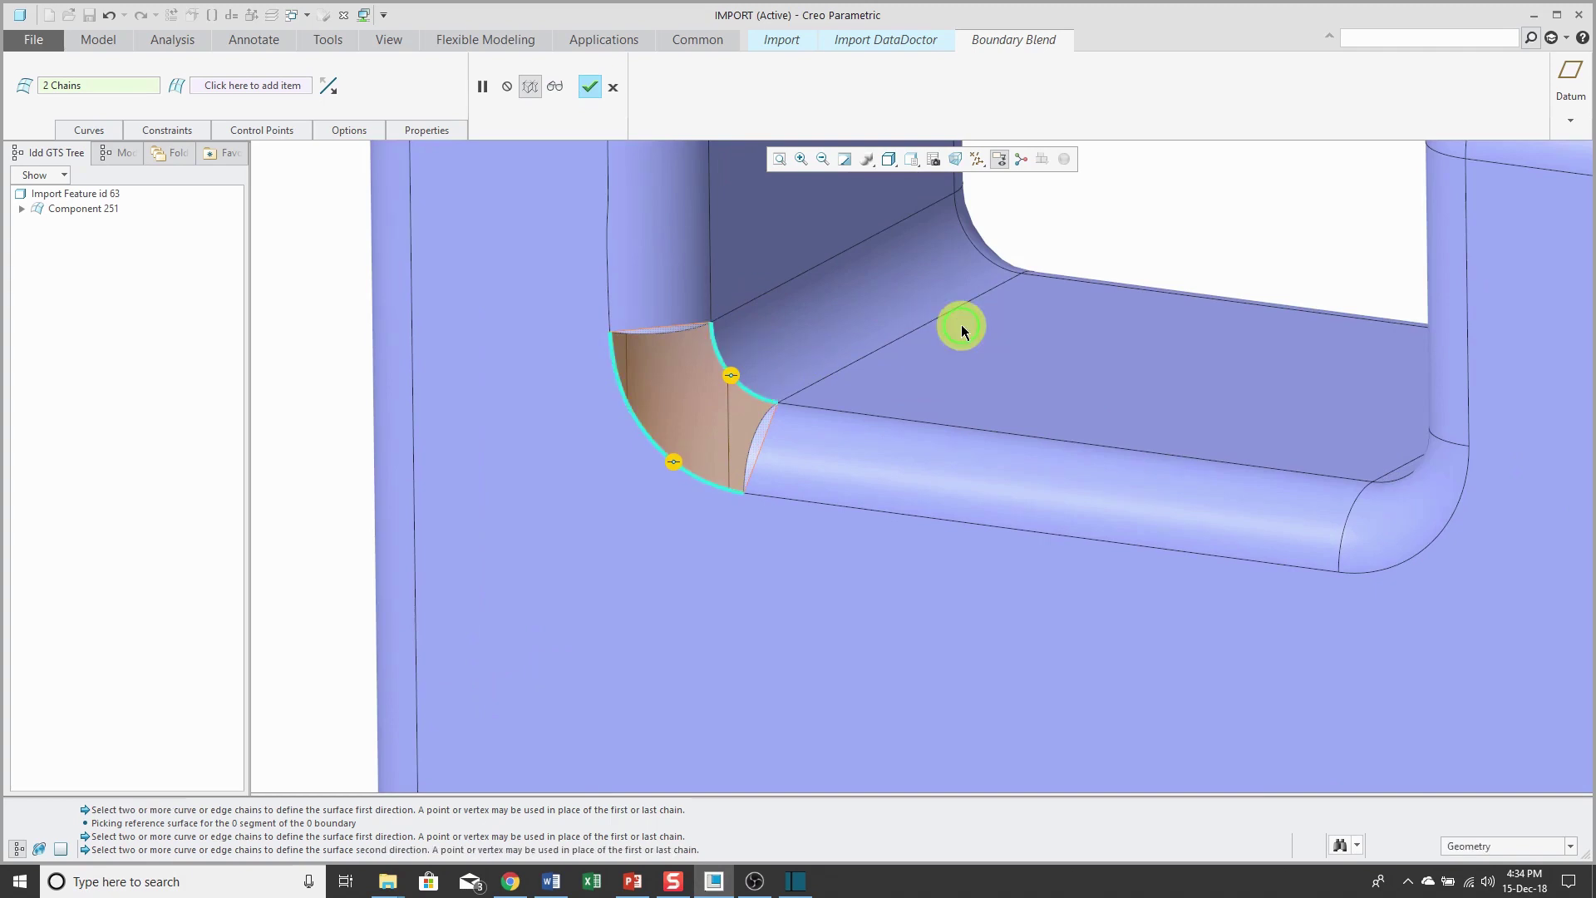
{"action": "left_click", "coordinate": [756, 424]}
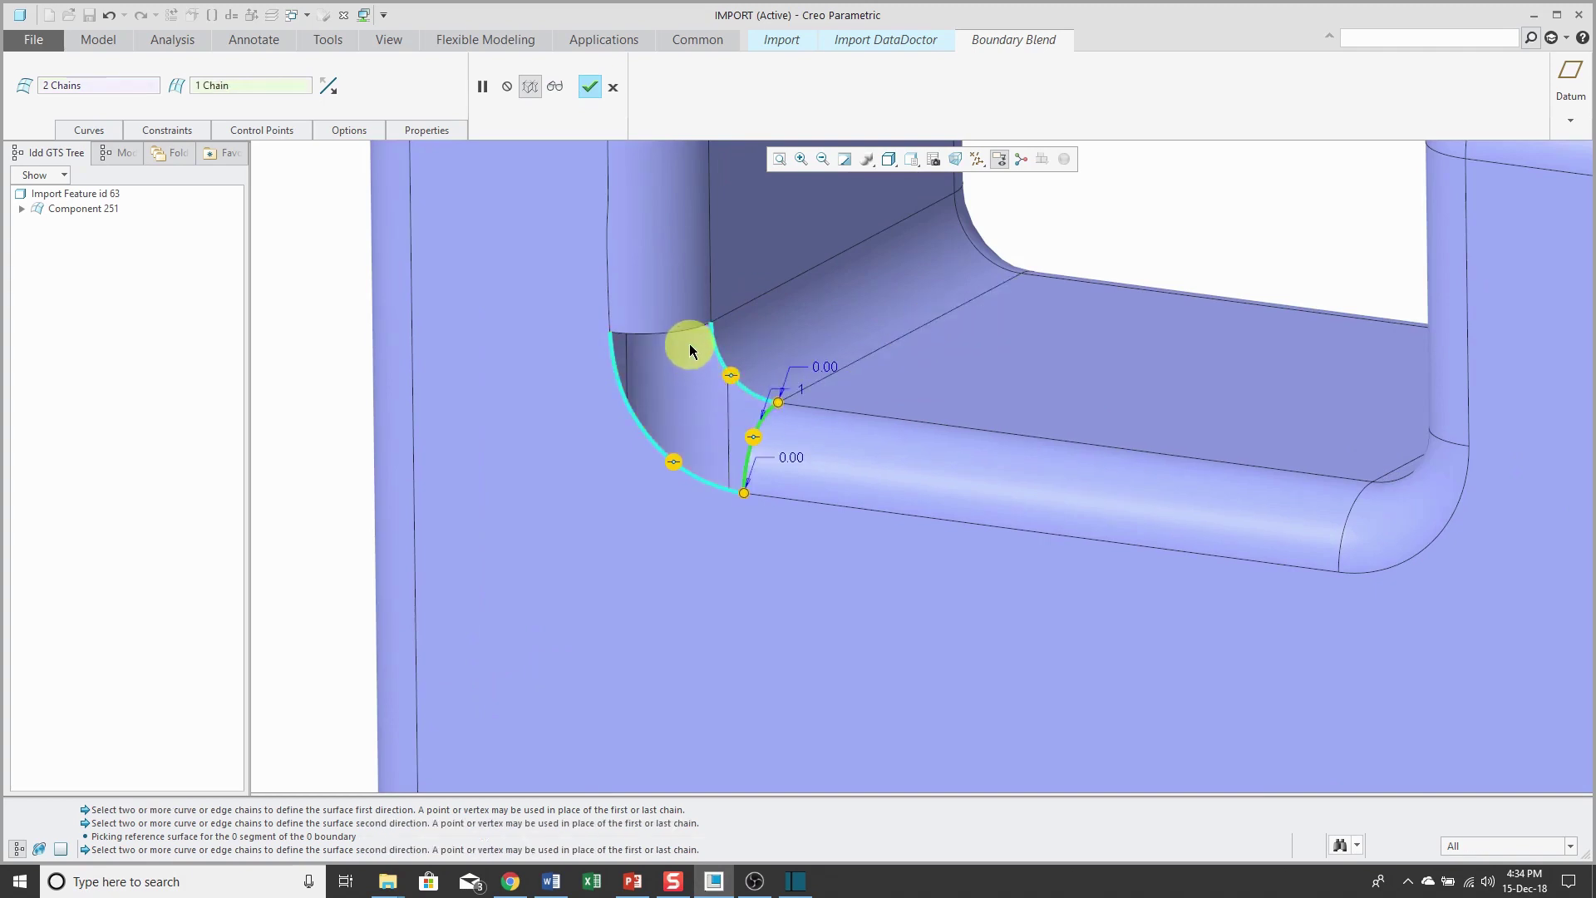
{"action": "left_click", "coordinate": [680, 332]}
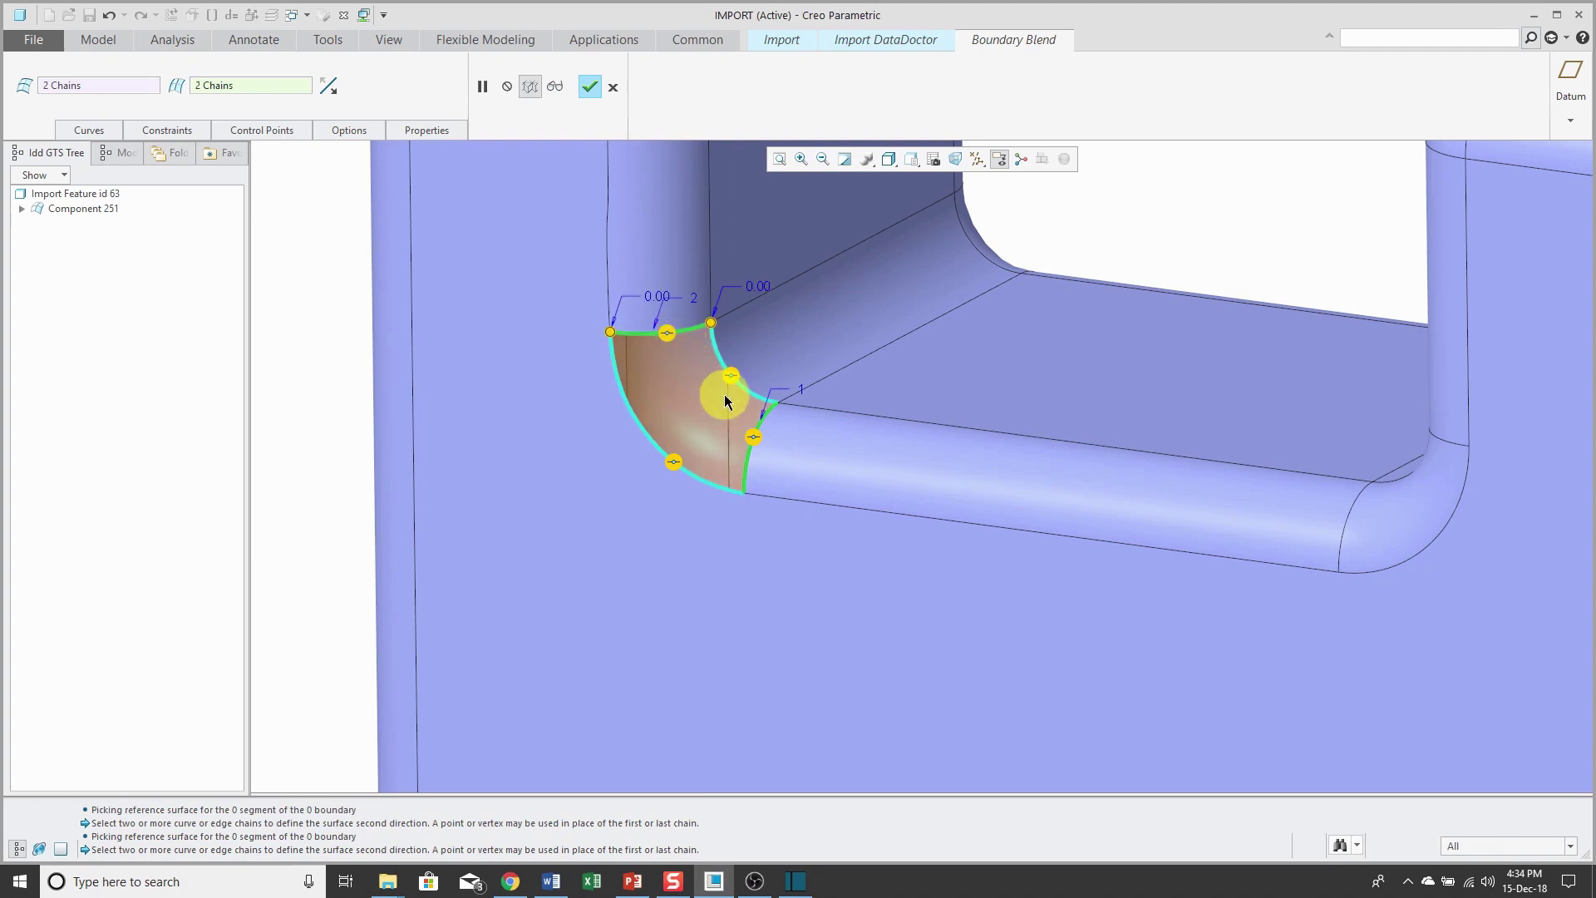
Set both second-direction boundaries to Tangent and create corner patch Surface 262.
{"action": "right_click", "coordinate": [755, 436]}
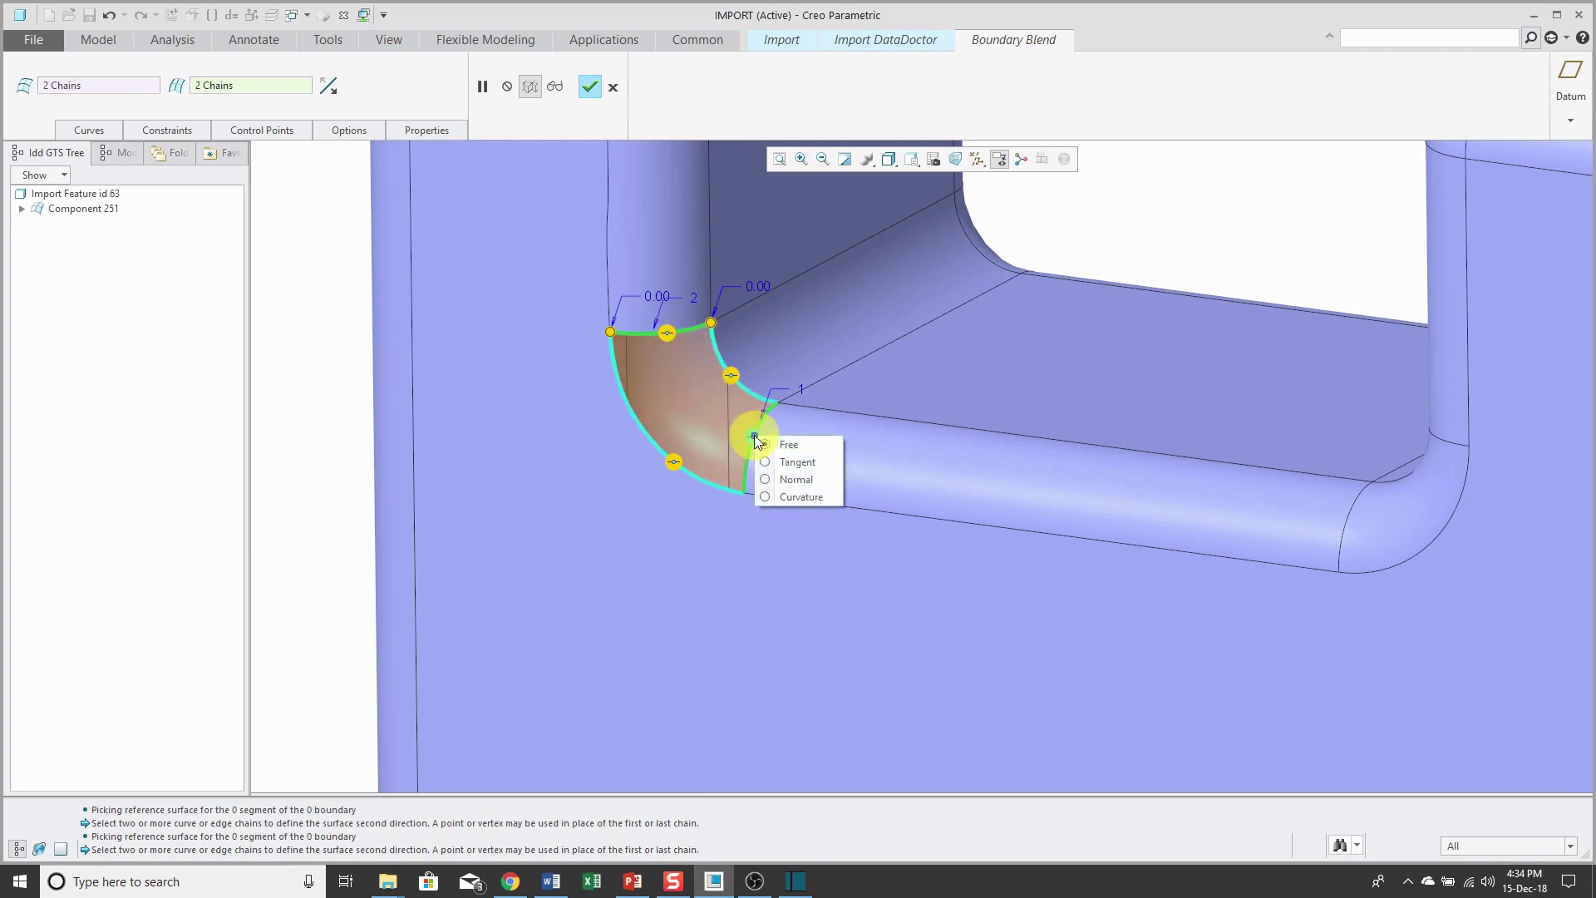
{"action": "left_click", "coordinate": [800, 461]}
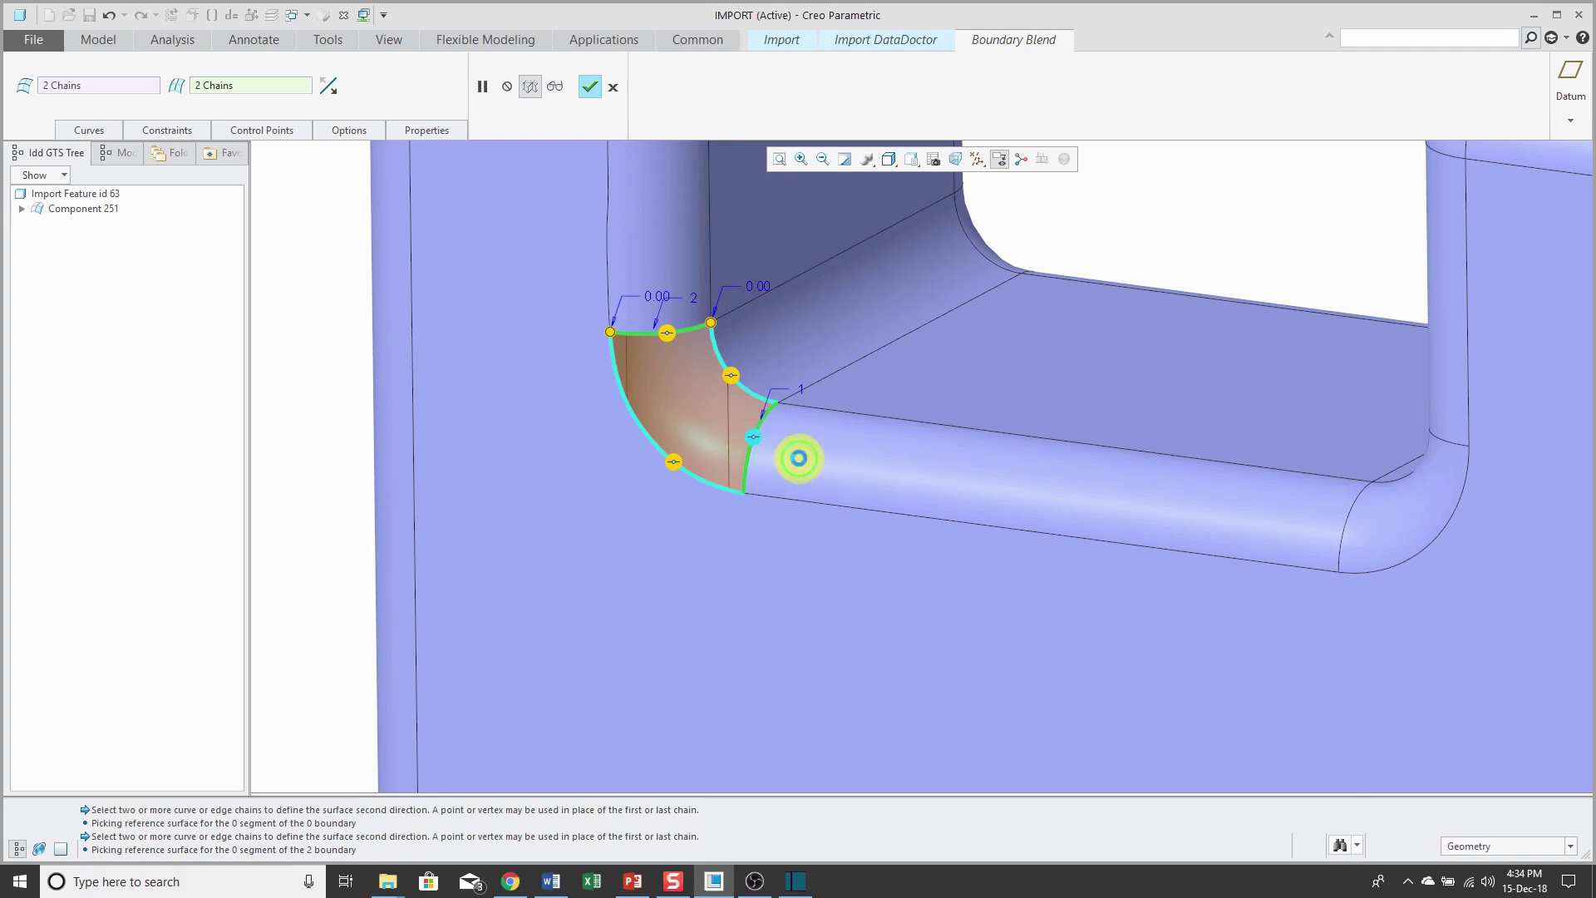
{"action": "right_click", "coordinate": [668, 333]}
{"action": "left_click", "coordinate": [708, 357]}
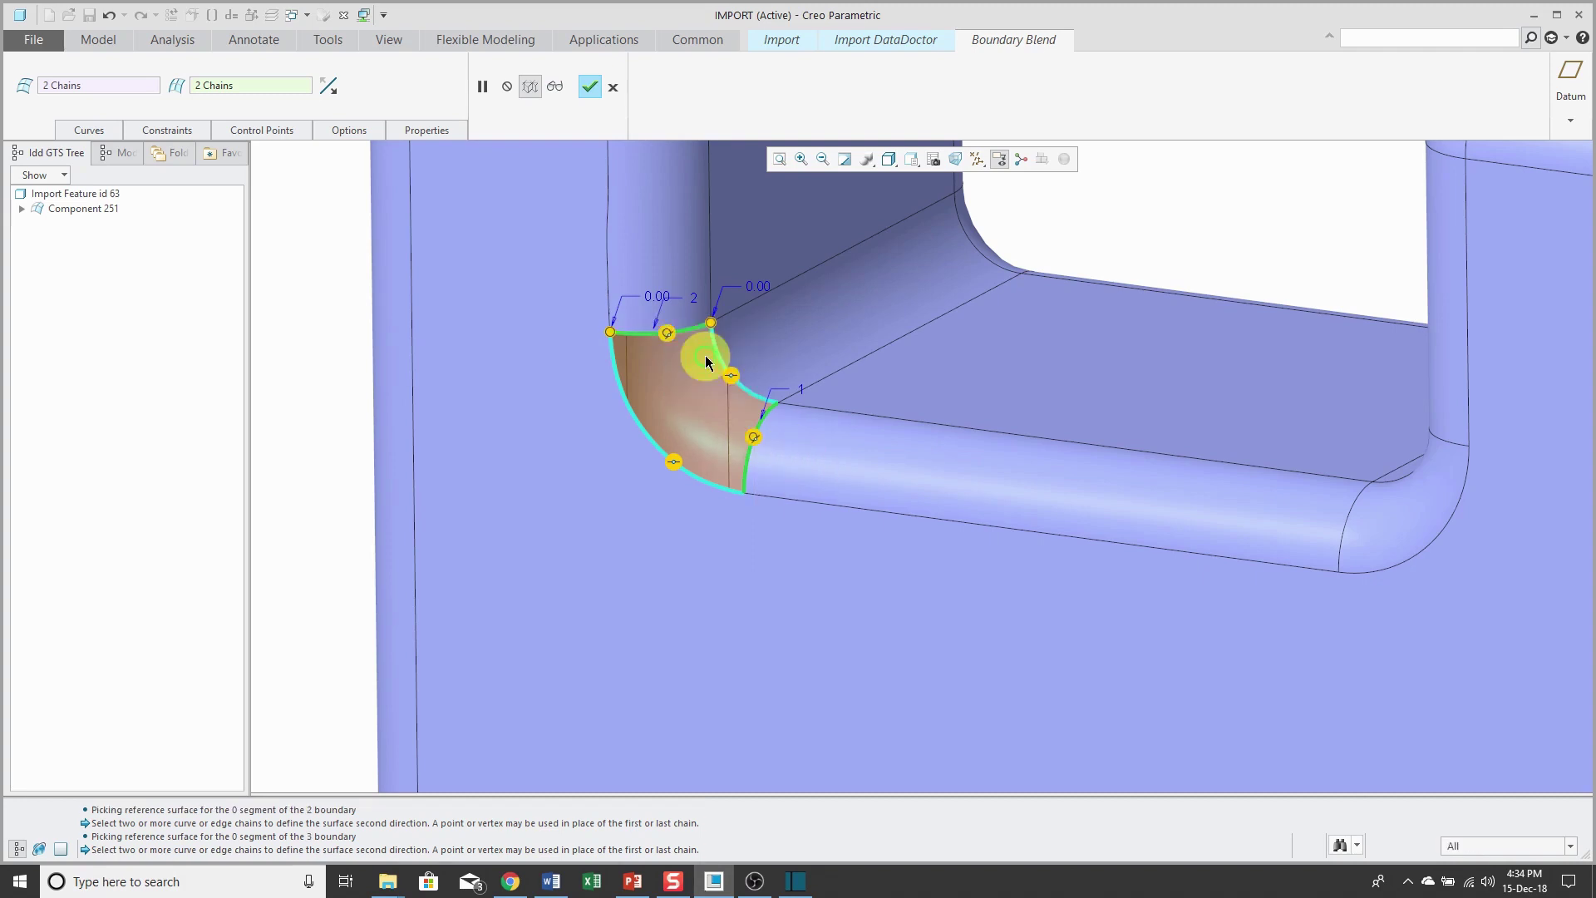
{"action": "left_click", "coordinate": [590, 88]}
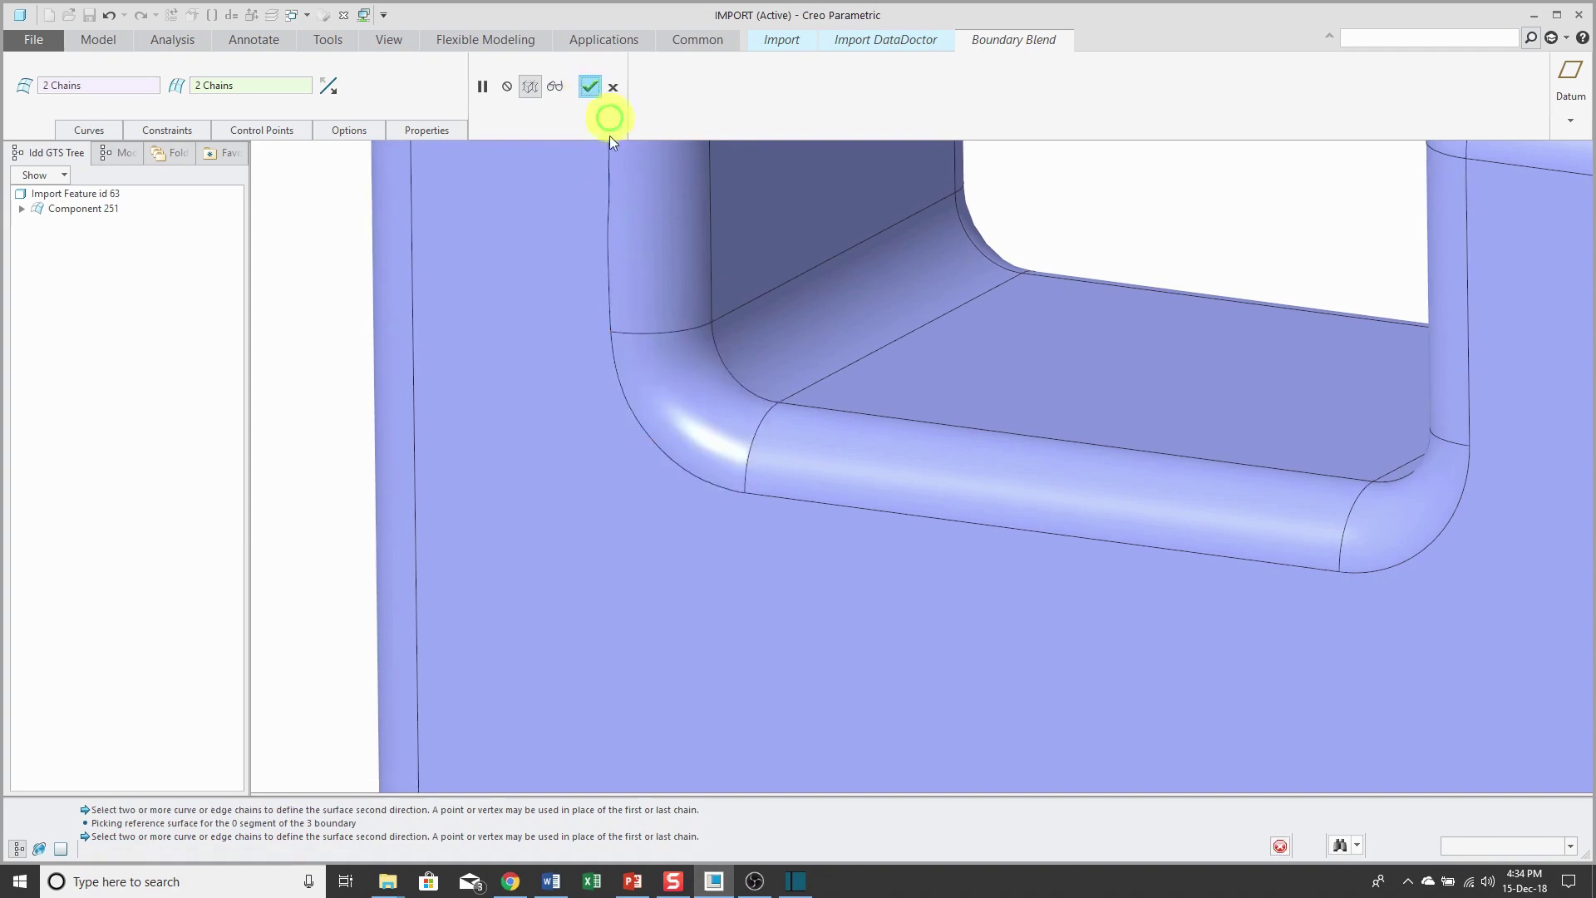
{"action": "scroll", "coordinate": [815, 520], "scroll_direction": "up", "scroll_amount": 5}
{"action": "scroll", "coordinate": [815, 520], "scroll_direction": "down", "scroll_amount": 2}
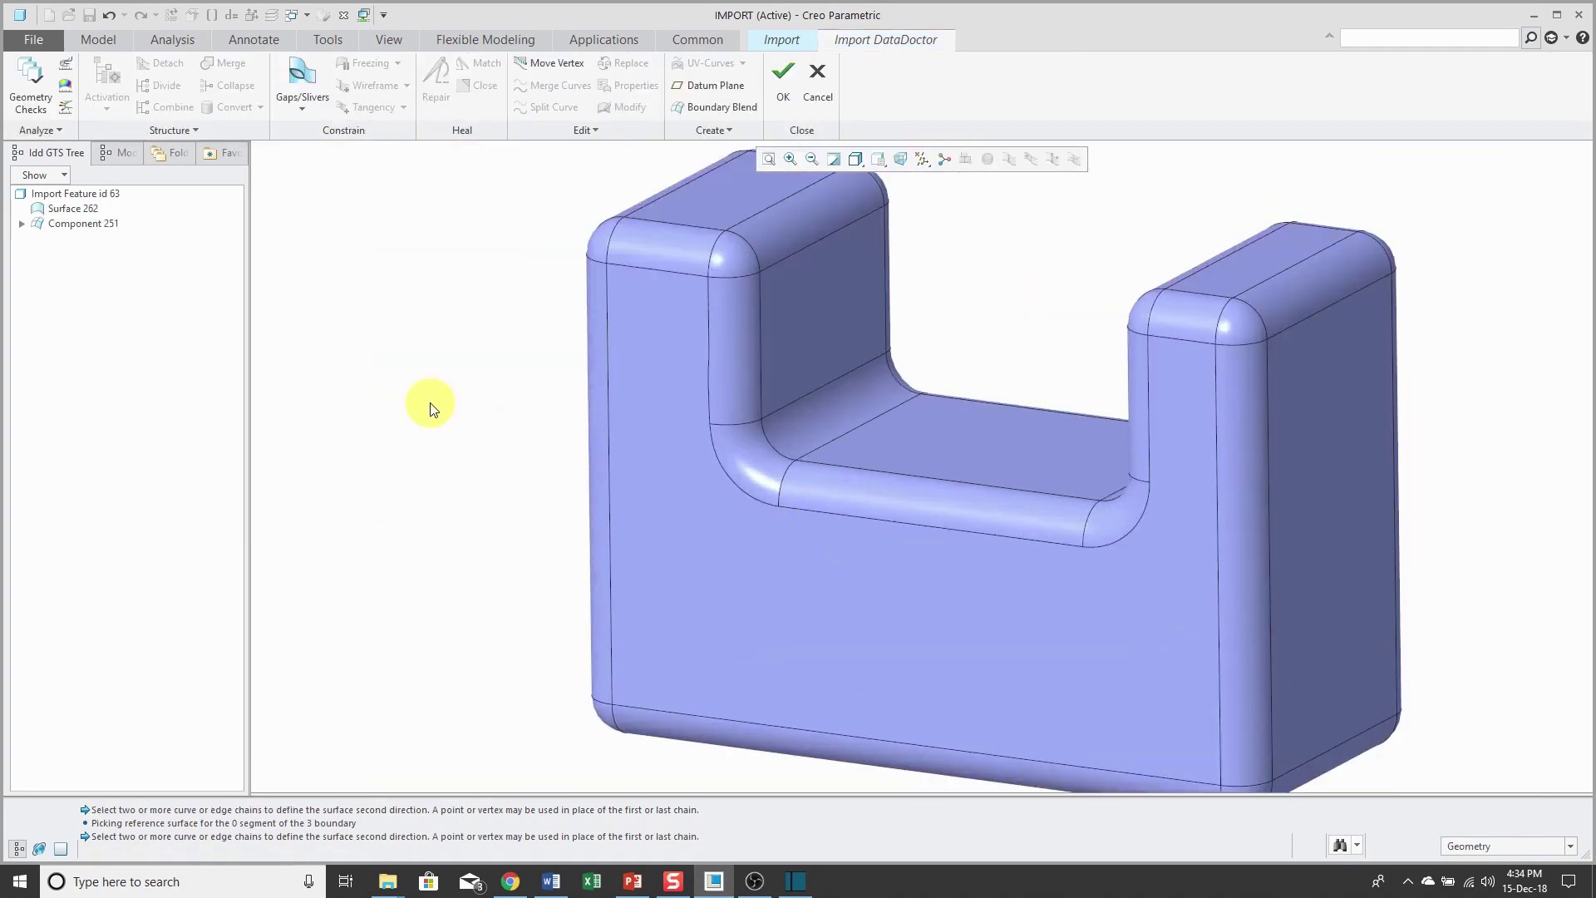
Merge Surface 262 and Component 251 into quilt Merge 304, then check the result.
{"action": "left_click", "coordinate": [75, 209]}
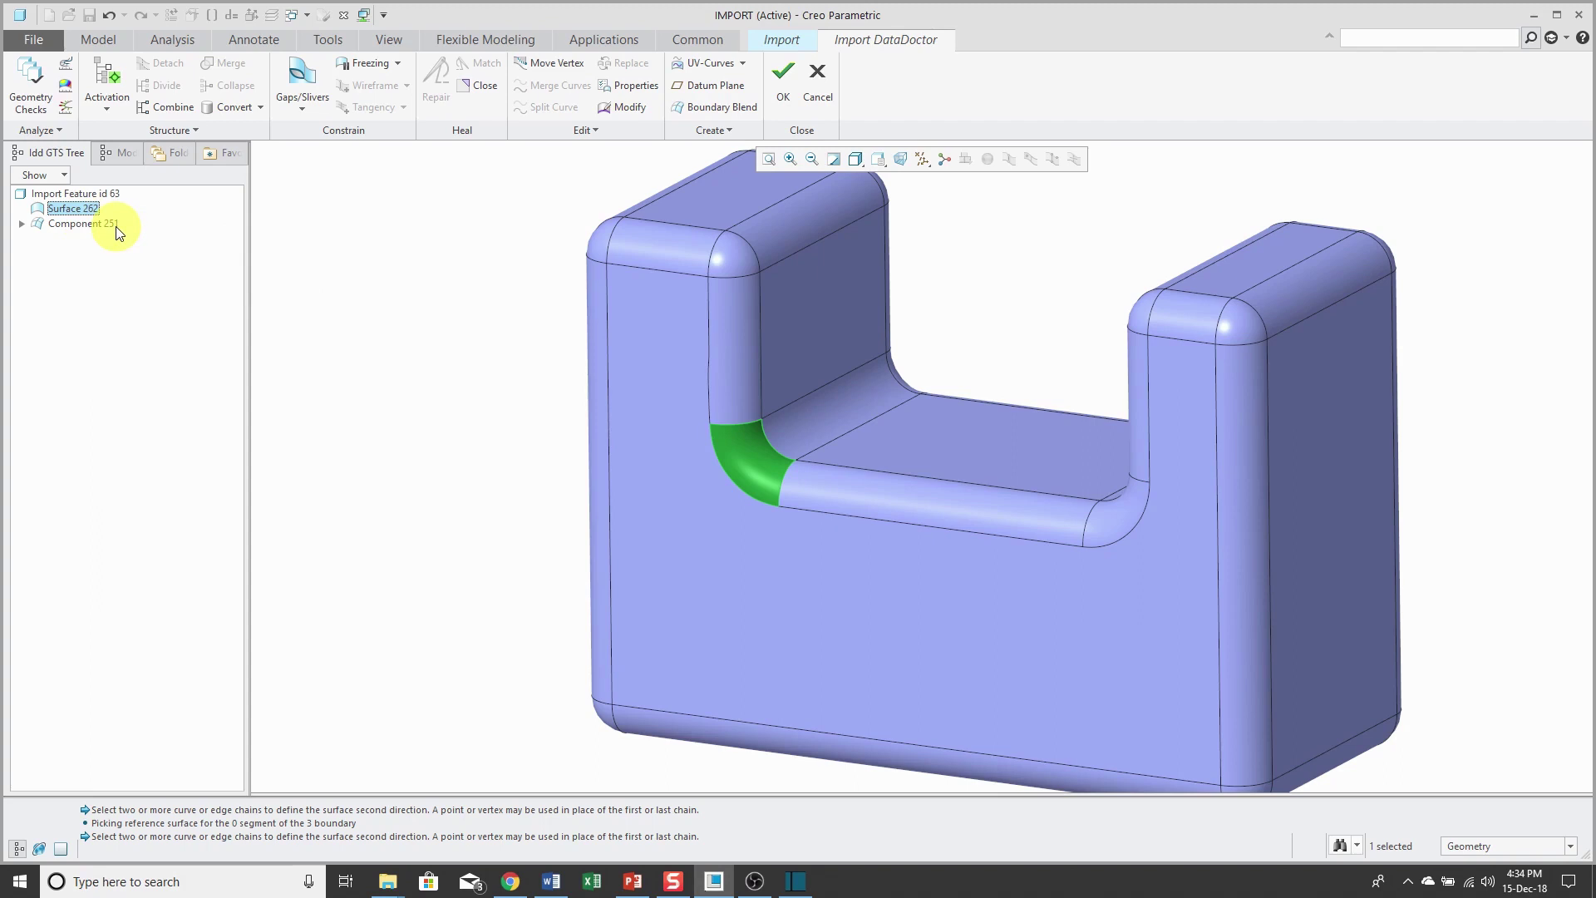
{"action": "left_click", "coordinate": [94, 224], "text": "ctrl"}
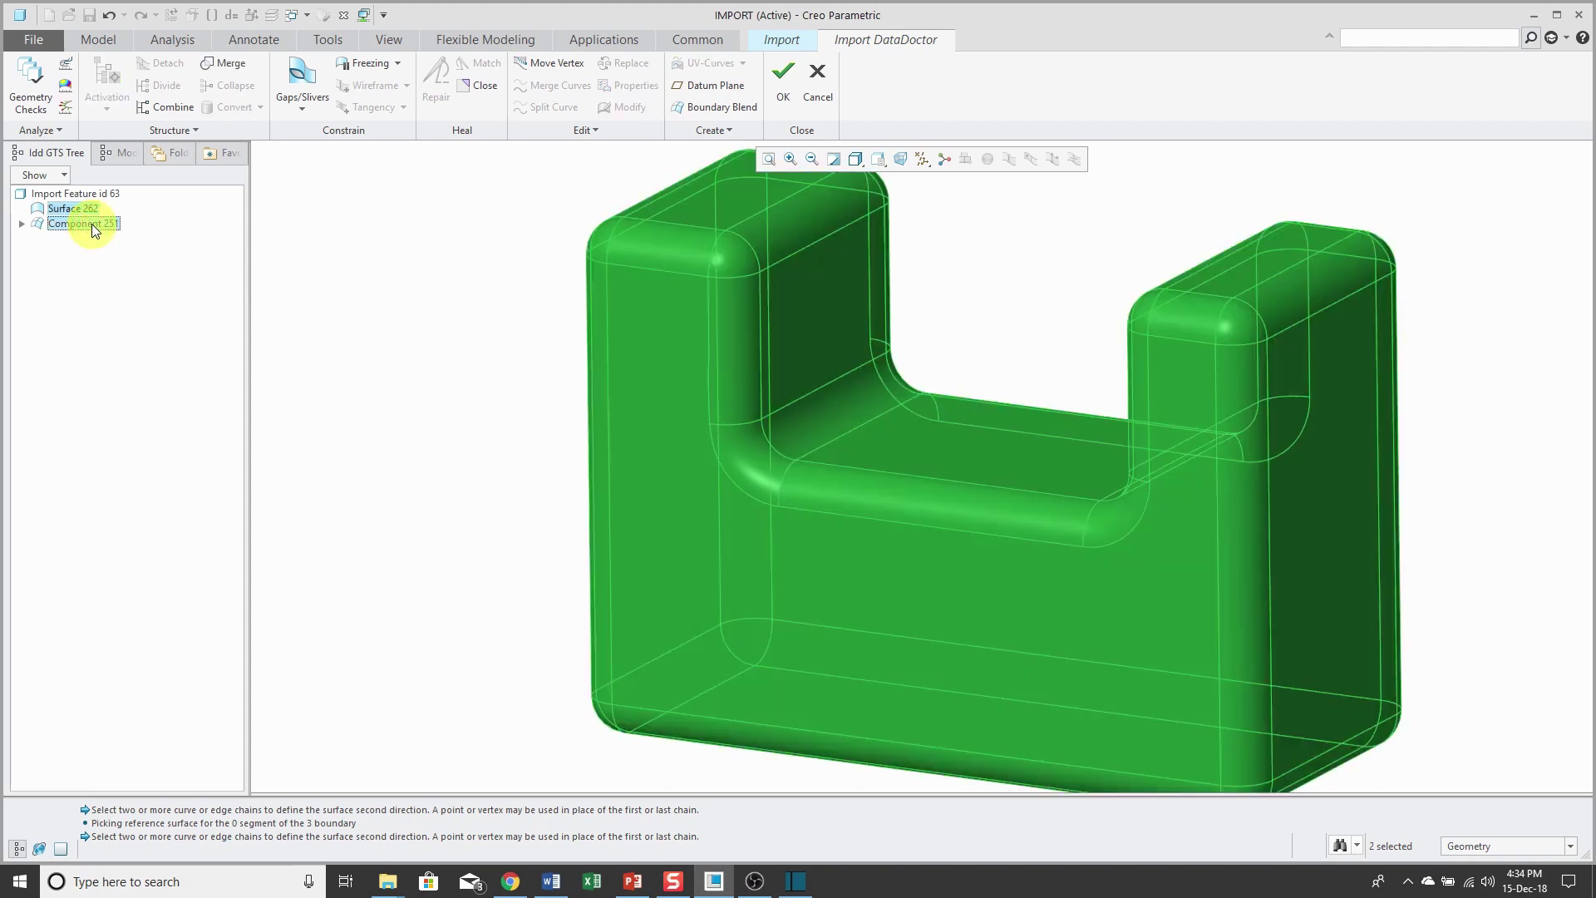
{"action": "right_click", "coordinate": [91, 222]}
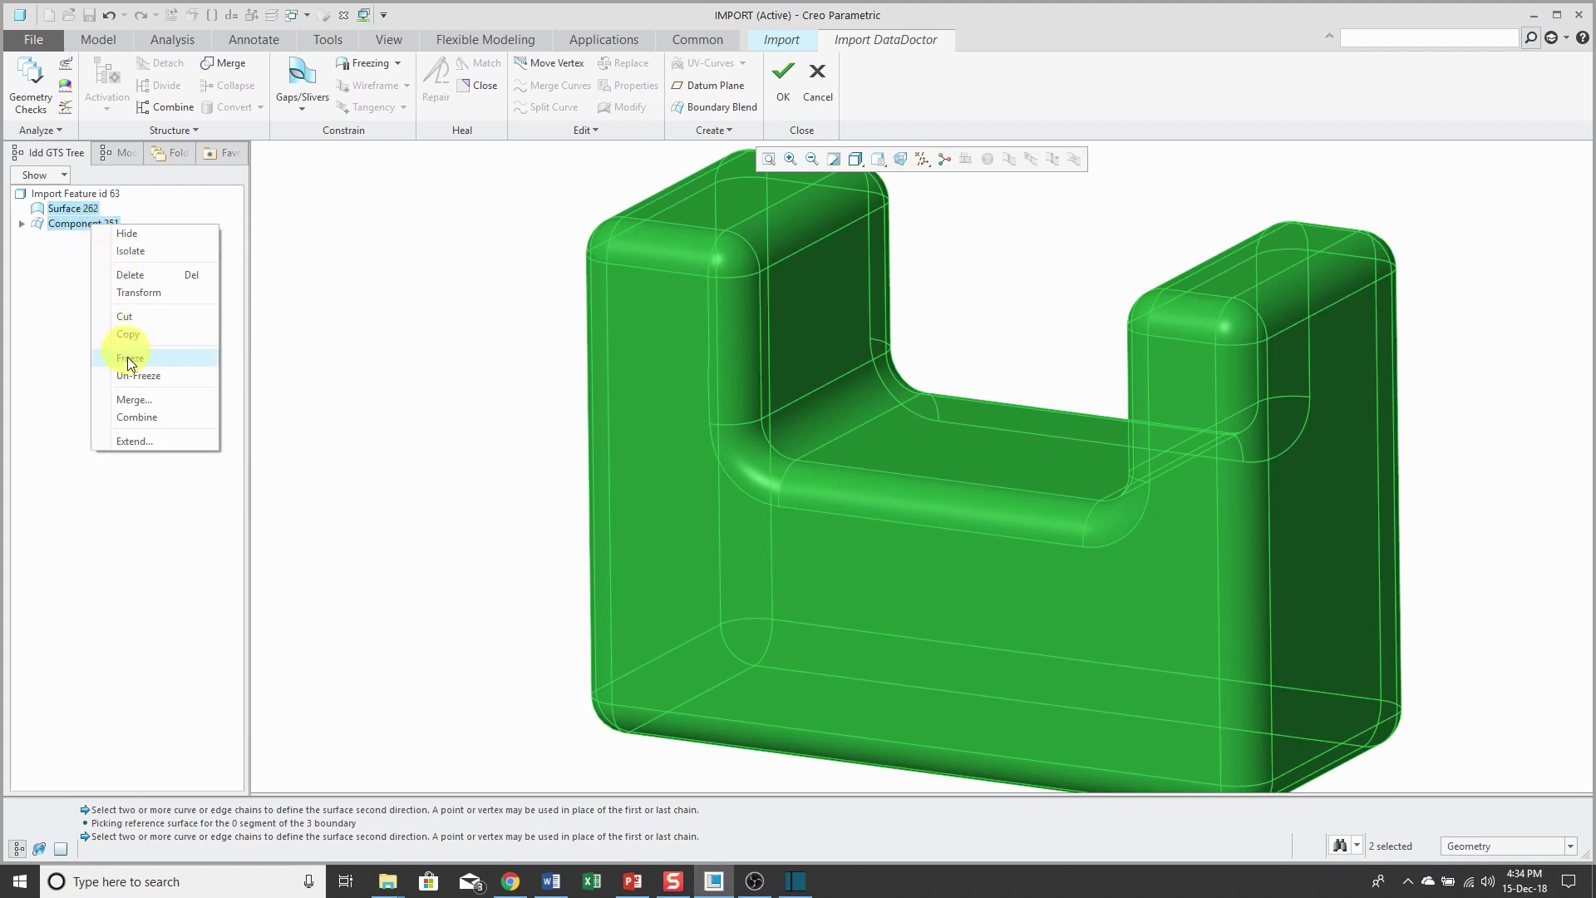
{"action": "left_click", "coordinate": [145, 400]}
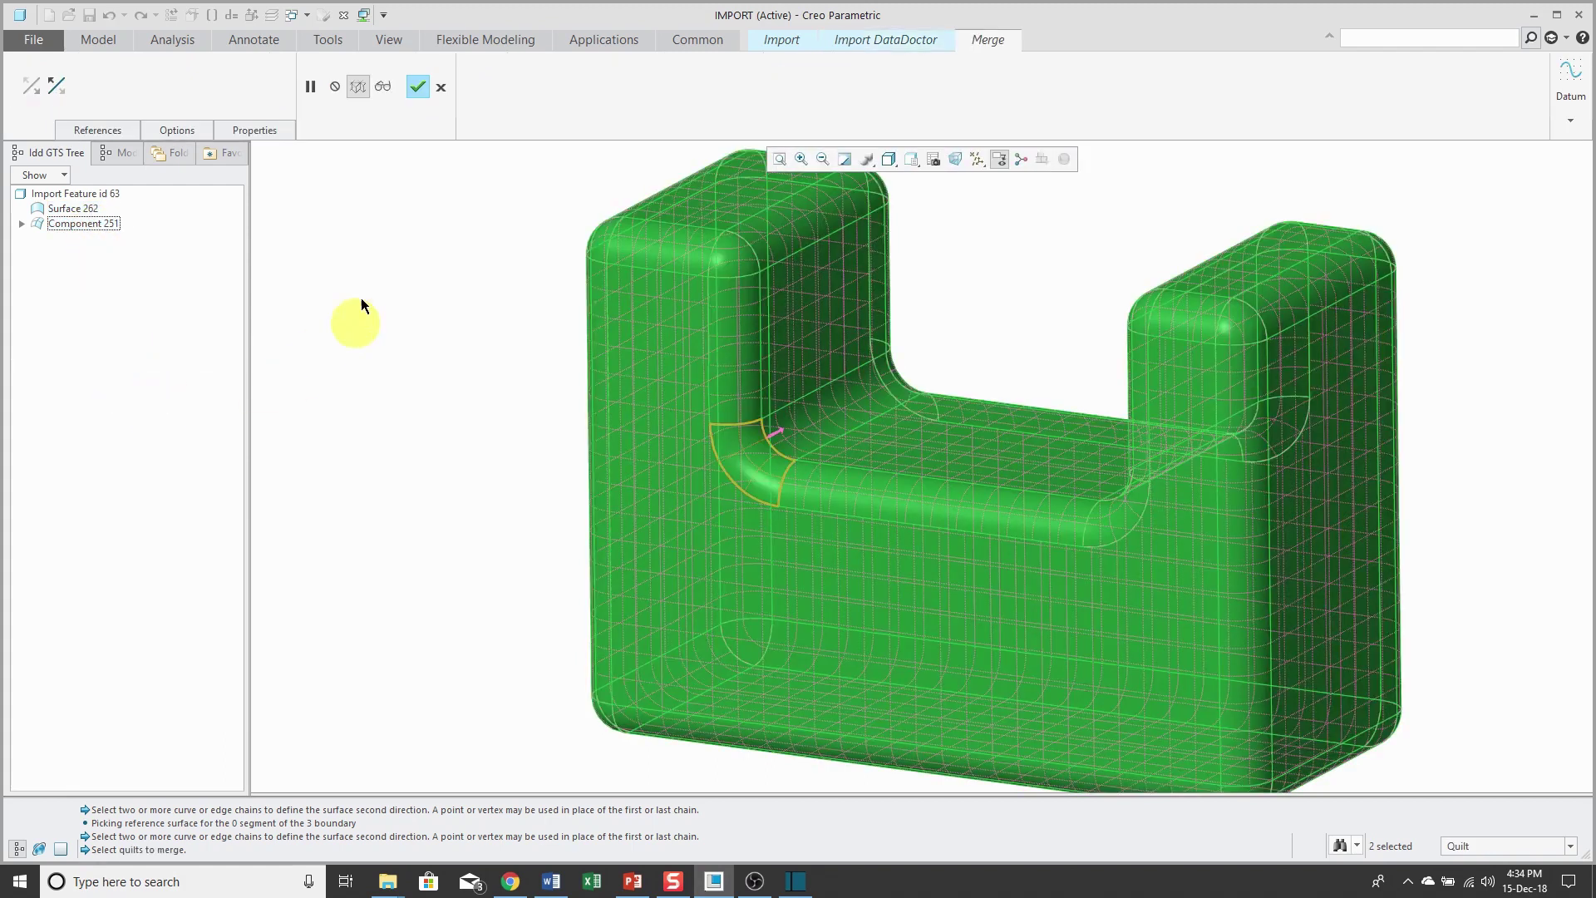
{"action": "left_click", "coordinate": [417, 87]}
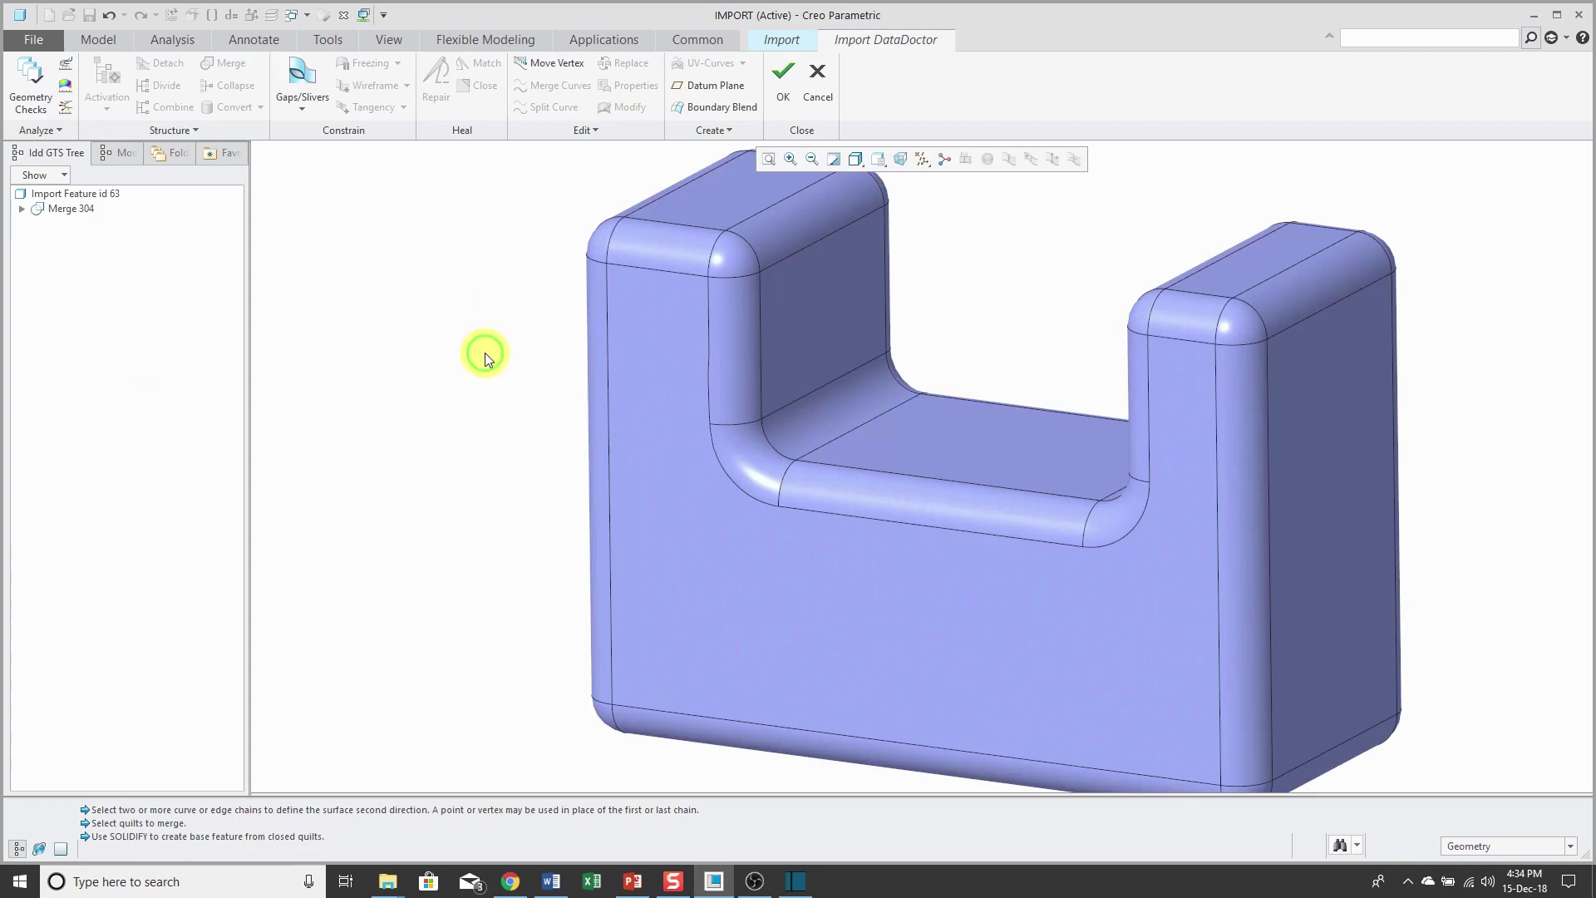
{"action": "left_click", "coordinate": [65, 209]}
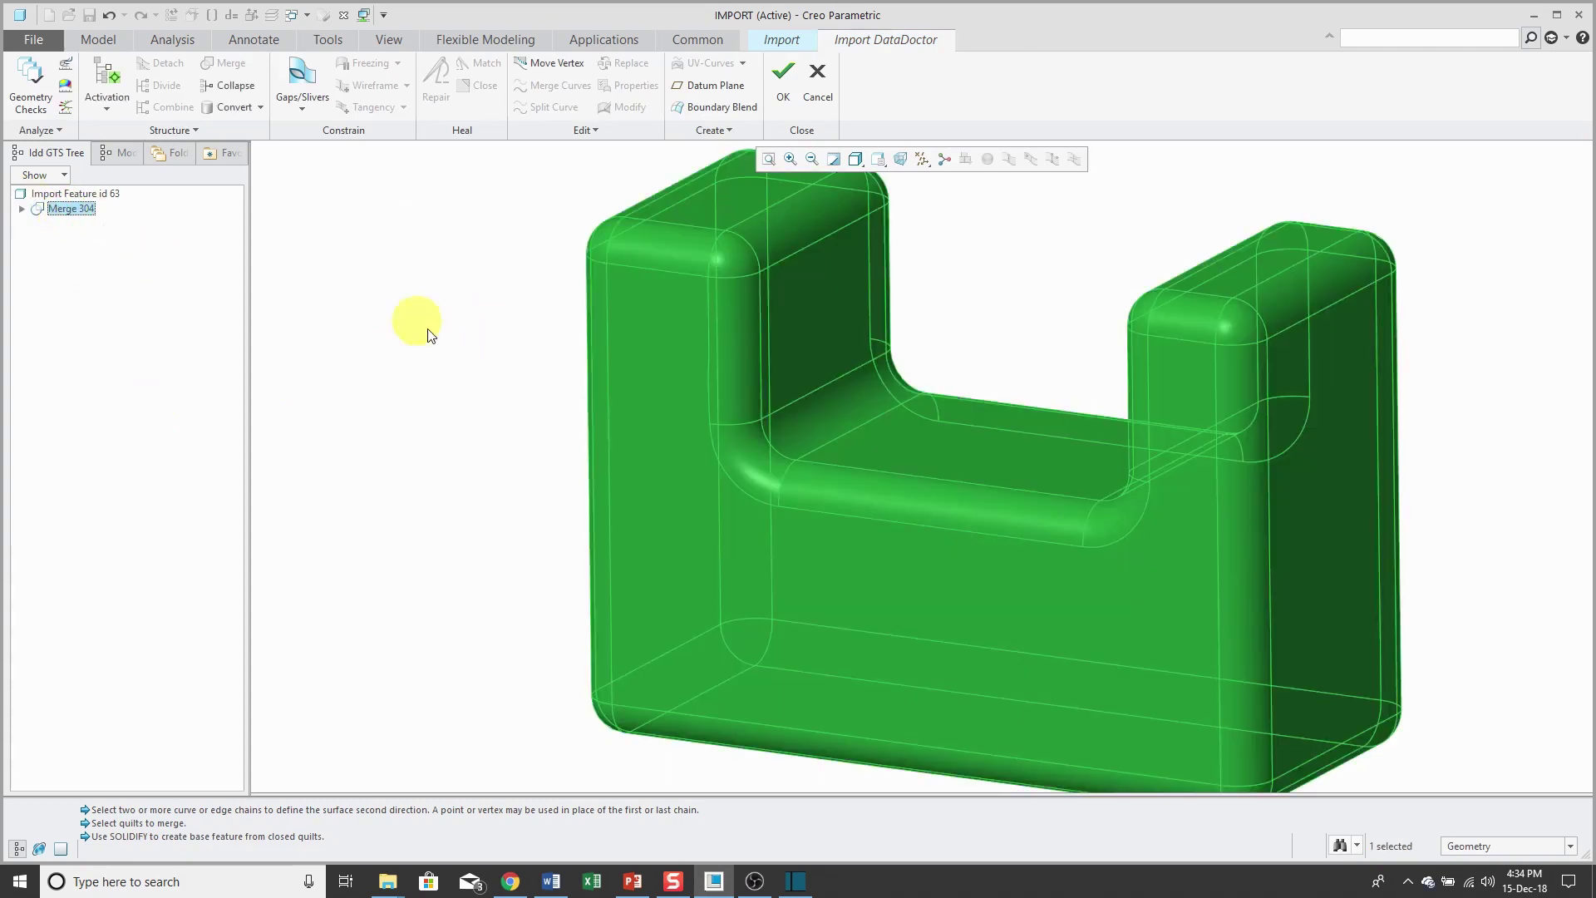
{"action": "left_click", "coordinate": [444, 366]}
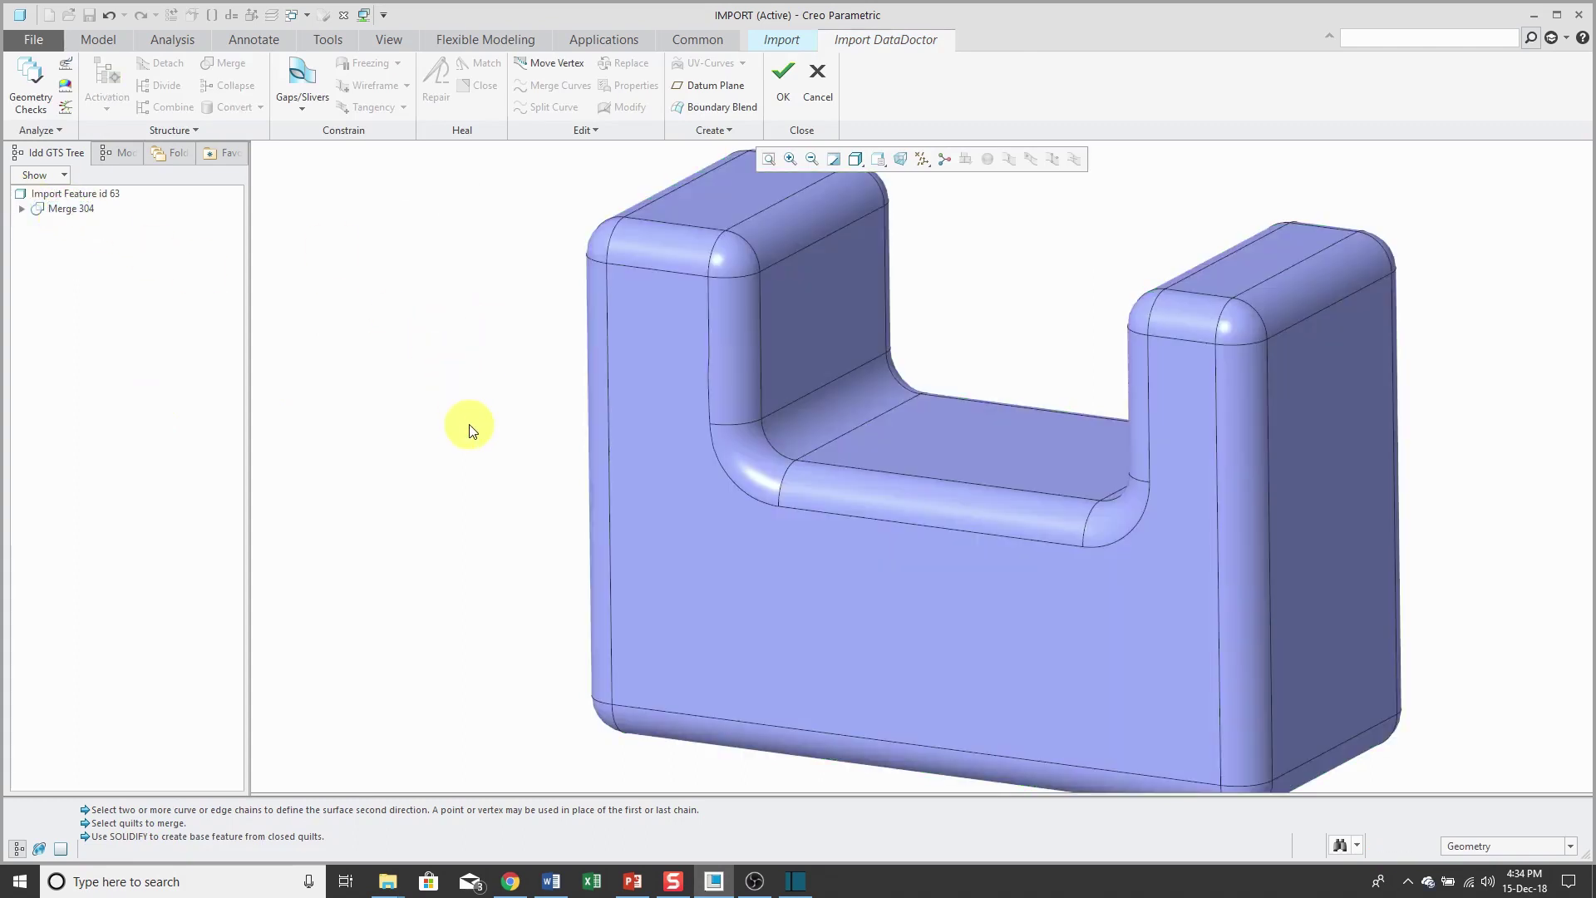
Exit Import DataDoctor and redefine Import Feature id 63 with Import as Solid.
{"action": "left_click", "coordinate": [784, 79]}
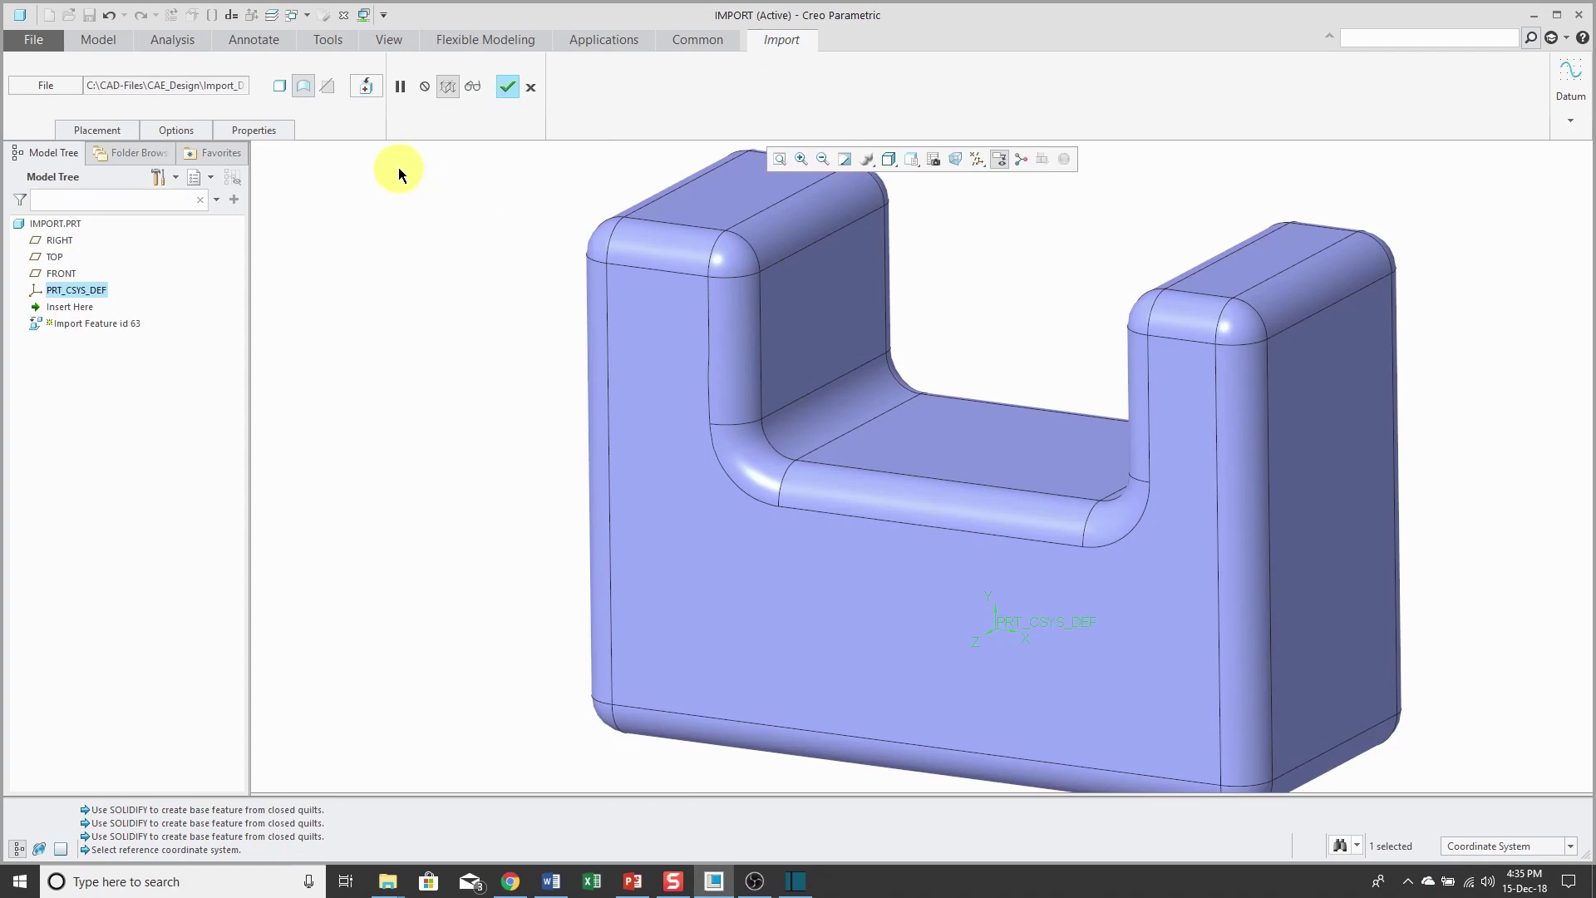
{"action": "left_click", "coordinate": [279, 87]}
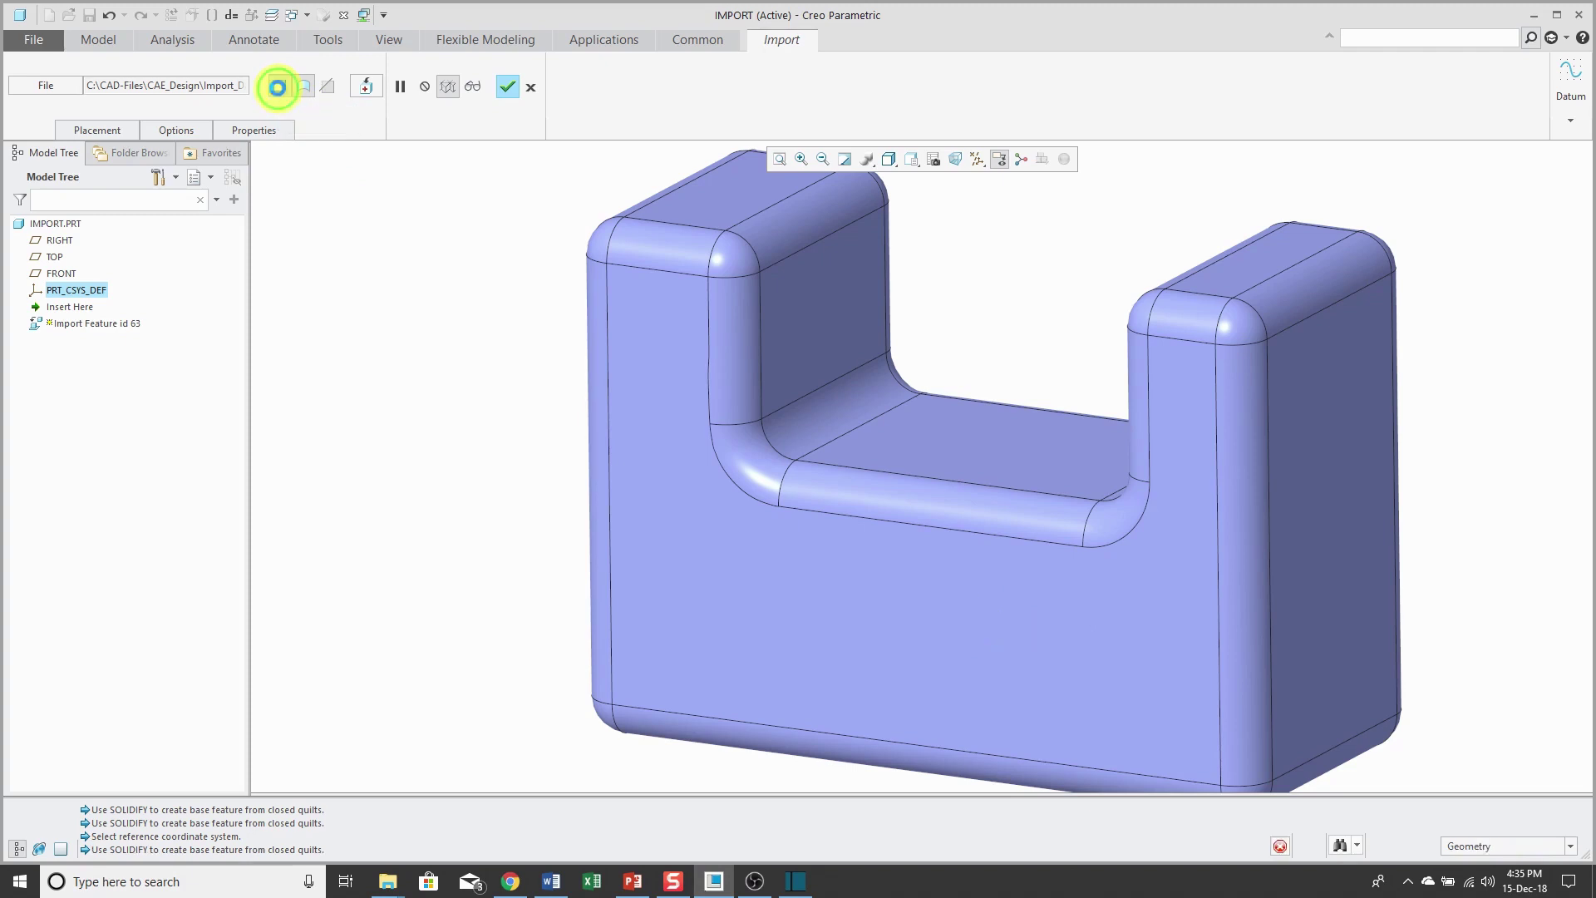
{"action": "left_click", "coordinate": [508, 88]}
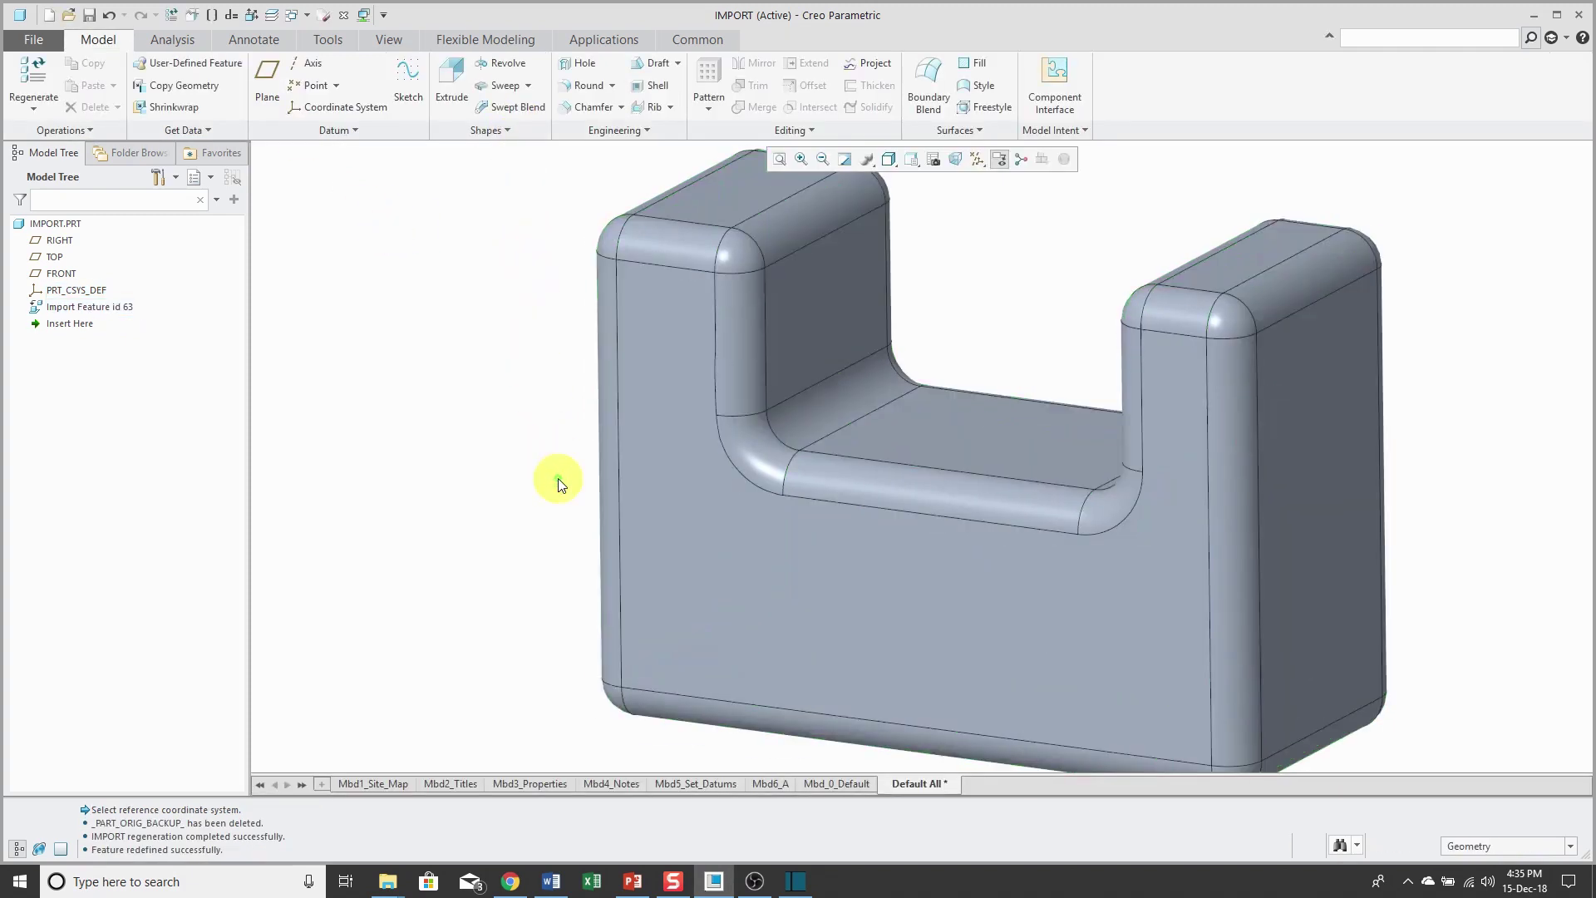
{"action": "scroll", "coordinate": [558, 479], "scroll_direction": "up", "scroll_amount": 1}
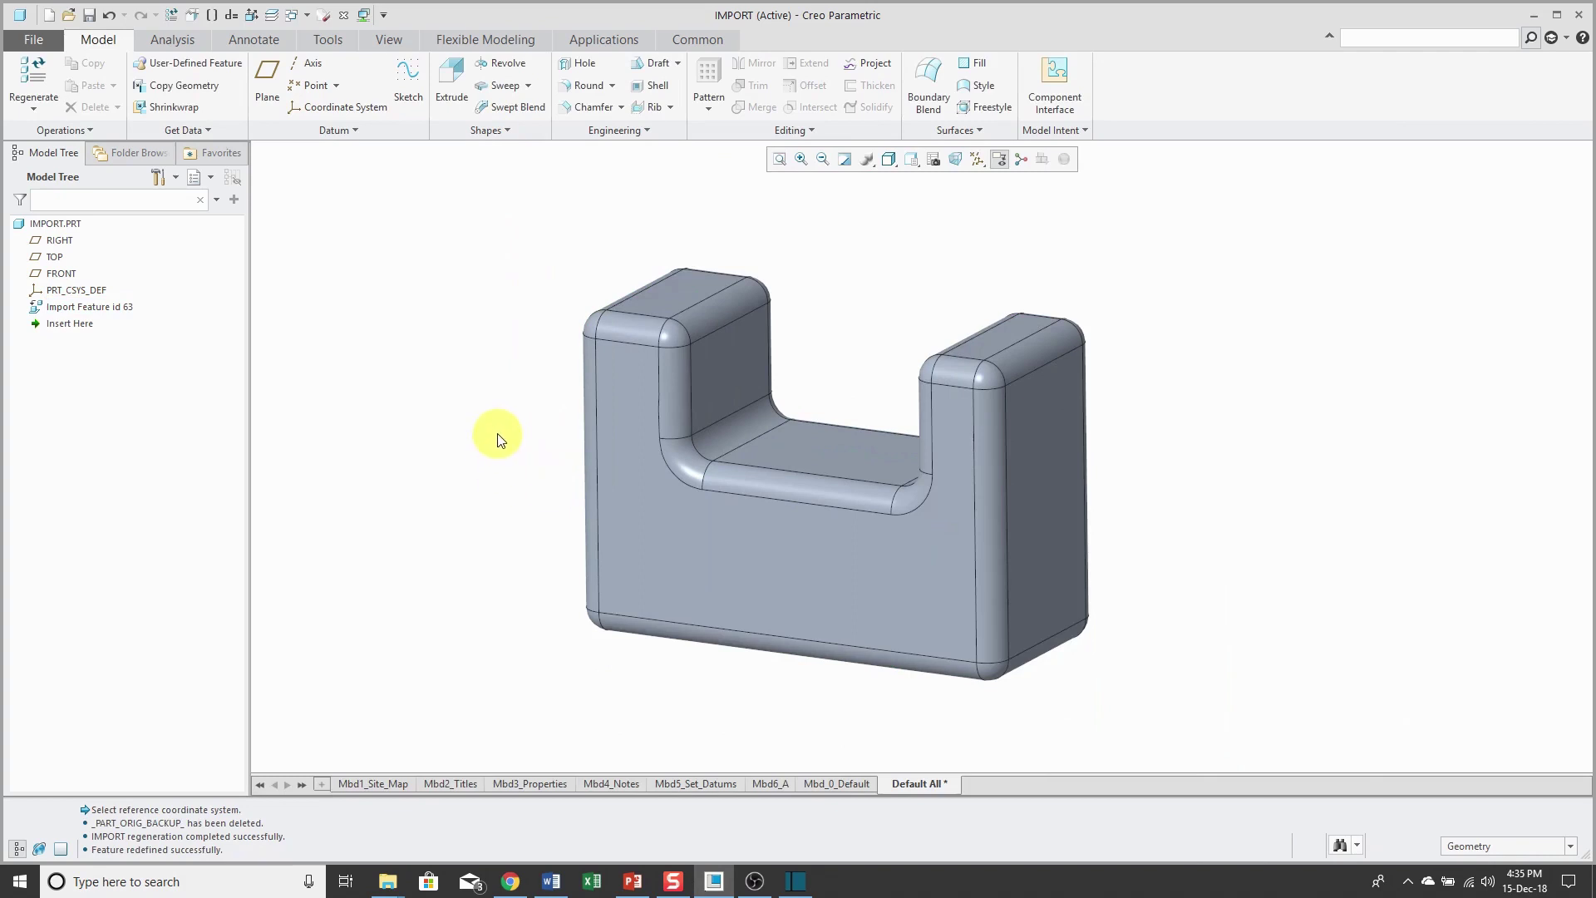
Show datum planes and create hatched section XSEC0001 through the FRONT plane.
{"action": "left_click", "coordinate": [979, 159]}
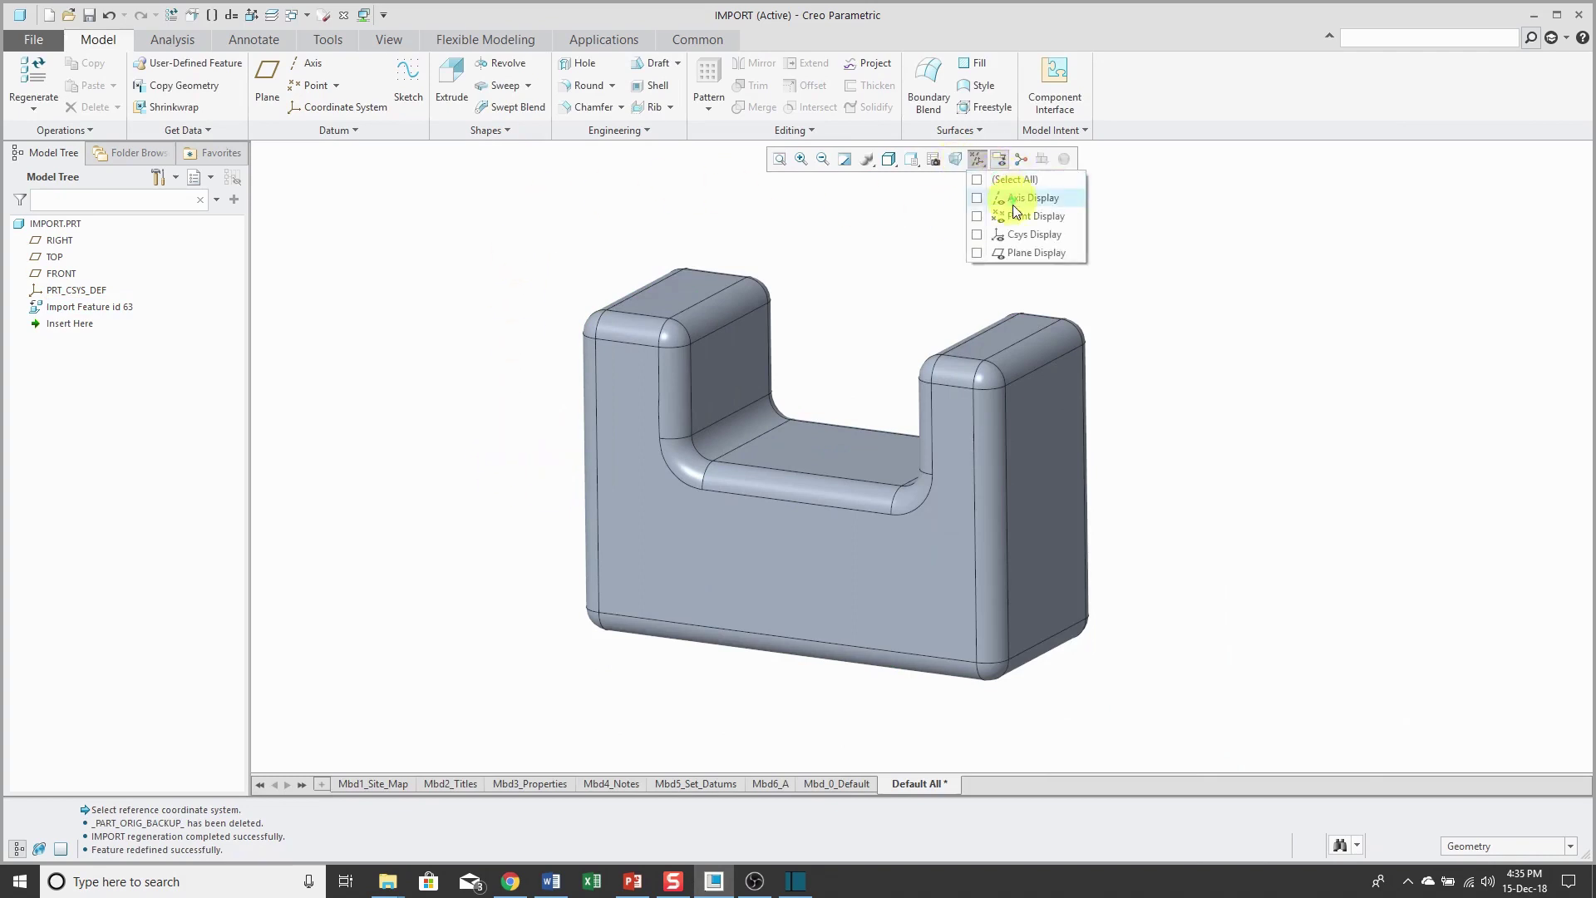
{"action": "left_click", "coordinate": [1016, 252]}
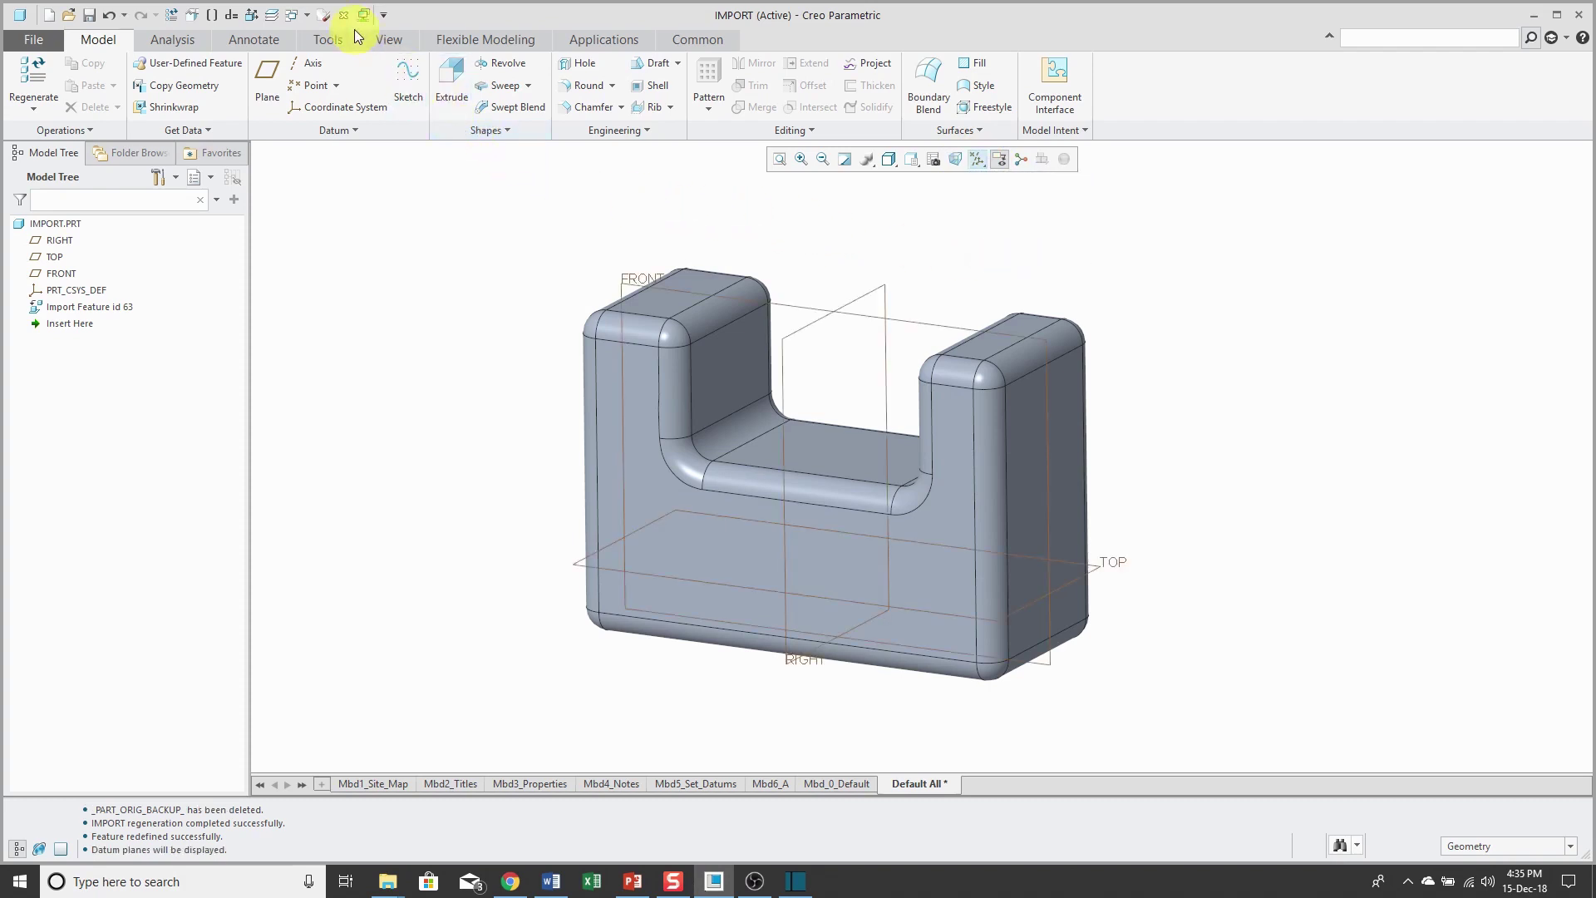
{"action": "left_click", "coordinate": [391, 42]}
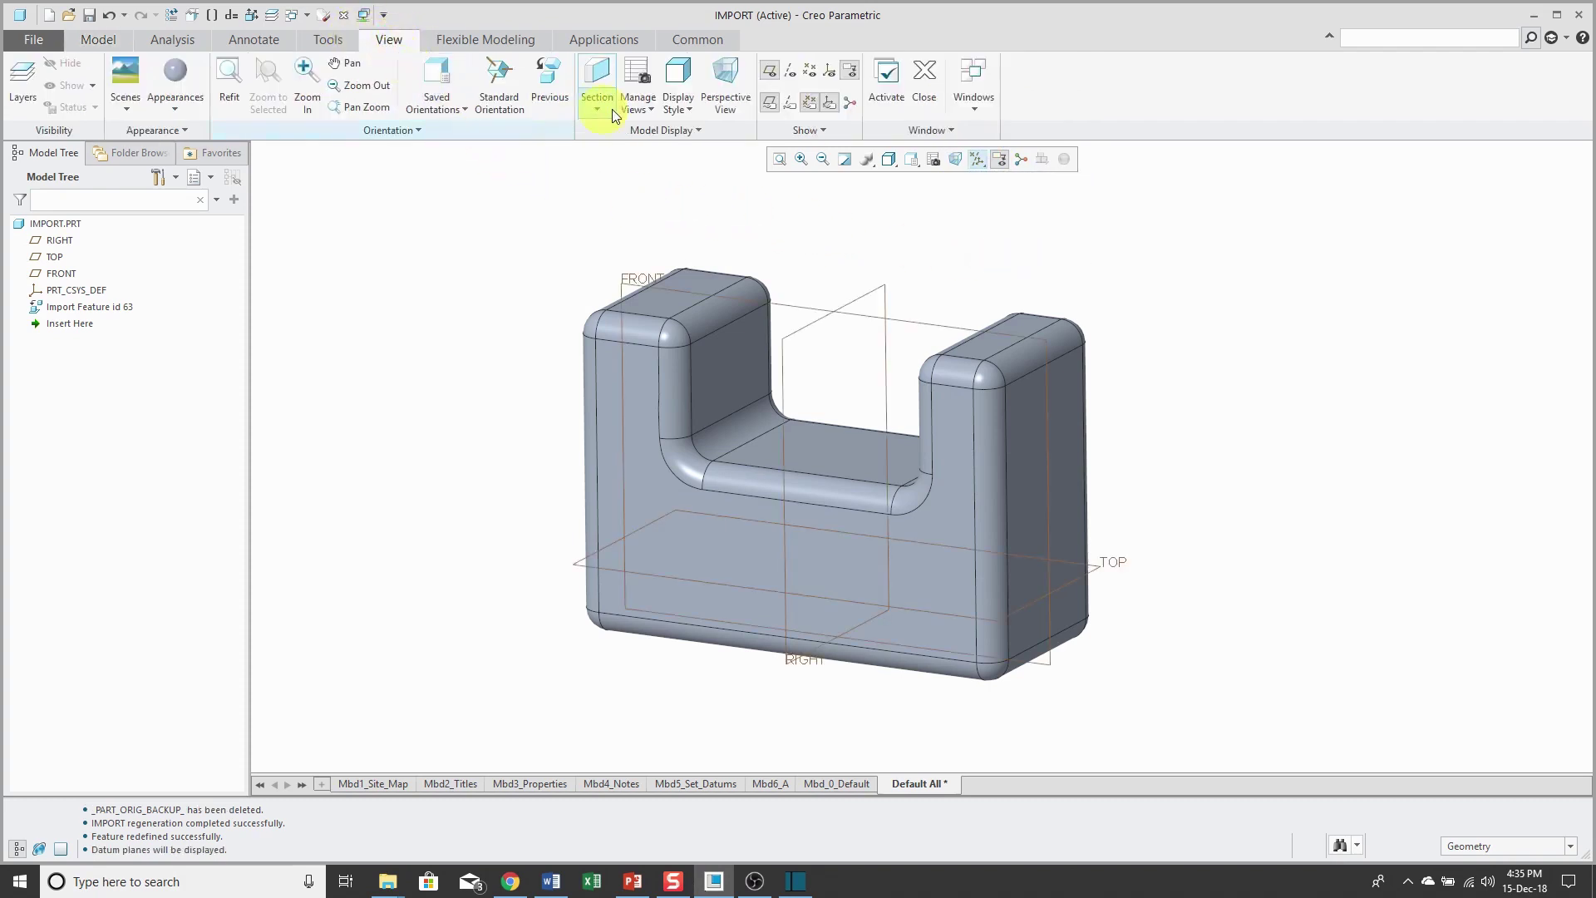
{"action": "left_click", "coordinate": [603, 77]}
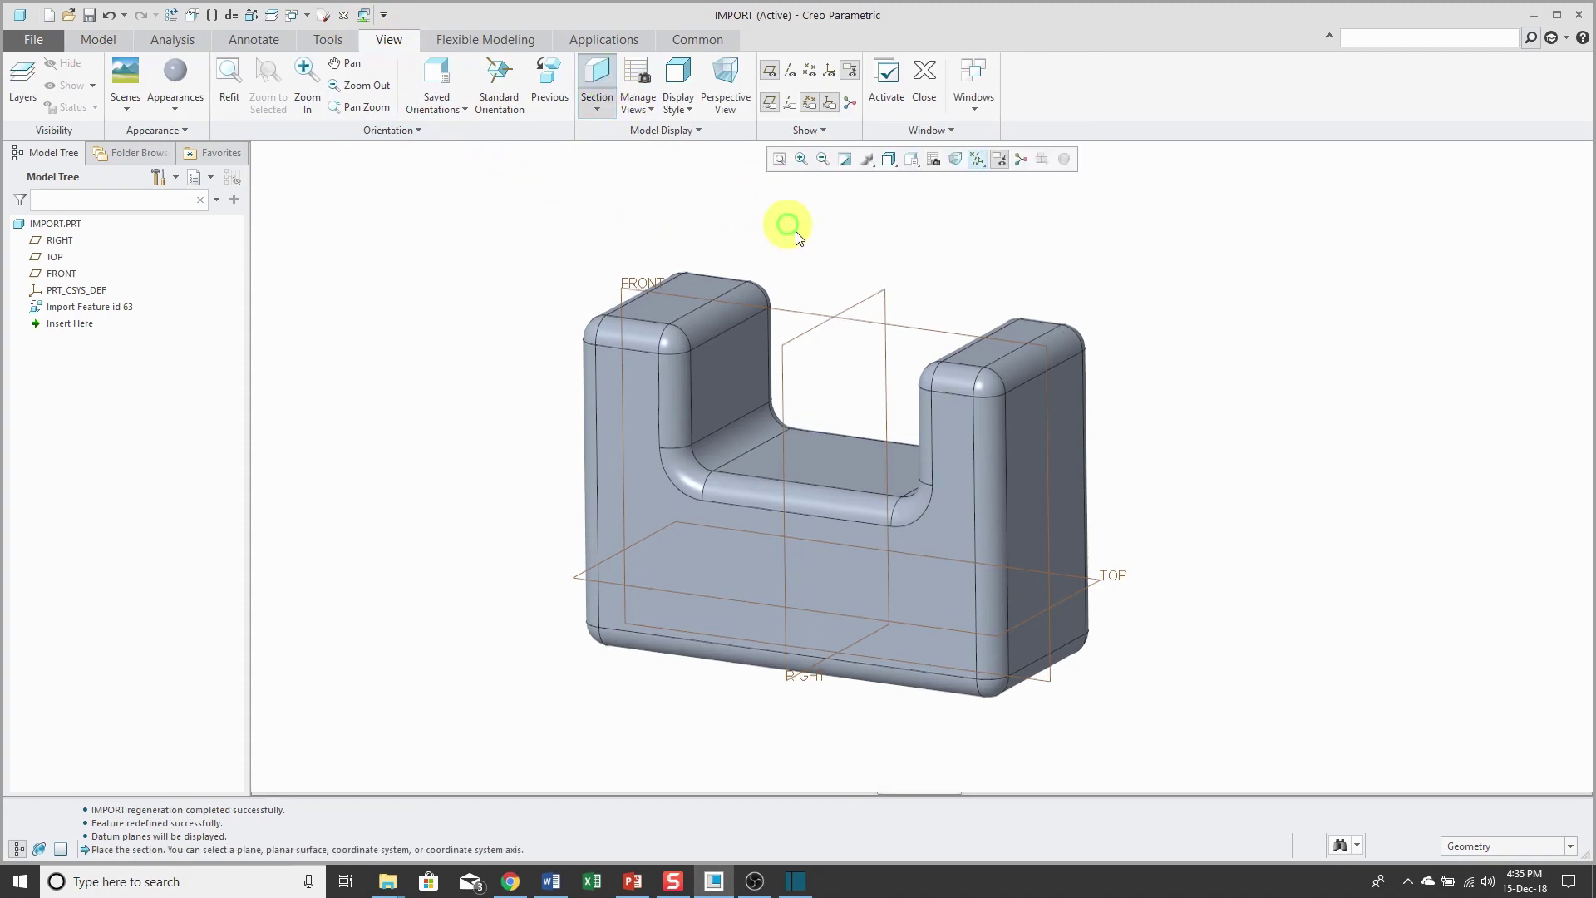
{"action": "left_click", "coordinate": [802, 311]}
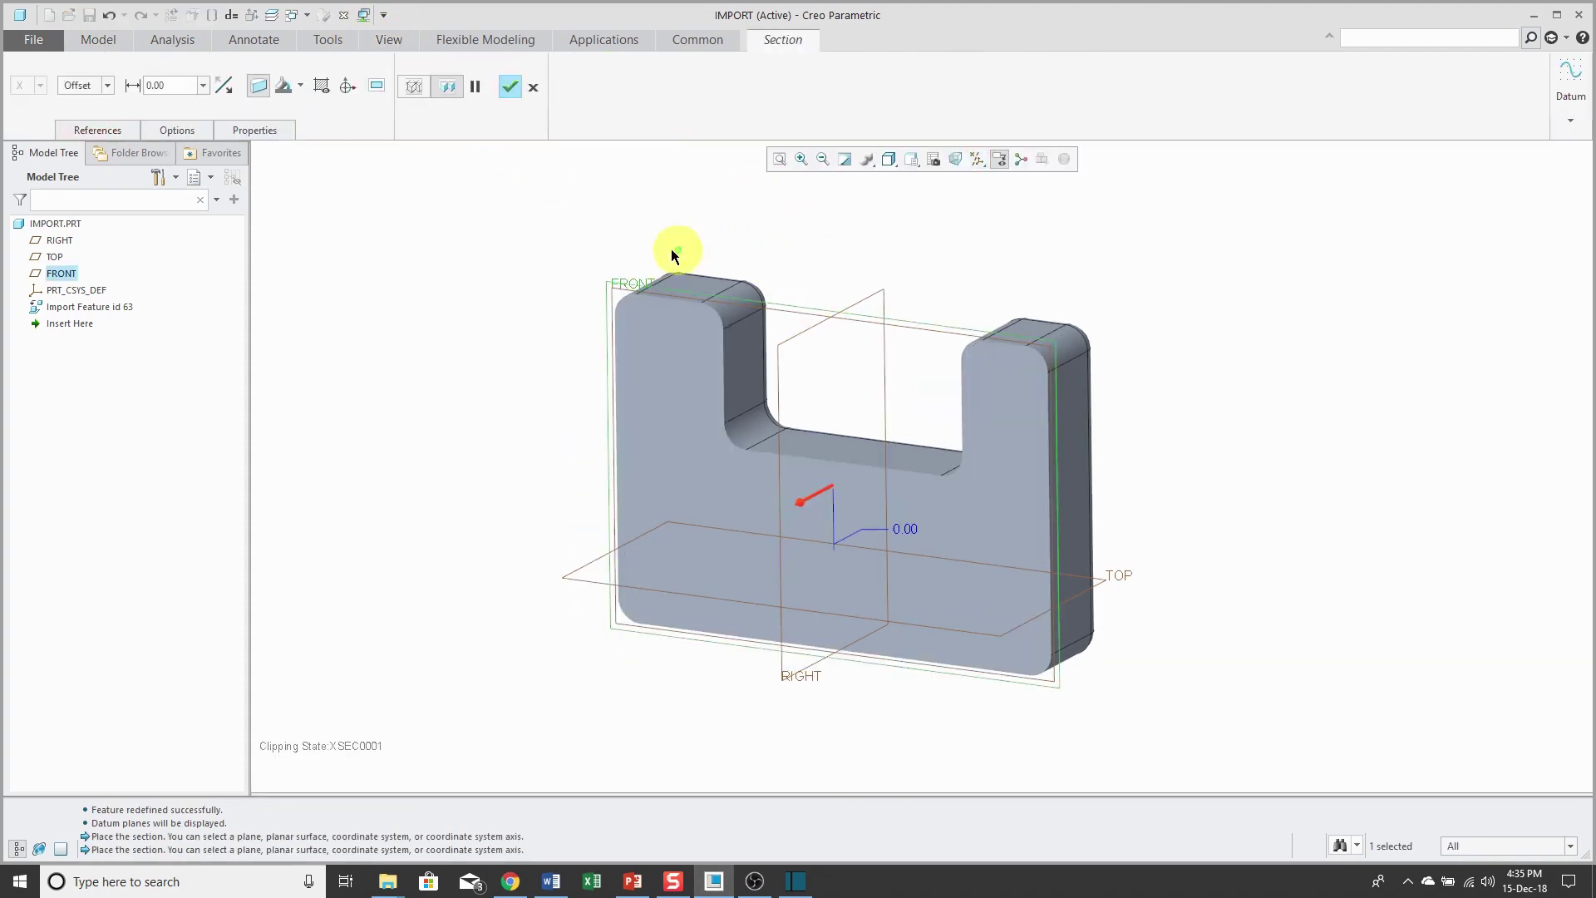
{"action": "left_click", "coordinate": [322, 86]}
{"action": "middle_click_drag", "start_coordinate": [452, 321], "coordinate": [506, 353]}
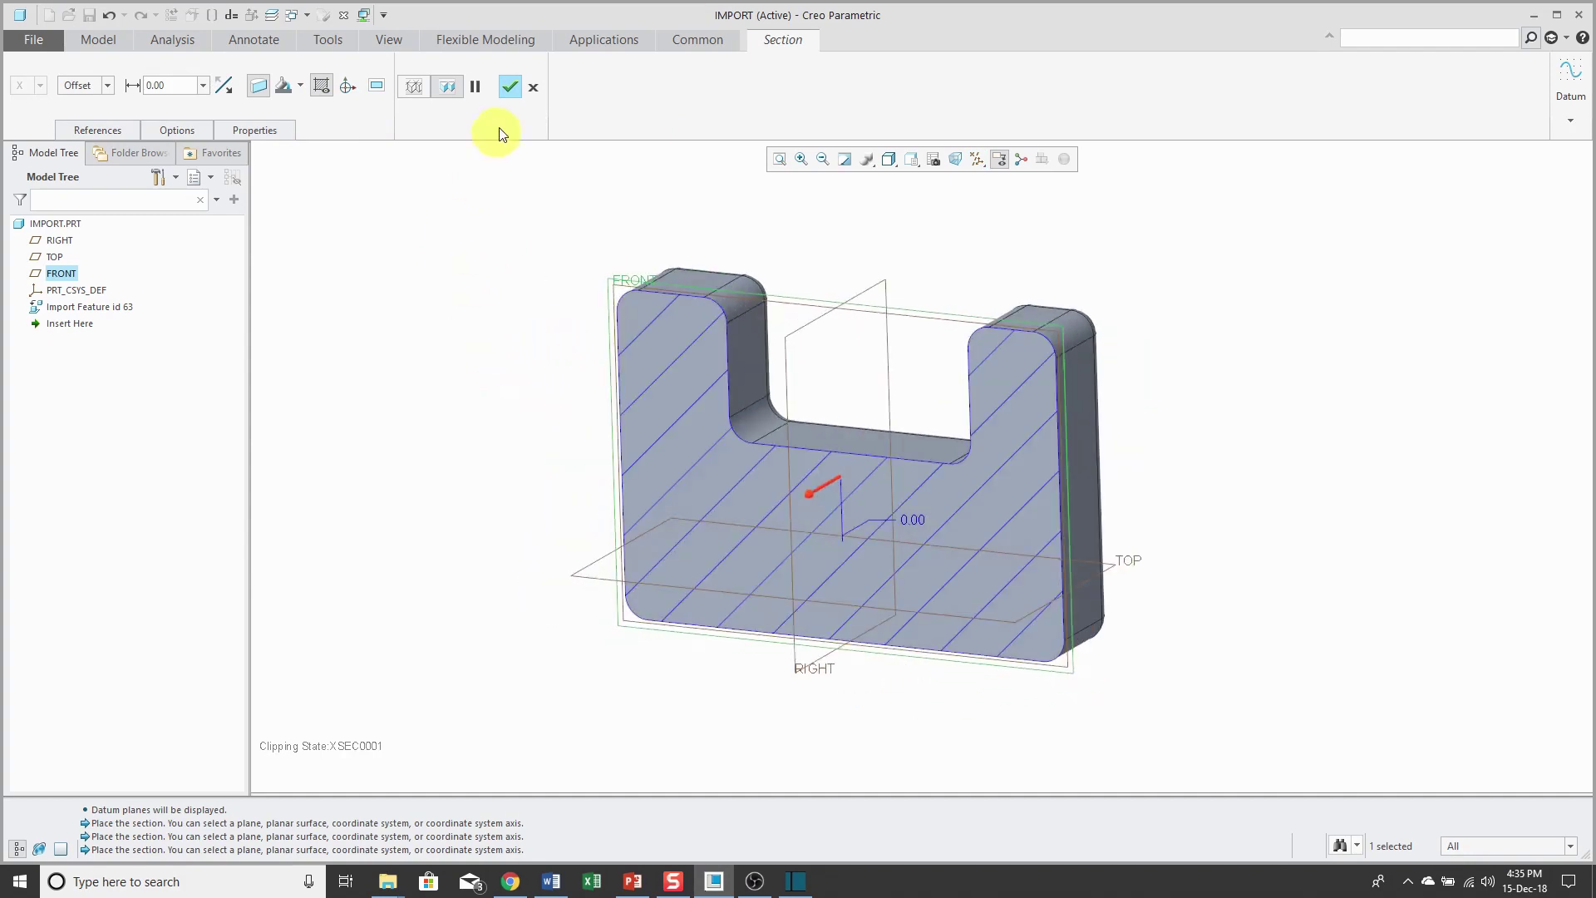
{"action": "left_click", "coordinate": [510, 86]}
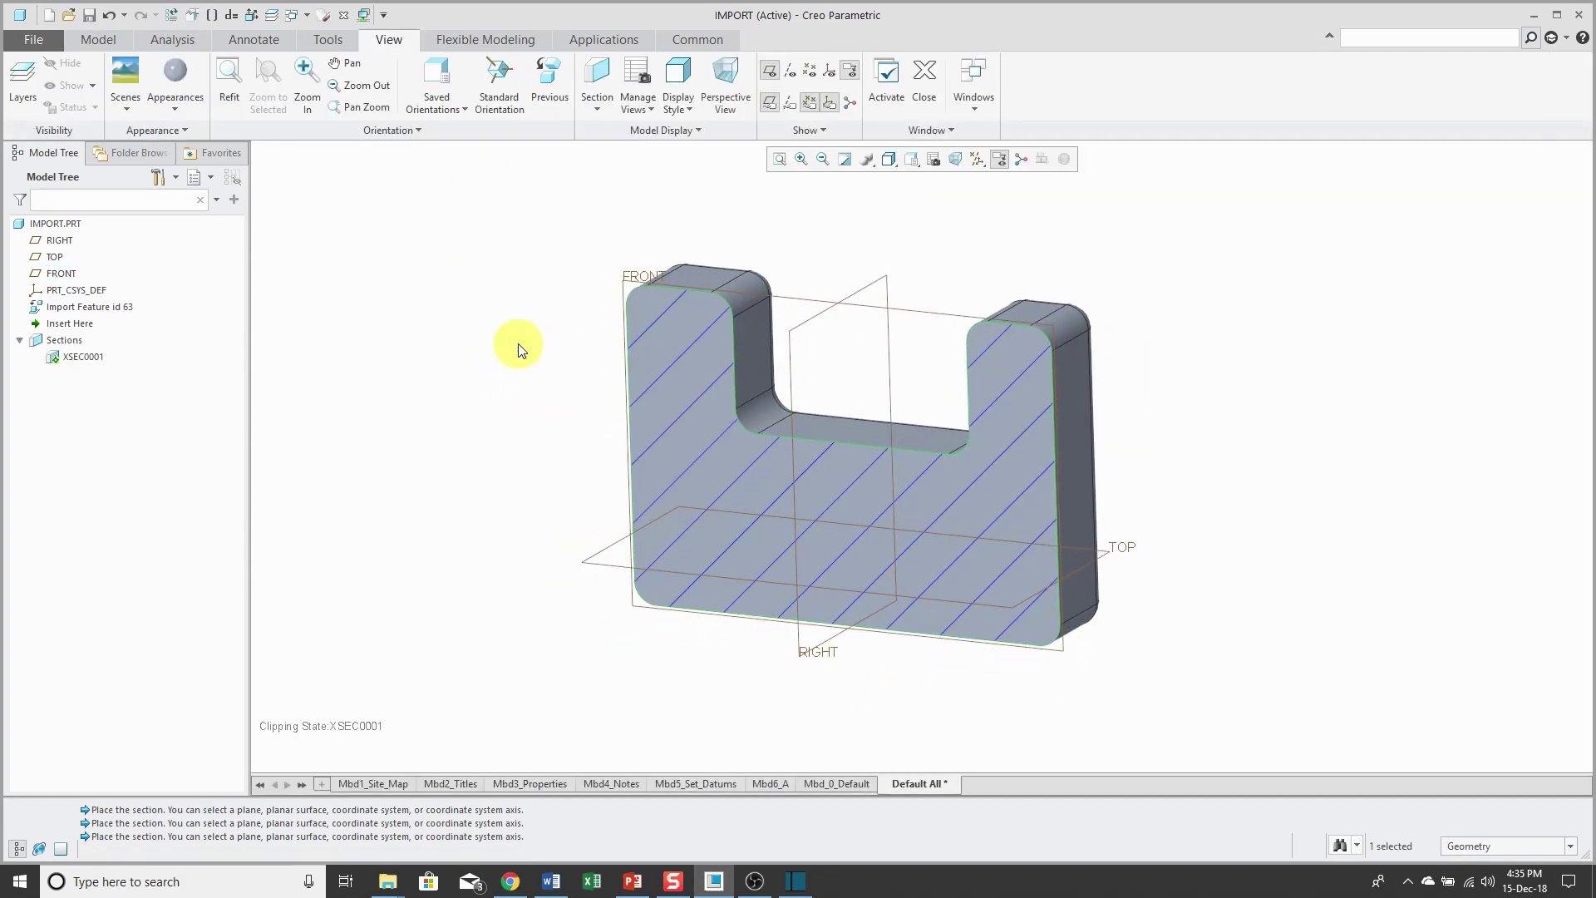